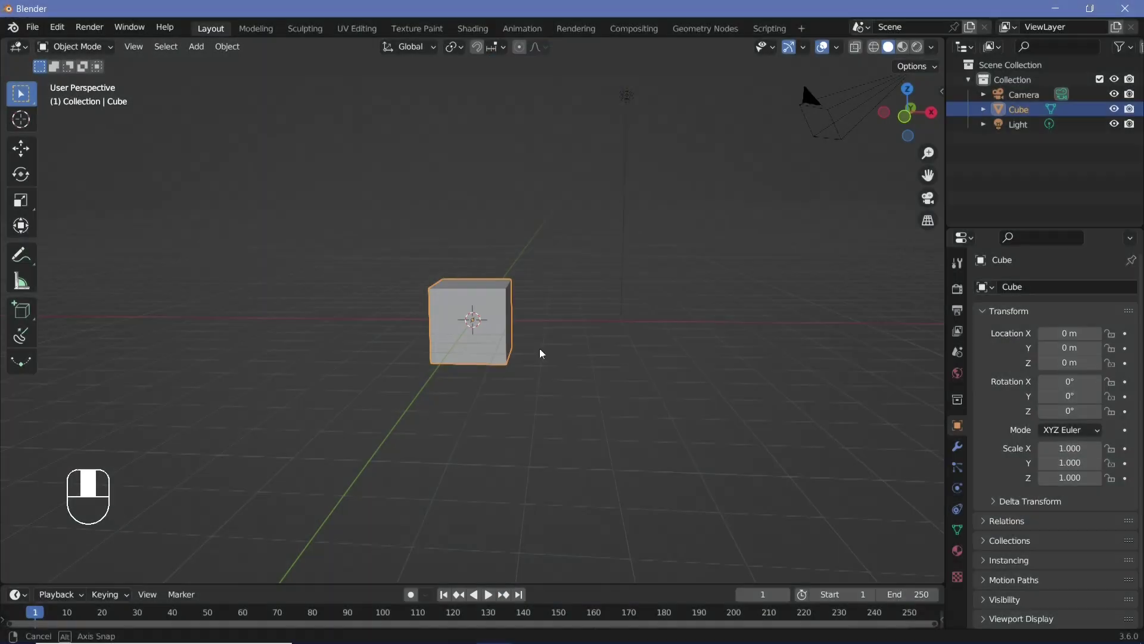
Replace the default cube with a mesh circle of 128 vertices
middle_drag(540, 354, 475, 353)
key(x)
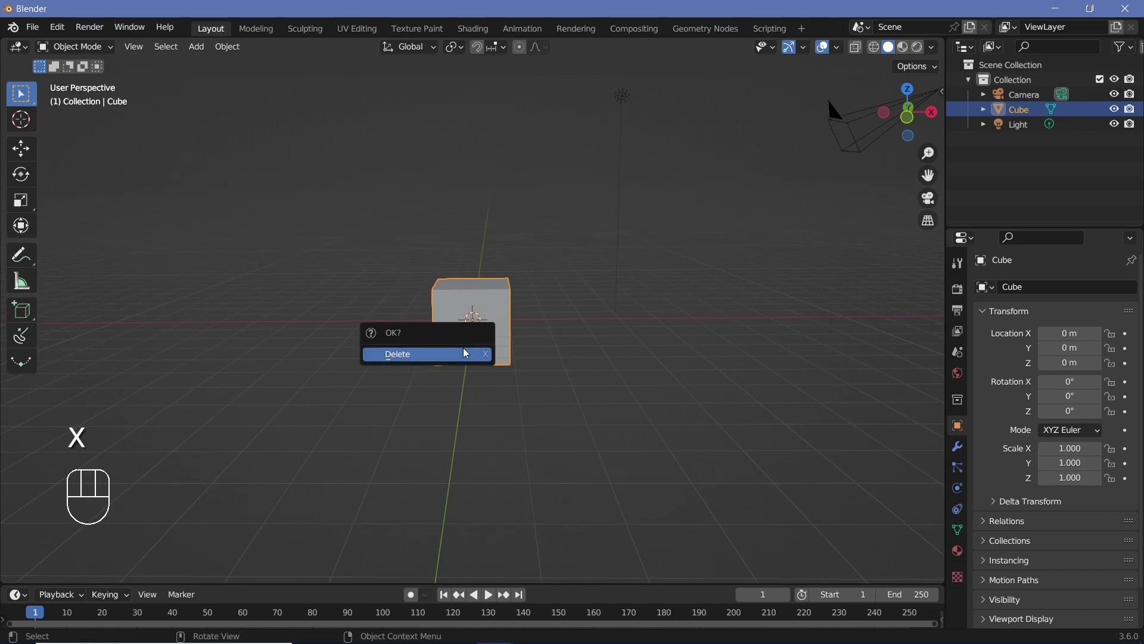
click(466, 354)
key(shift+a)
mouse_move(440, 361)
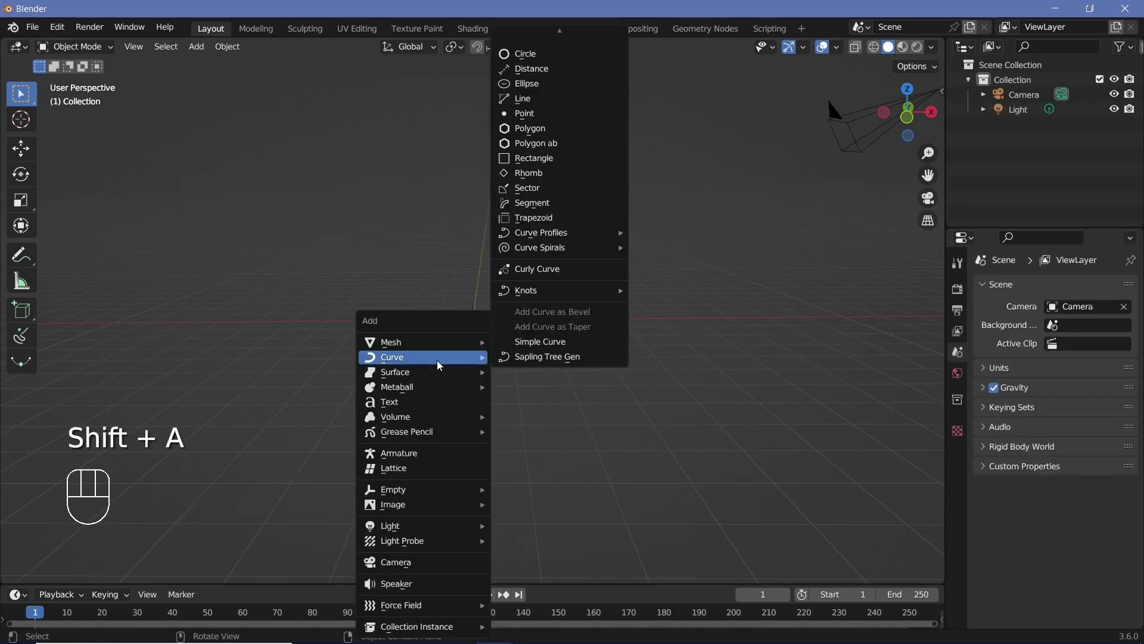
mouse_move(434, 341)
click(537, 70)
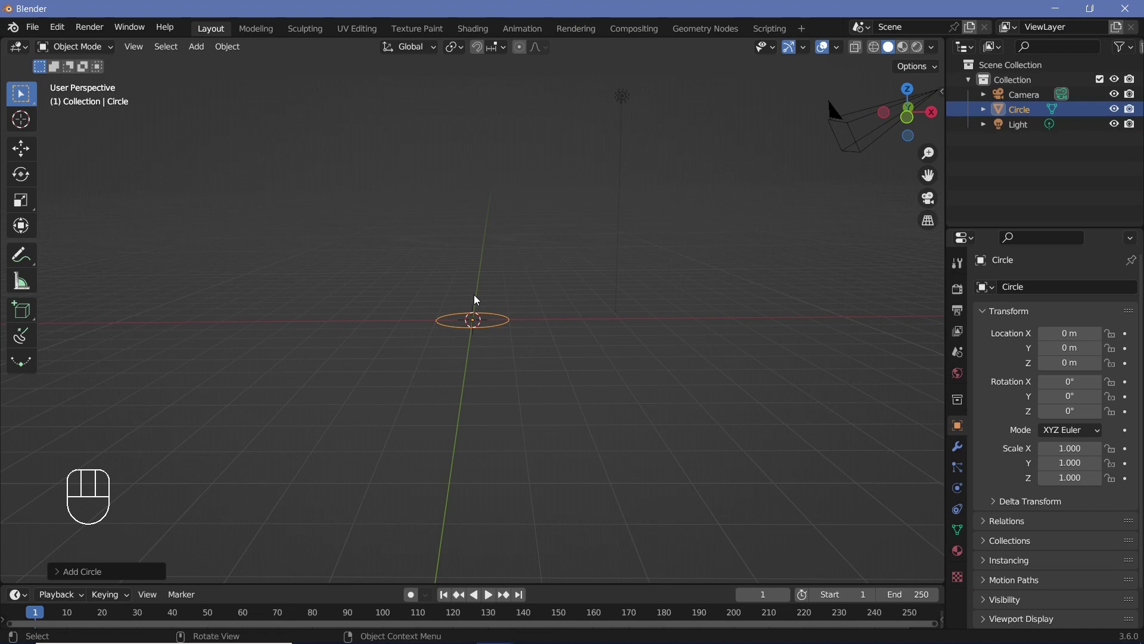
click(56, 578)
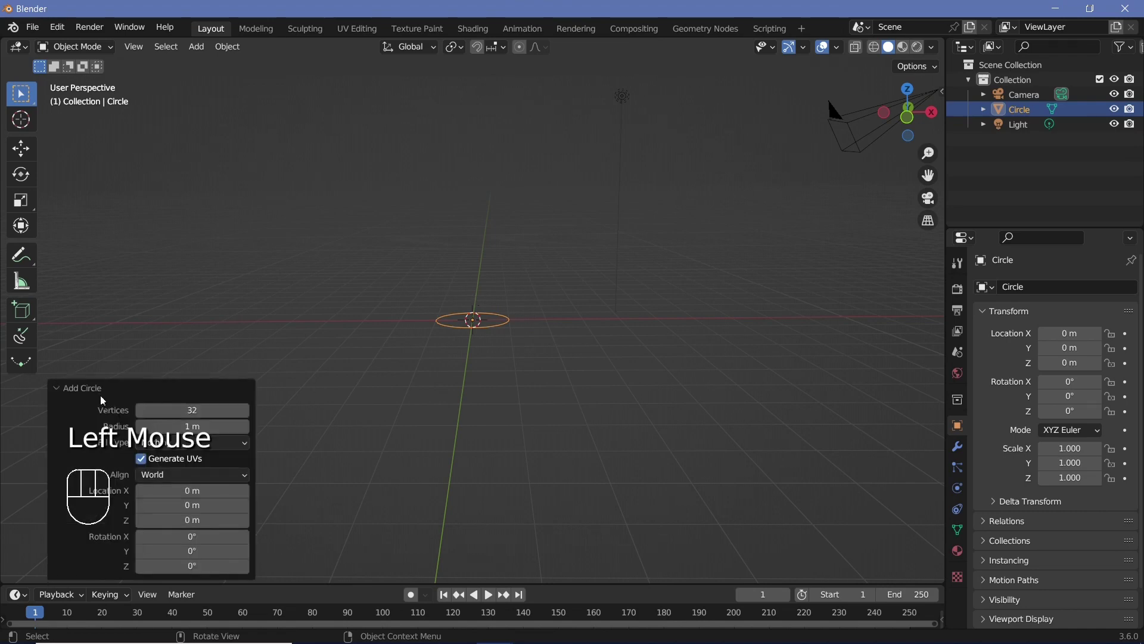
double_click(179, 409)
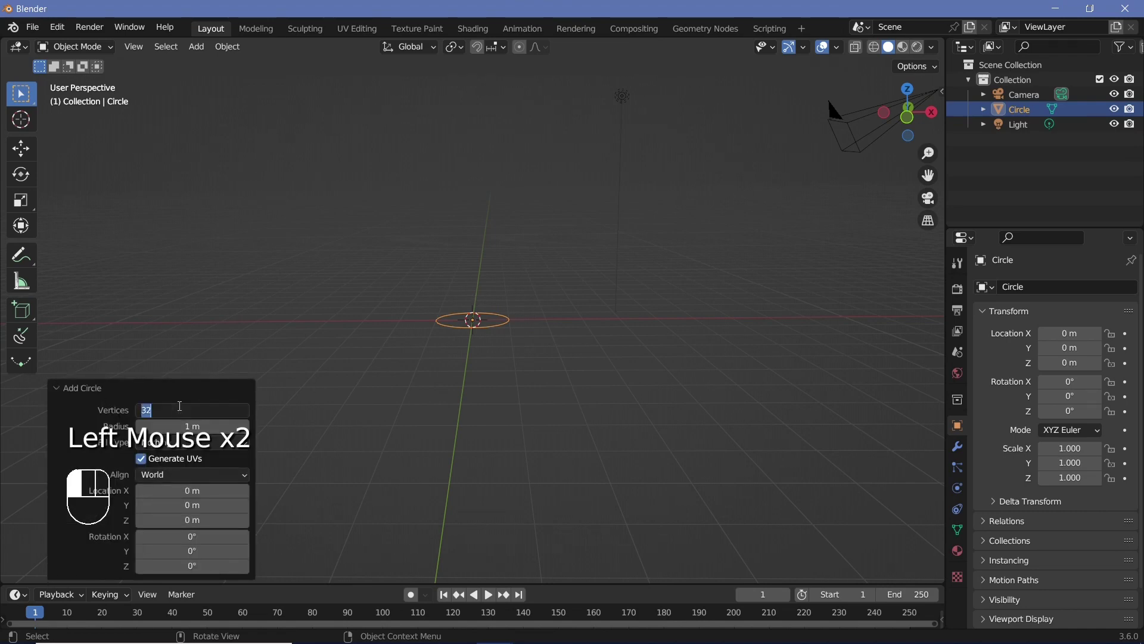
text(128)
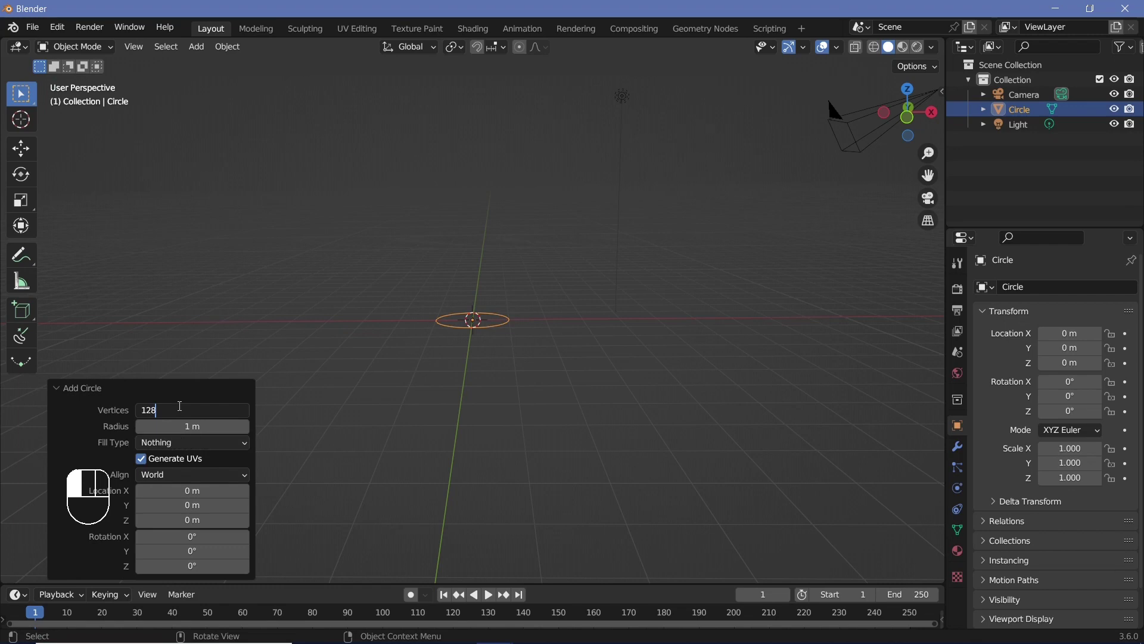
key(Return)
click(65, 394)
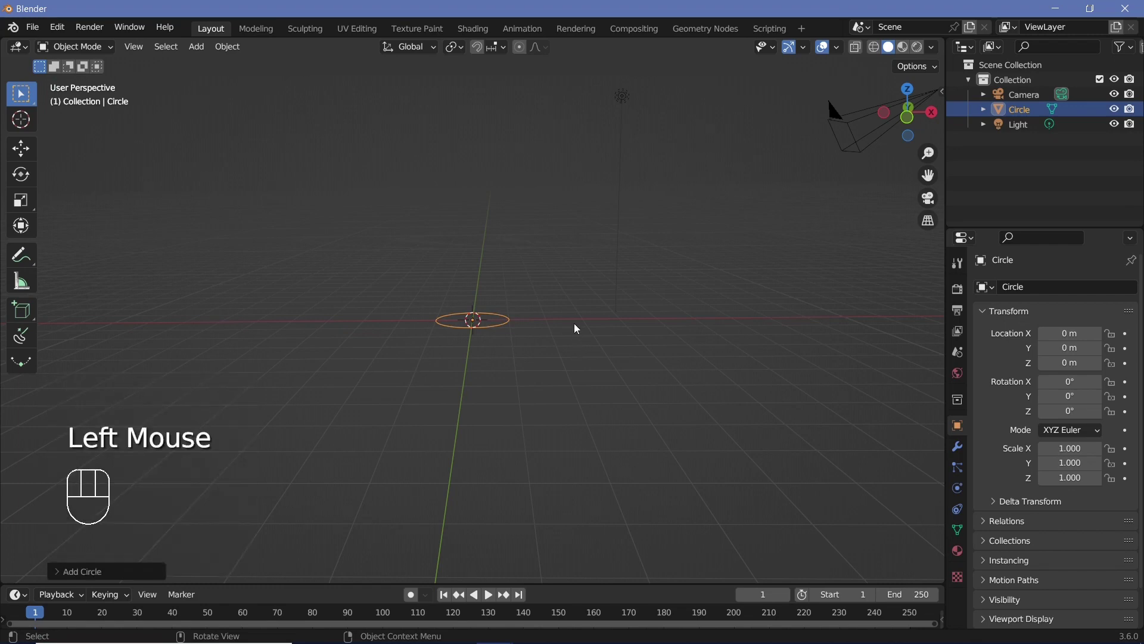
Stand the circle upright at 90° on X and scale it by 5
text(rx90)
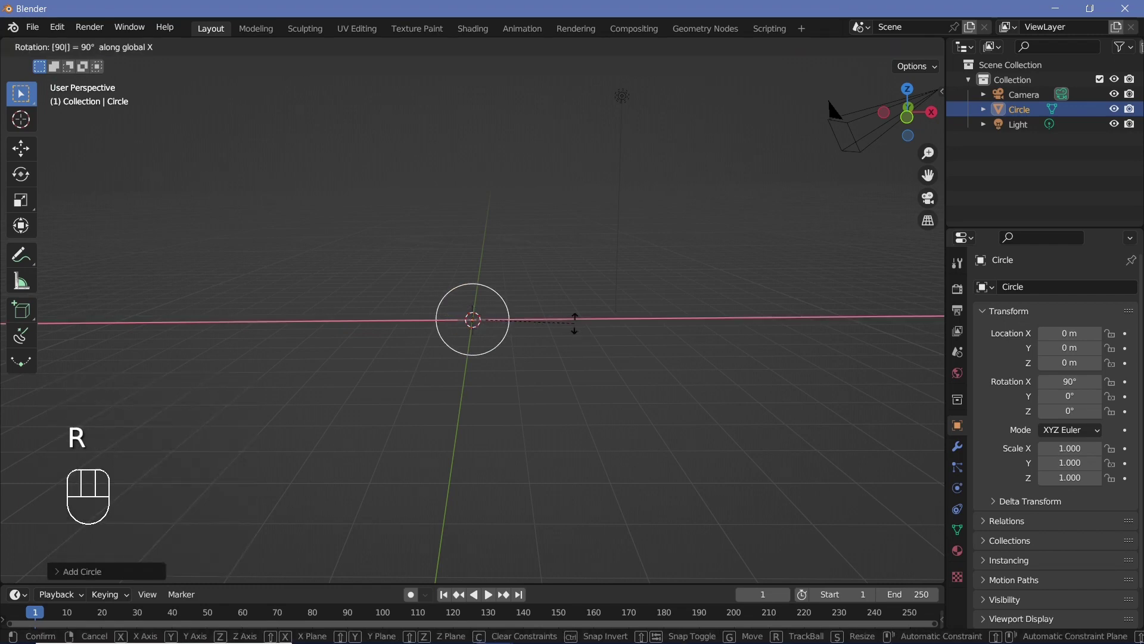
key(Return)
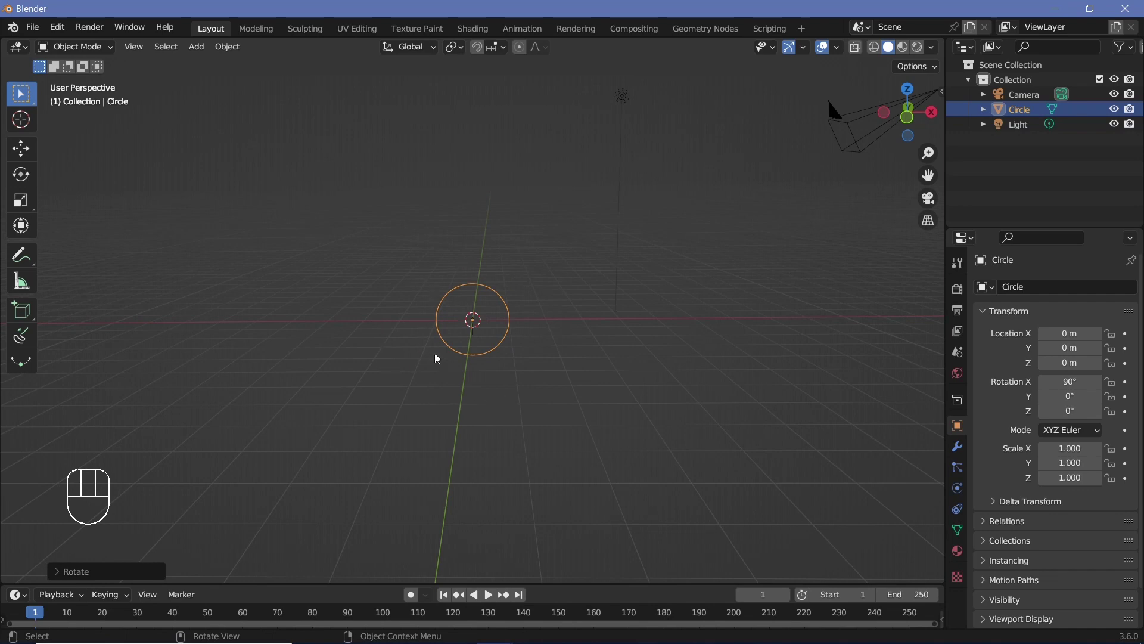
text(s)
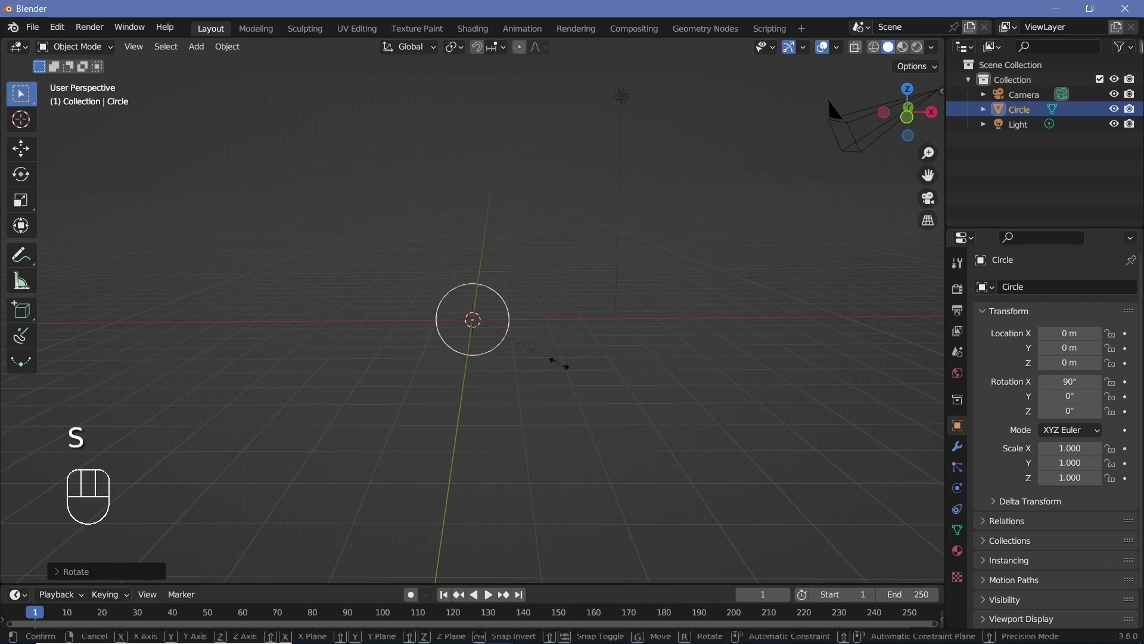
text(5)
key(Return)
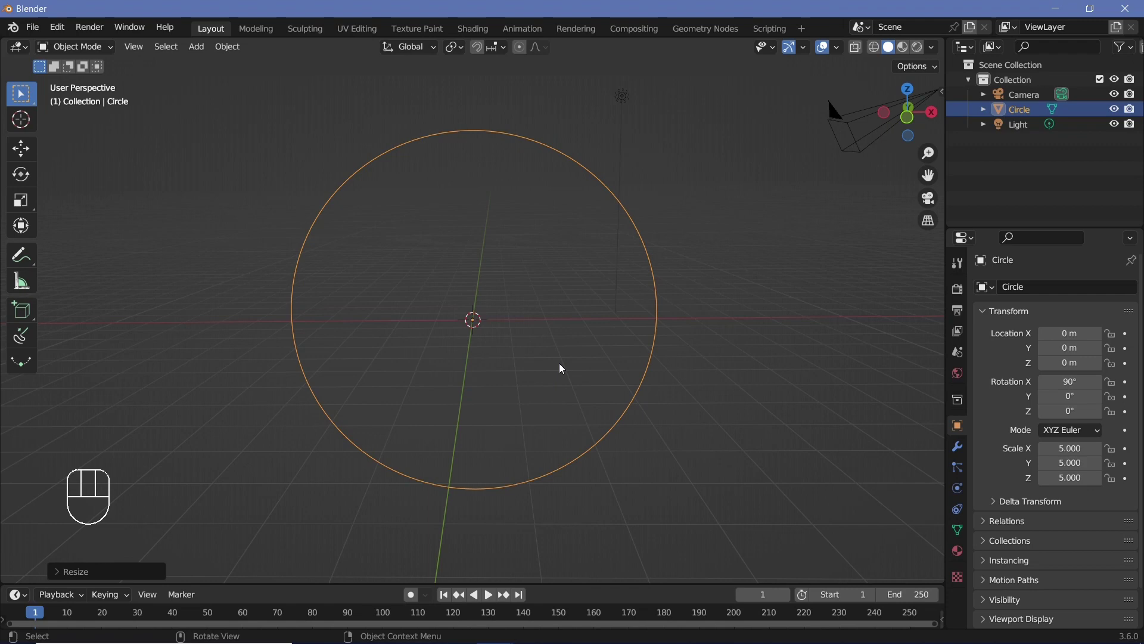
In front view, select only the nine or so vertices at the circle's top
key(Tab)
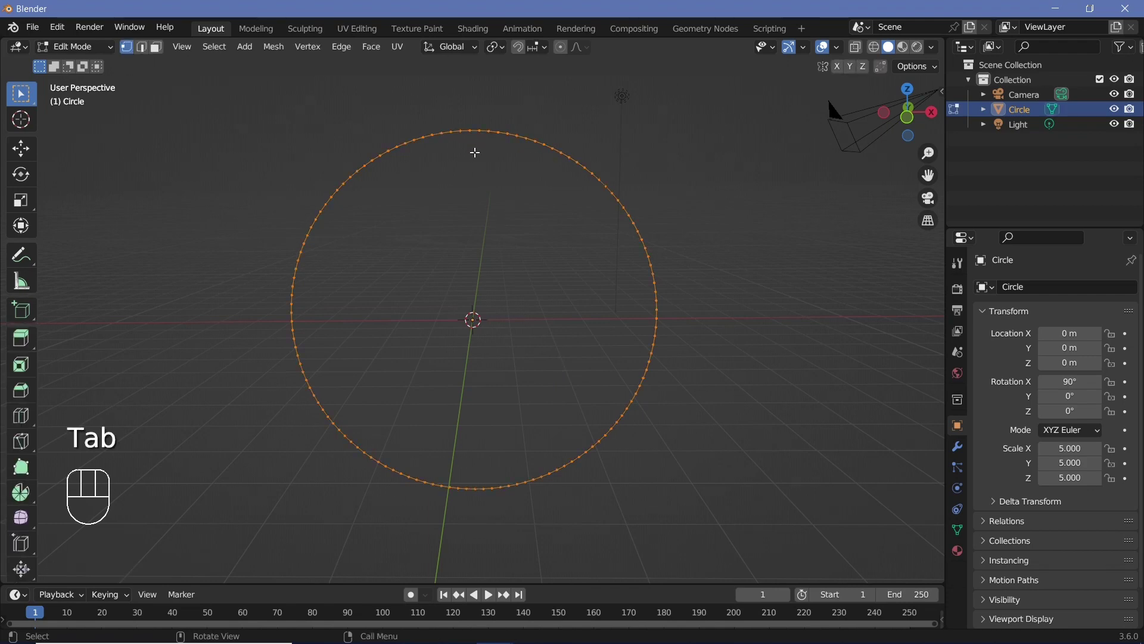
key(KP_1)
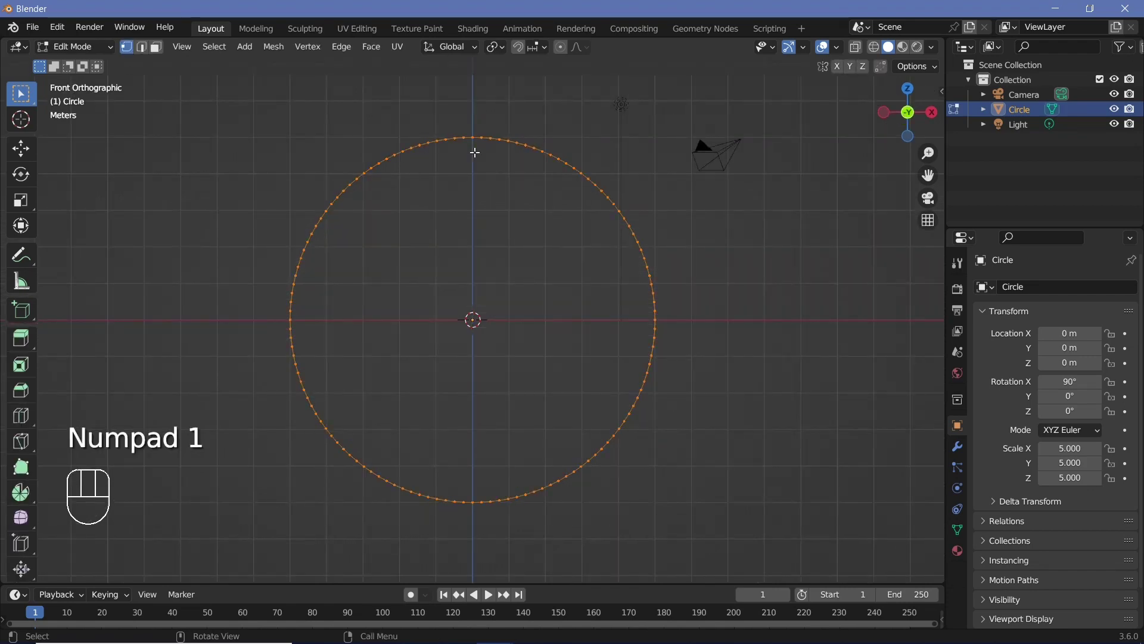
scroll(475, 153, up, 3)
shift+middle_drag(474, 153, 401, 230)
scroll(422, 273, up, 2)
scroll(401, 230, down, 2)
click(397, 236)
drag(390, 227, 527, 248)
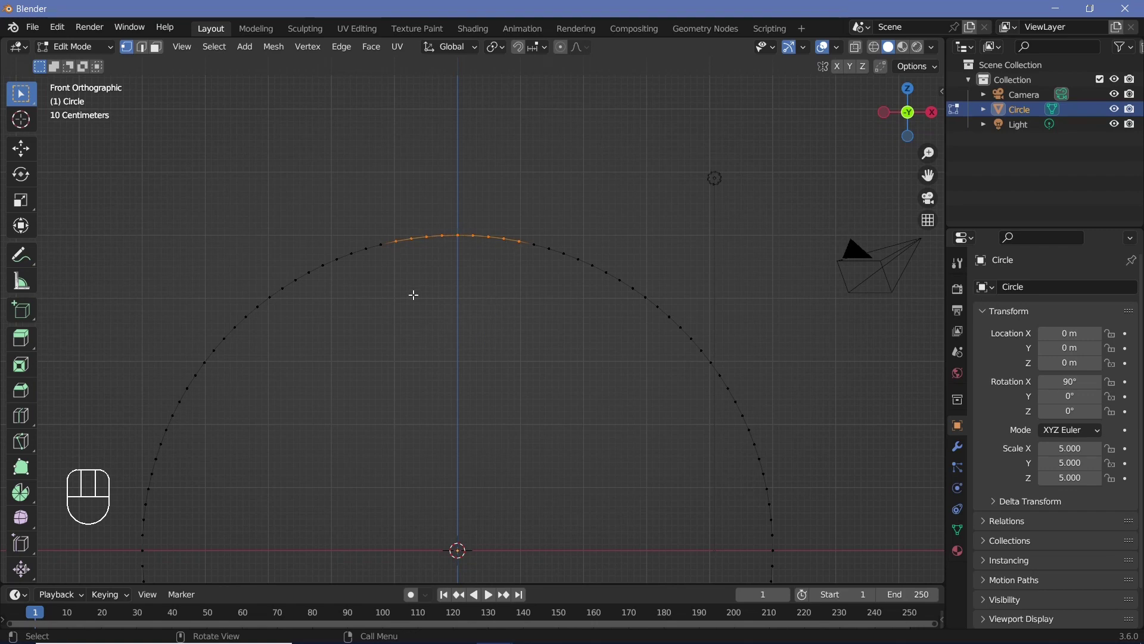
Invert the selection and delete all vertices except the top arc
scroll(465, 265, down, 3)
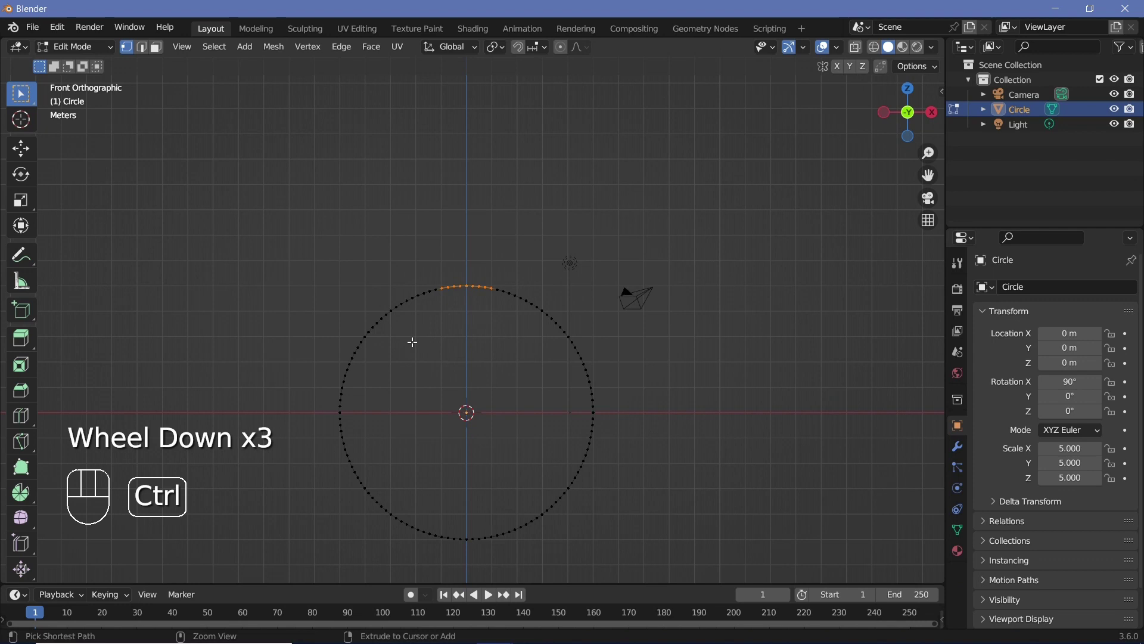
key(ctrl+i)
scroll(413, 340, up, 2)
key(x)
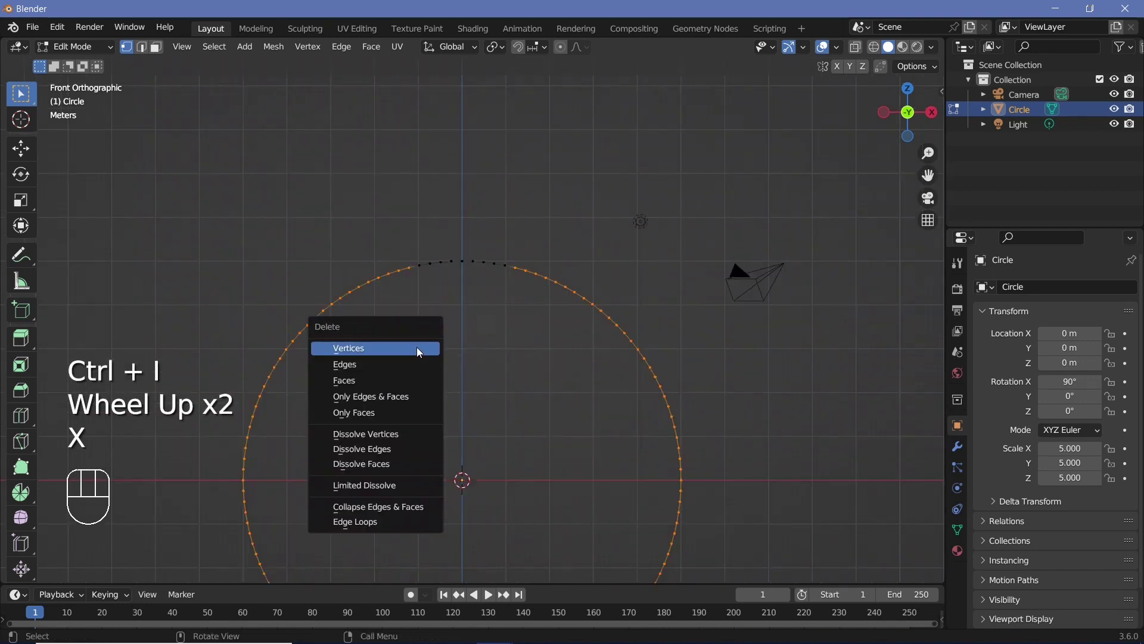
click(418, 348)
Extrude the whole arc 1 m straight down into a curved strip
key(a)
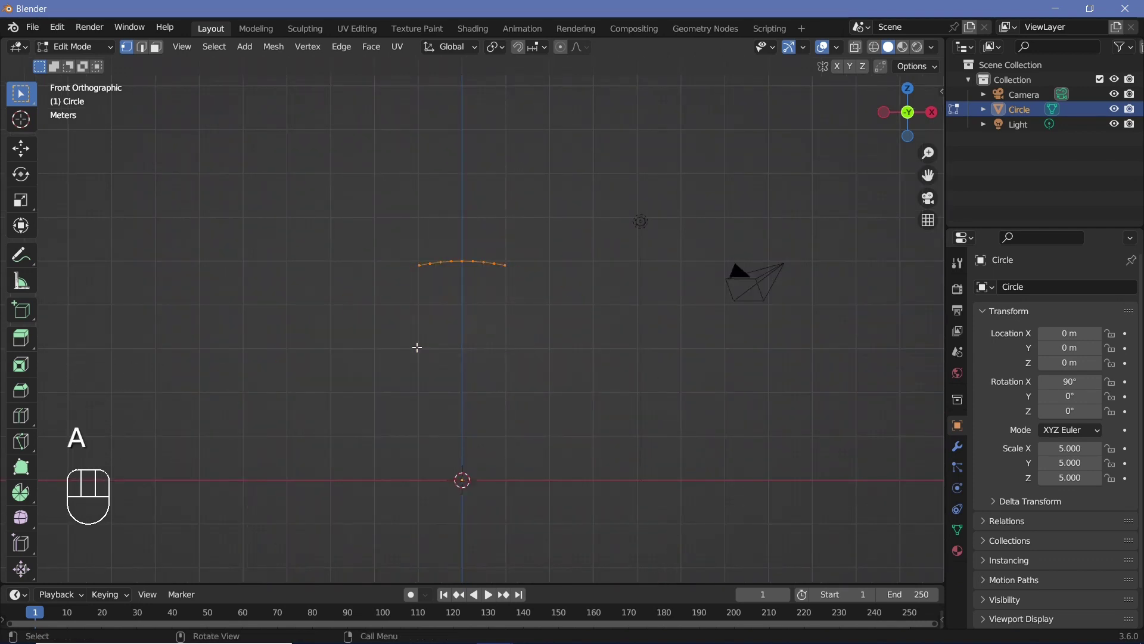
key(e)
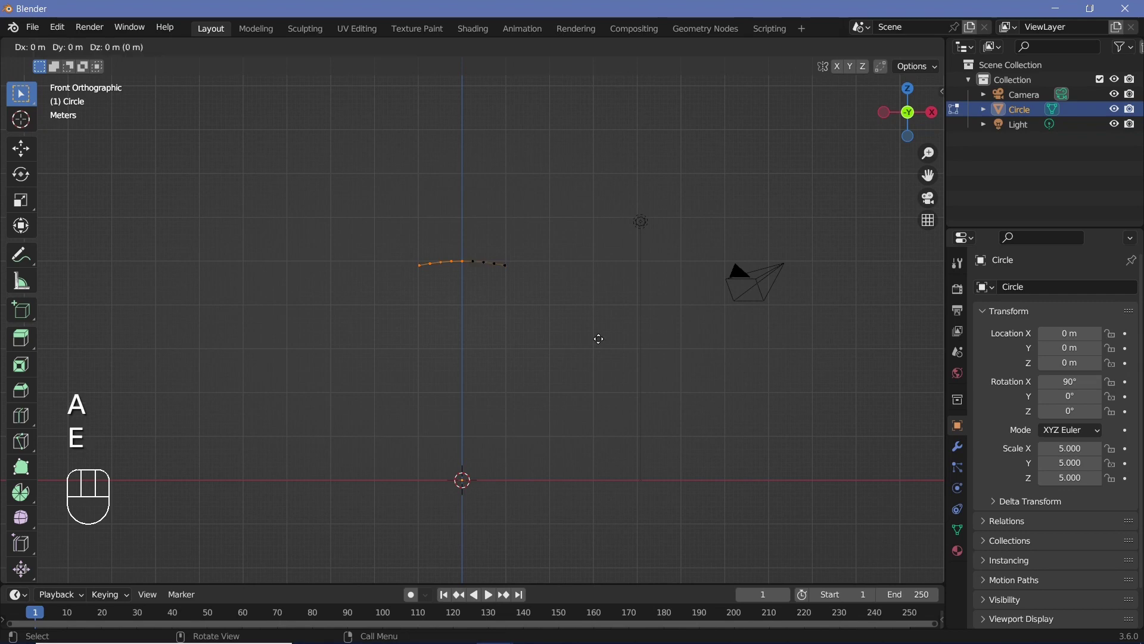
key(ctrl)
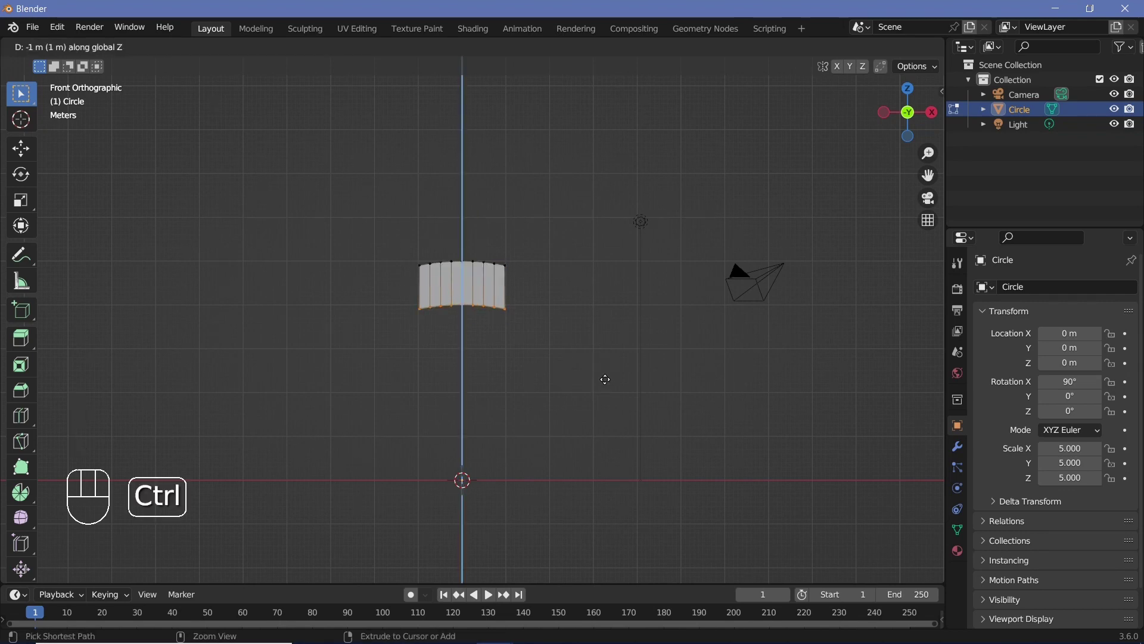
ctrl+click(605, 379)
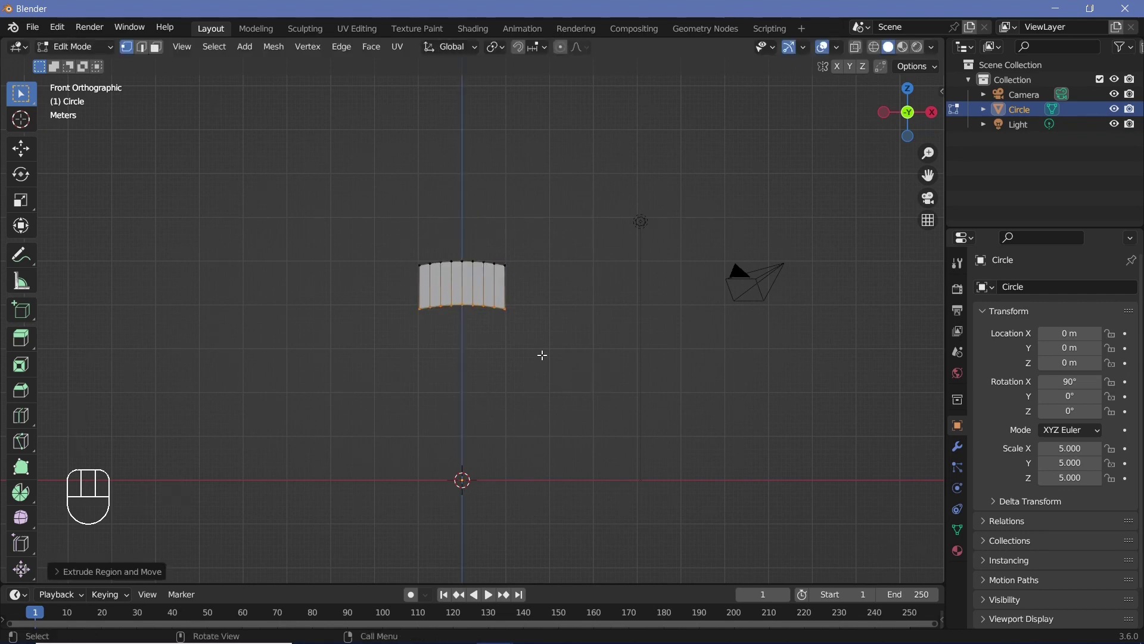
Select all faces of the strip and extrude them by 2 into a solid block
key(a)
key(3)
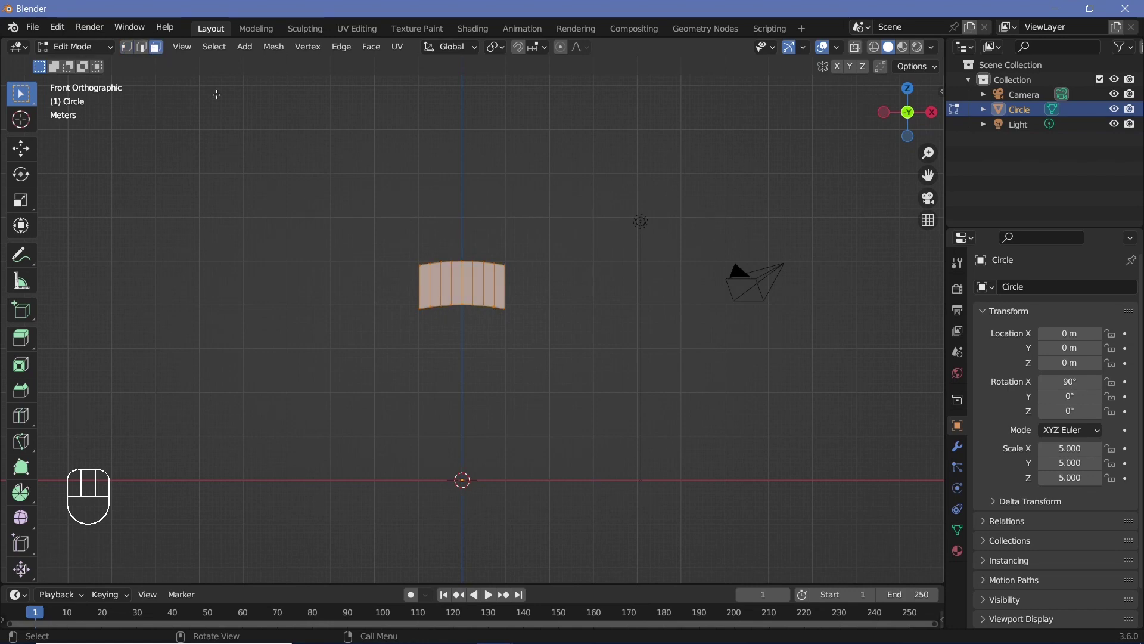
middle_drag(622, 367, 460, 367)
text(e)
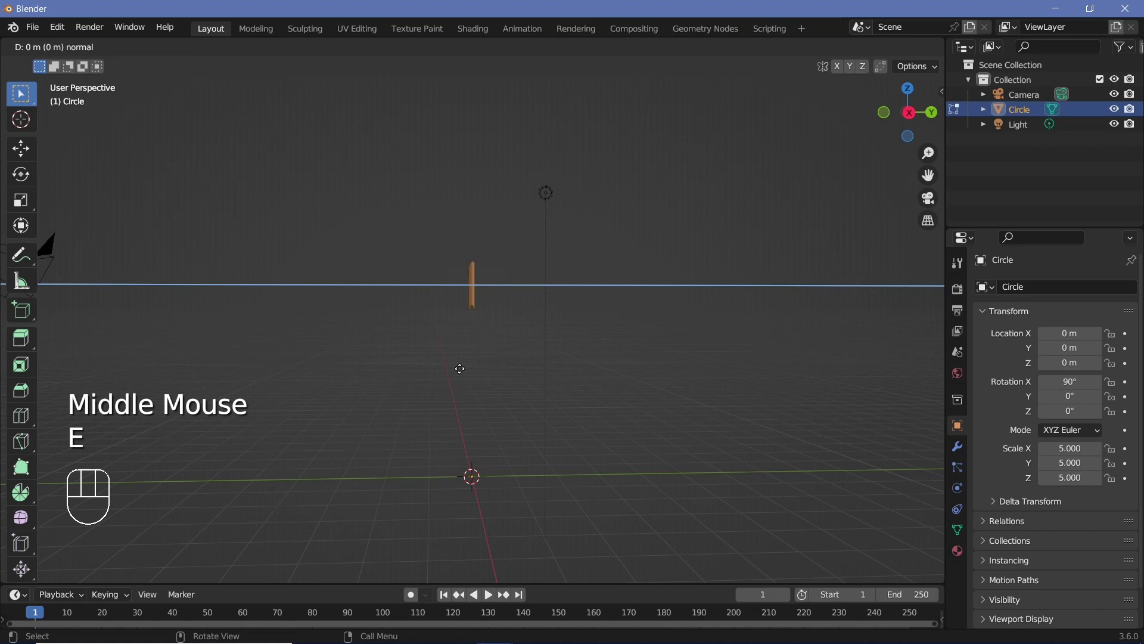
text(2)
key(Return)
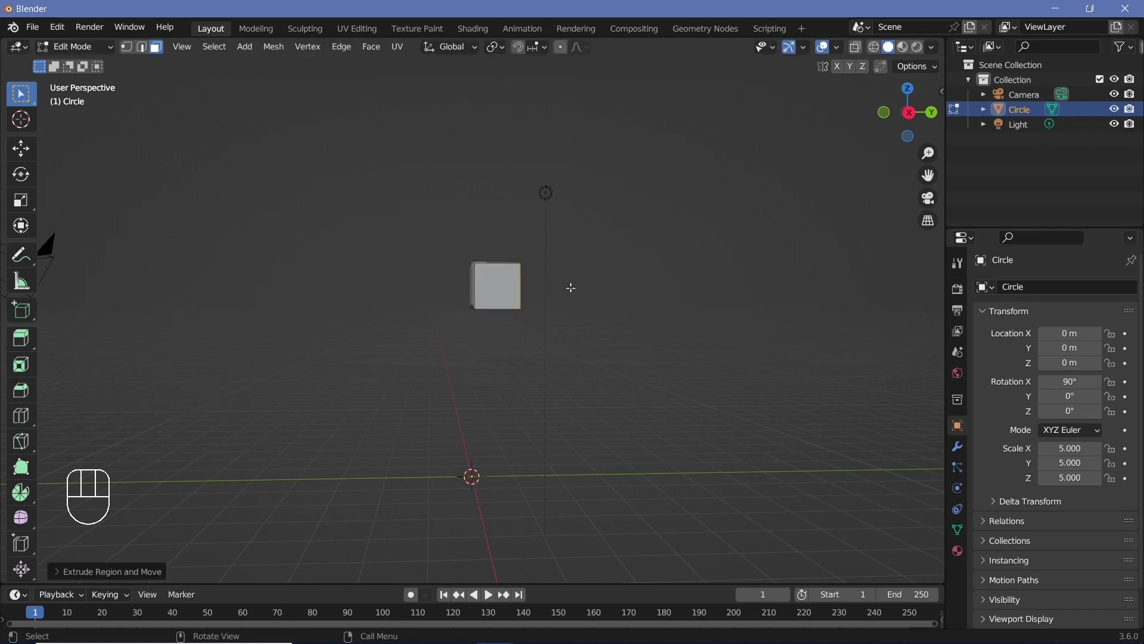
In top view, move the curved block to Y -0.5 m
key(Tab)
key(KP_7)
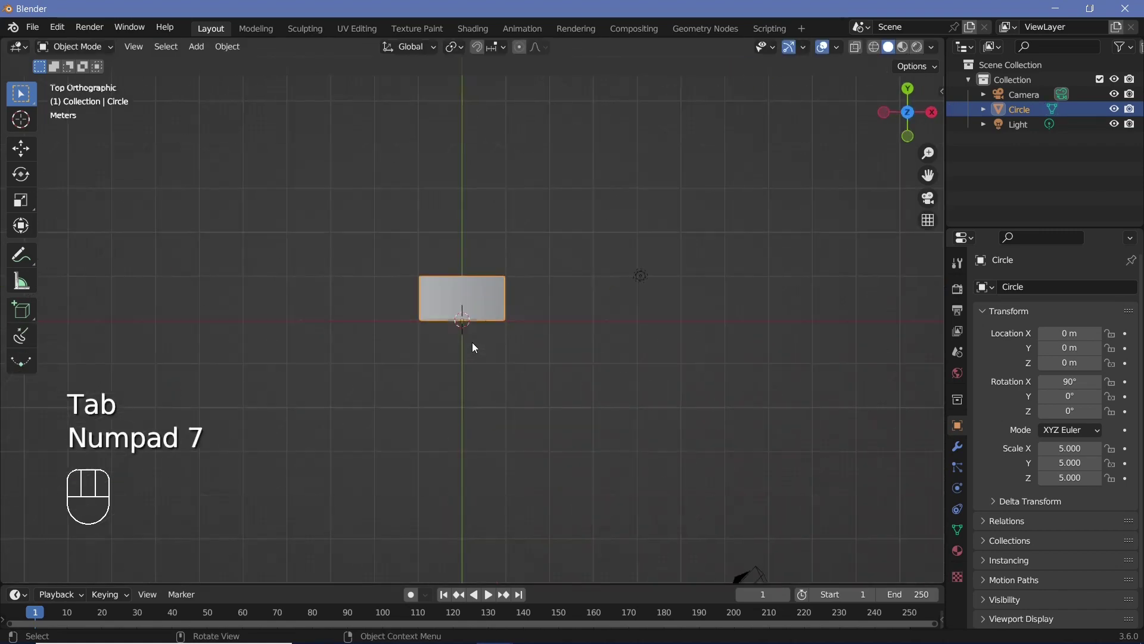
scroll(471, 346, up, 3)
scroll(438, 340, up, 1)
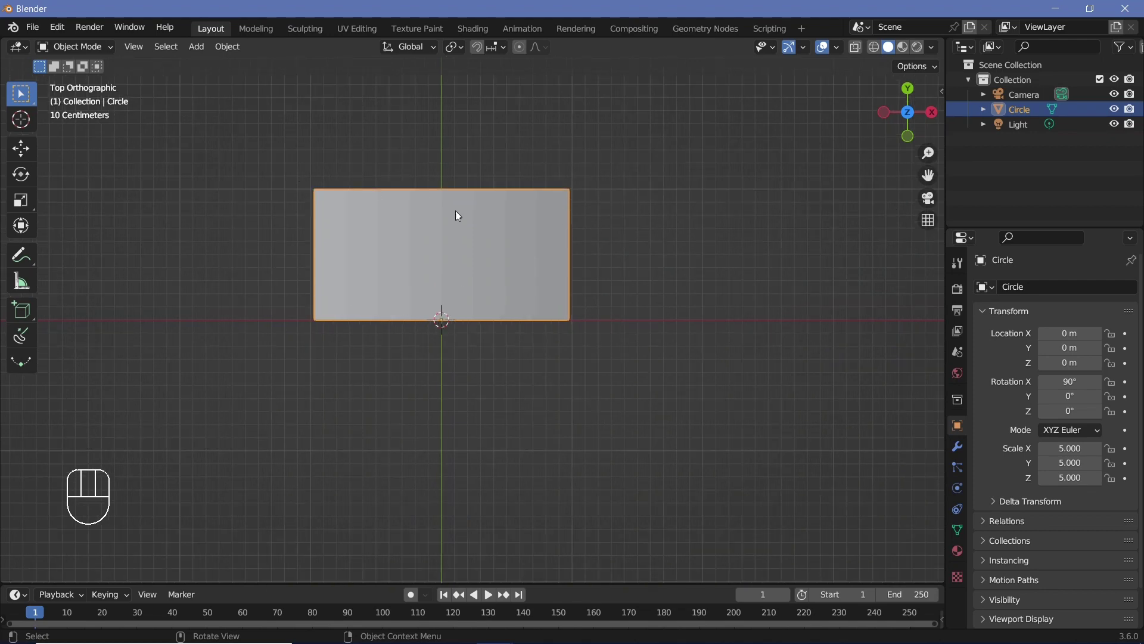
text(g)
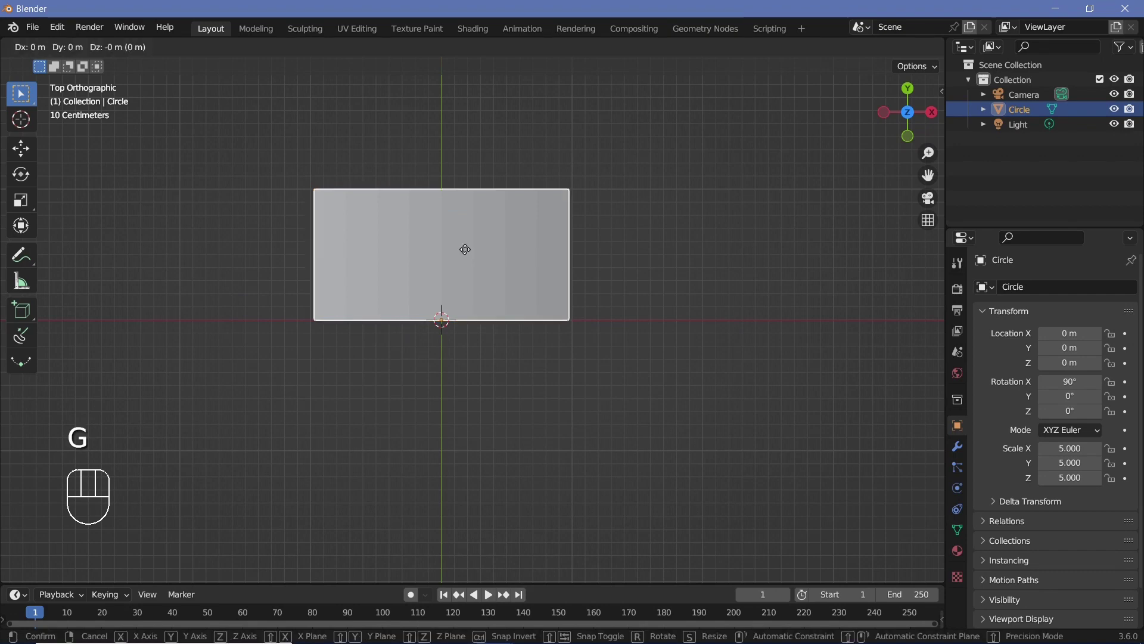
text(y)
text(0.5)
key(minus)
key(Return)
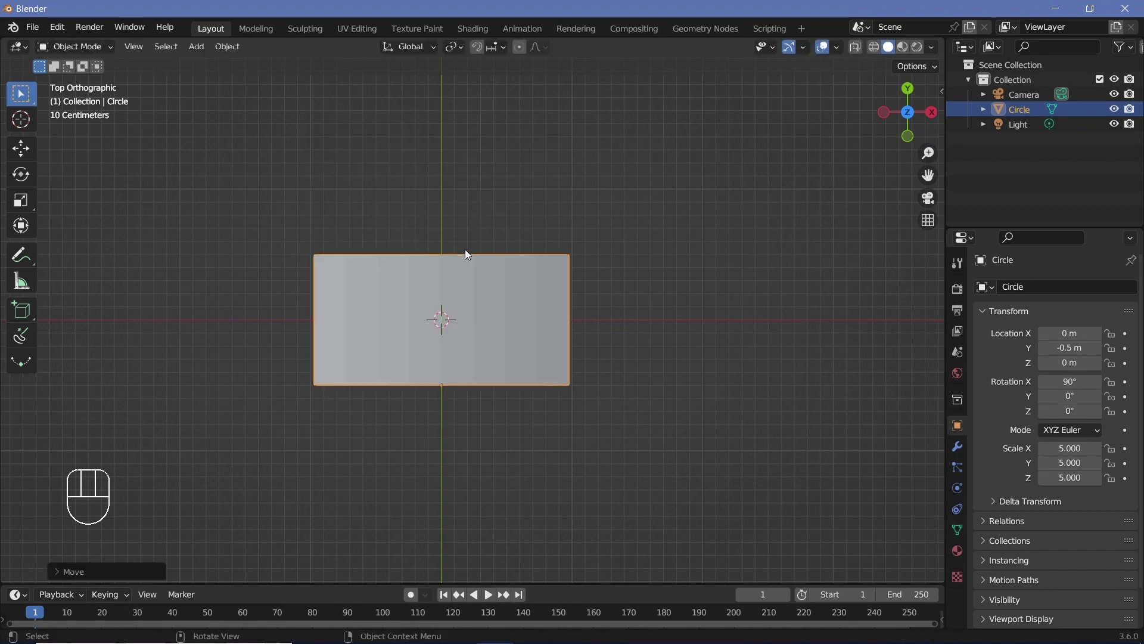
Undo the origin-to-3D-cursor change and shift the mesh itself -0.5 along Y in Edit Mode
click(228, 47)
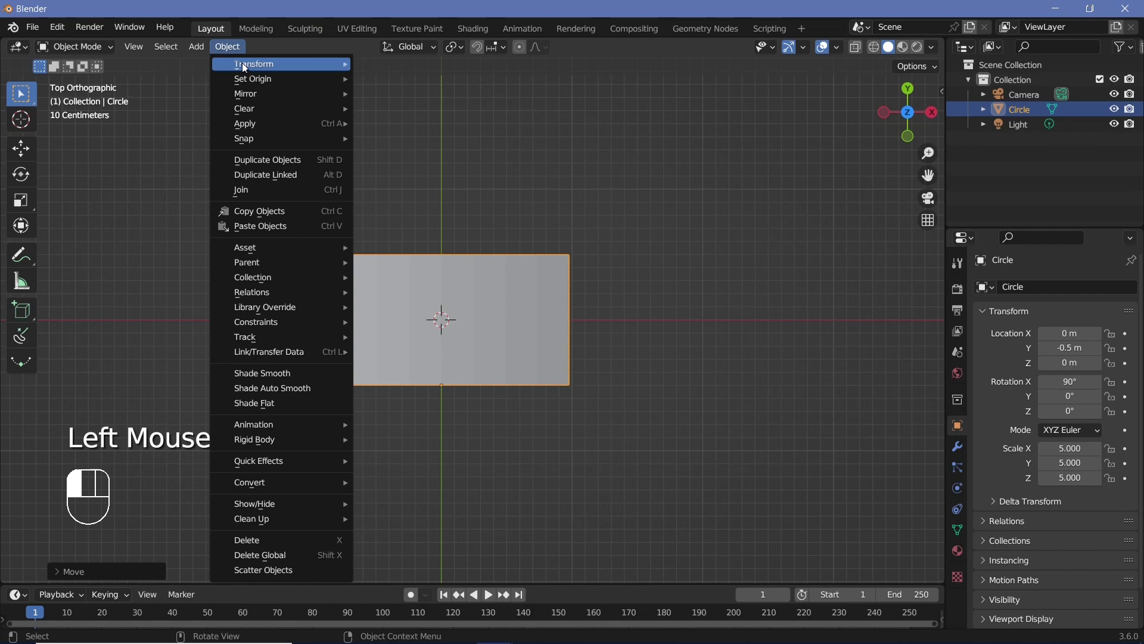
mouse_move(280, 79)
click(409, 111)
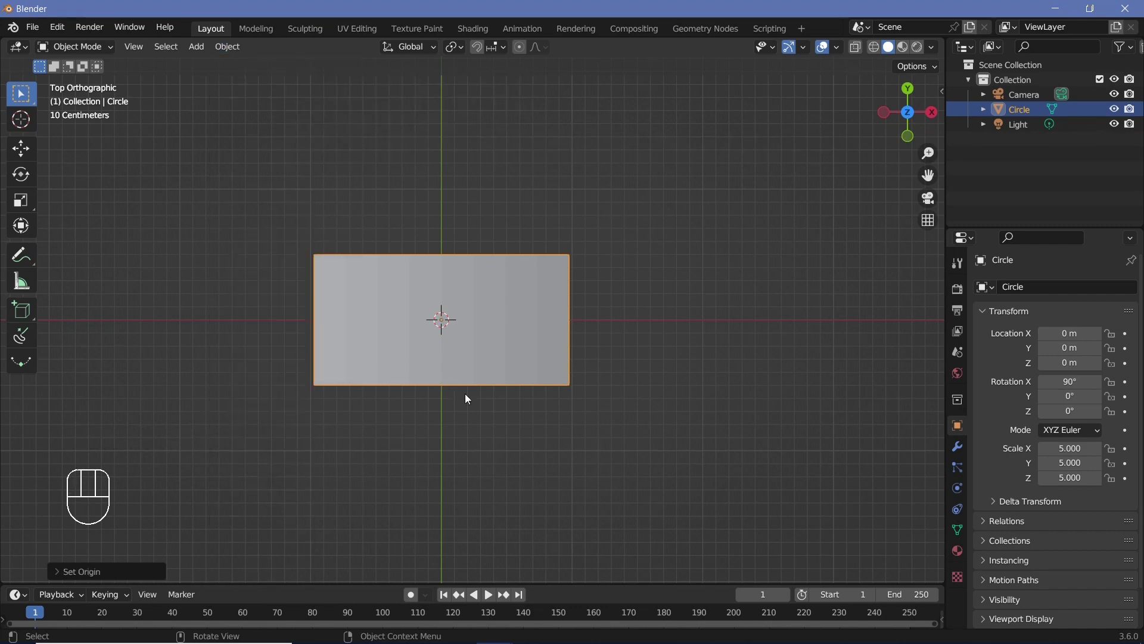
key(ctrl+z)
key(ctrl+z)
key(Tab)
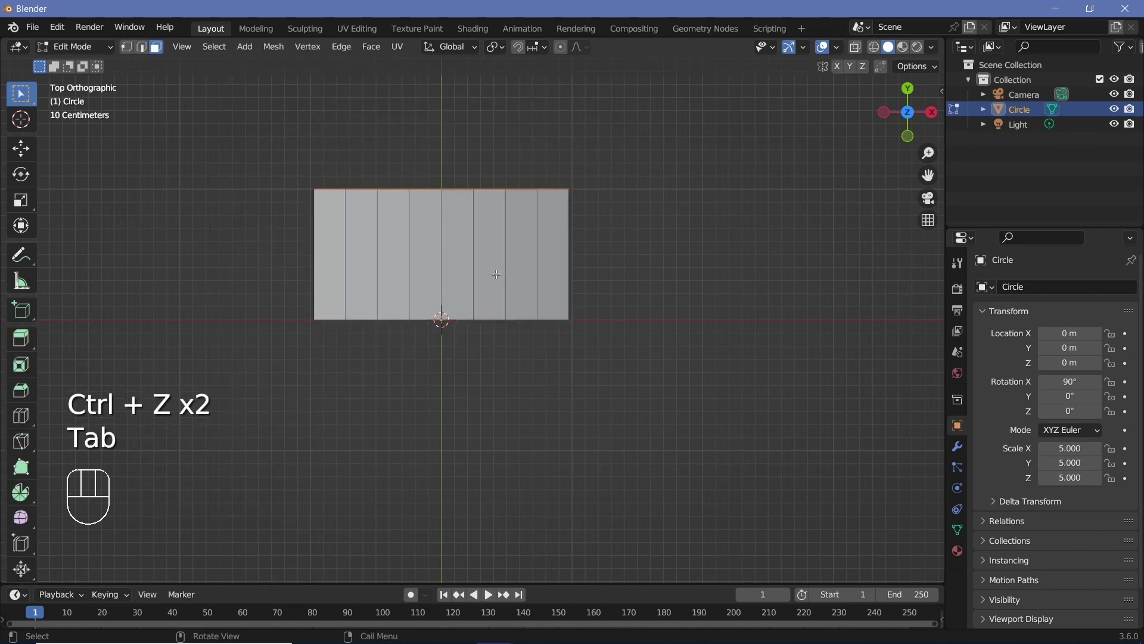
key(a)
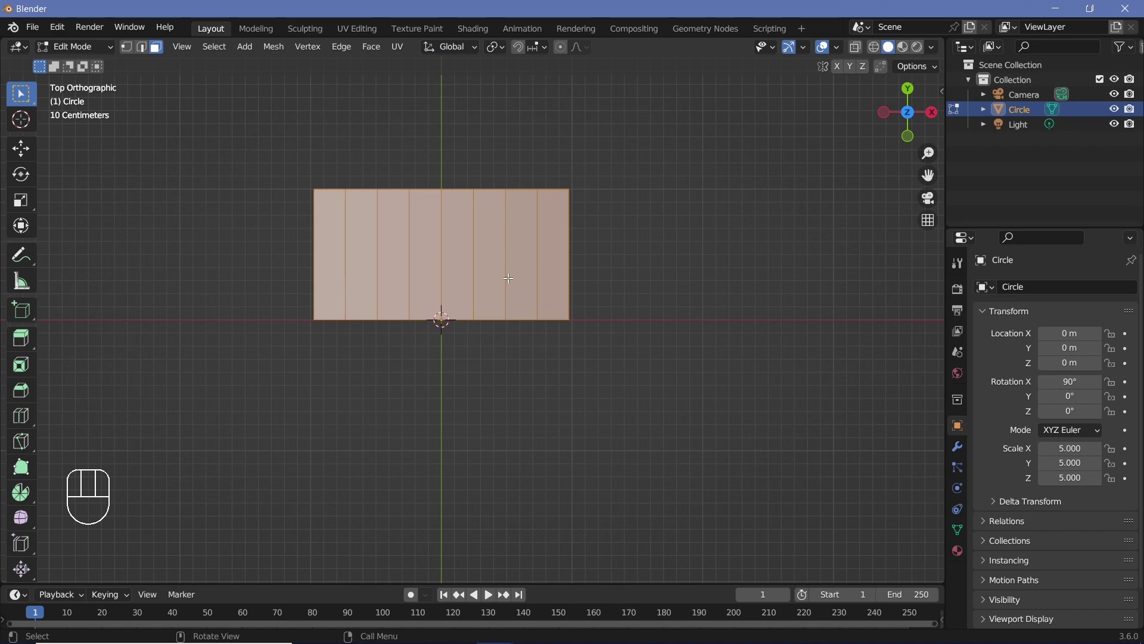
text(gy-0.5)
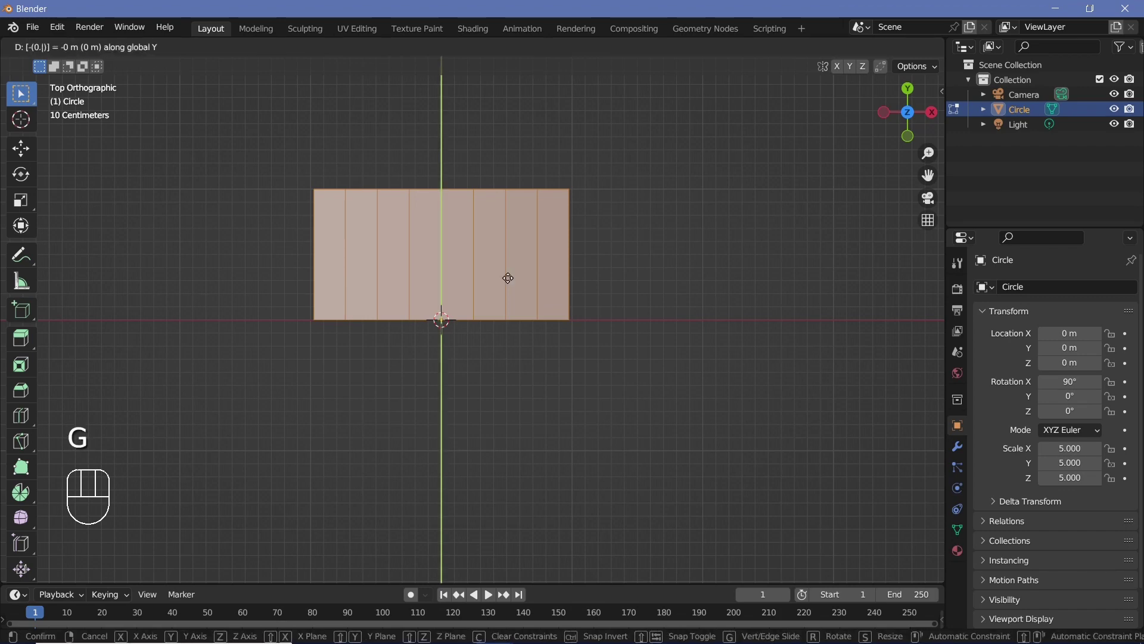
key(Return)
key(Tab)
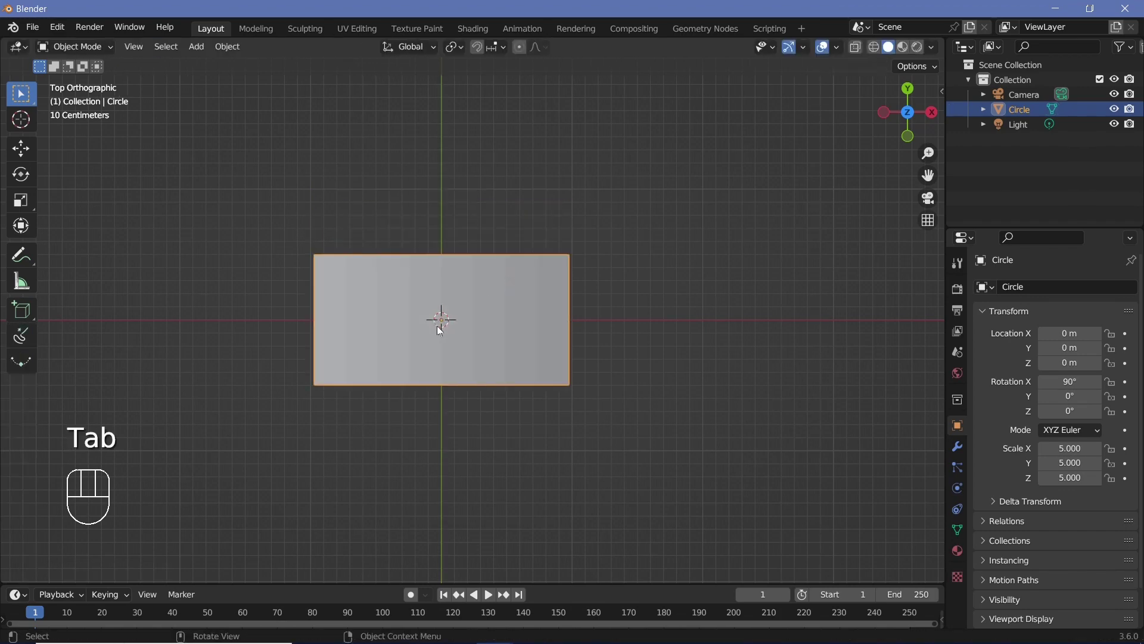
Set the transform pivot point to the 3D Cursor
middle_drag(584, 475, 478, 259)
scroll(556, 316, down, 5)
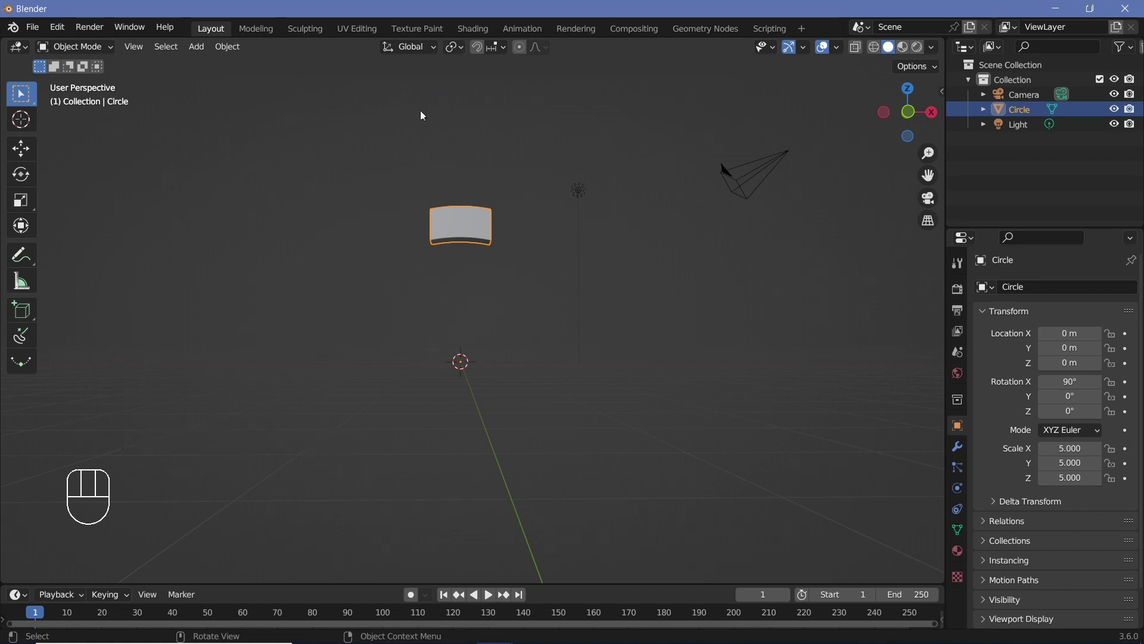
click(453, 48)
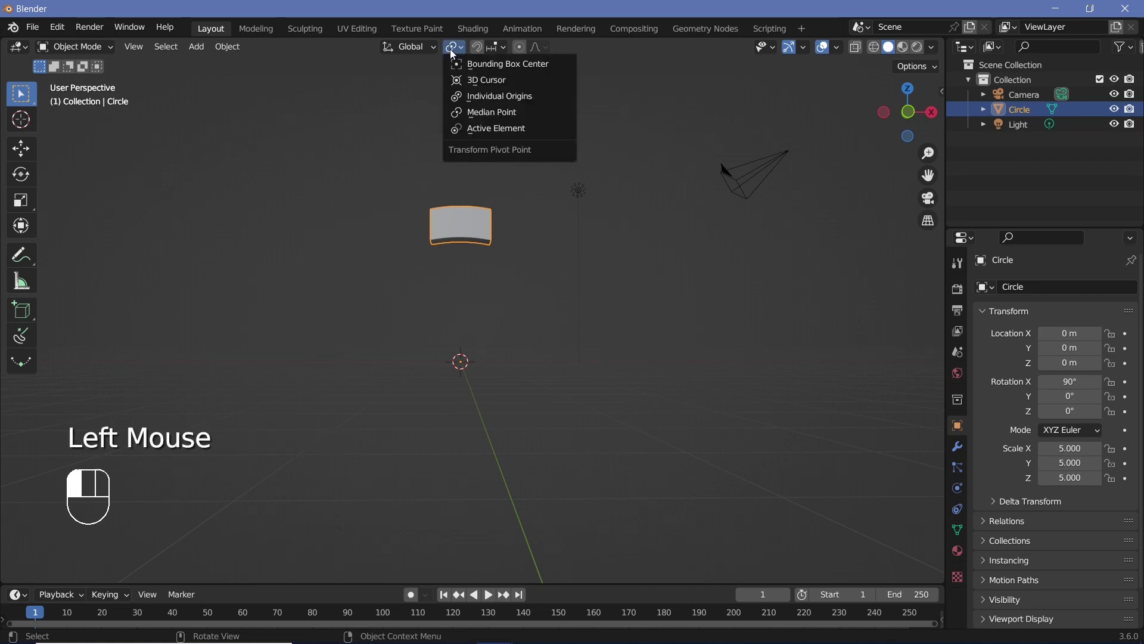
click(479, 80)
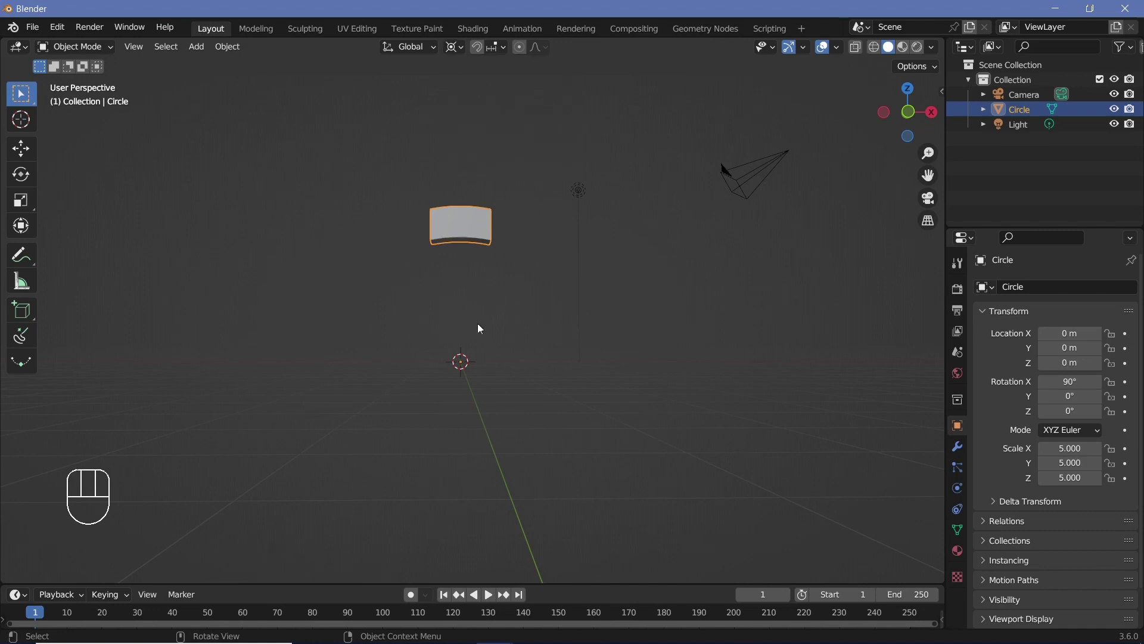
Make three copies of the segment, each rotated 90° about Y, forming four segments
key(Tab)
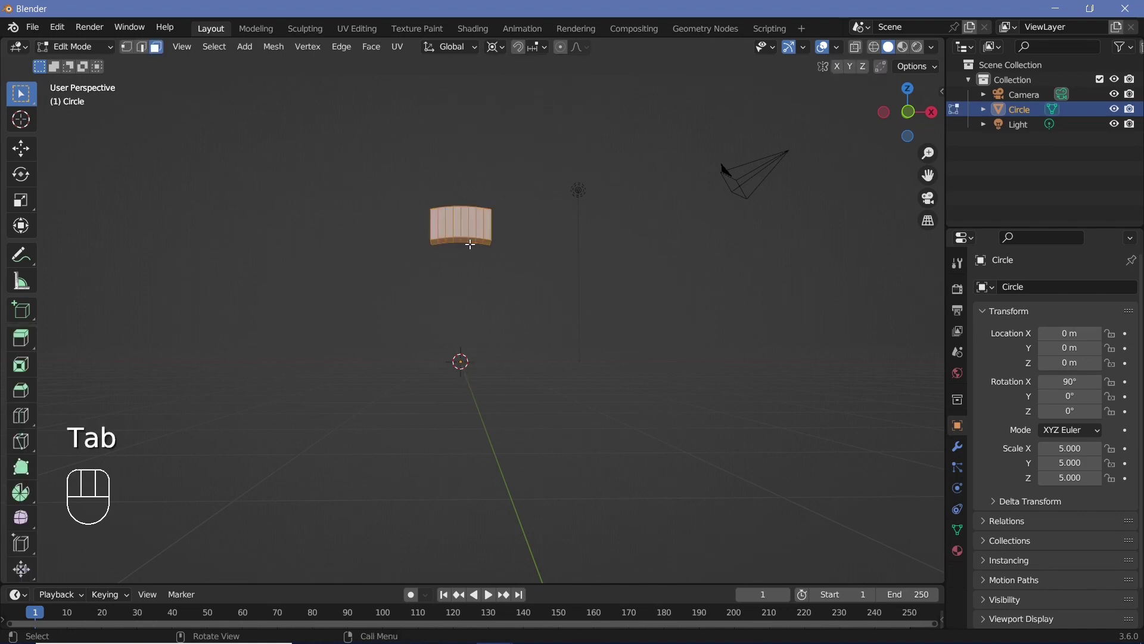
key(a)
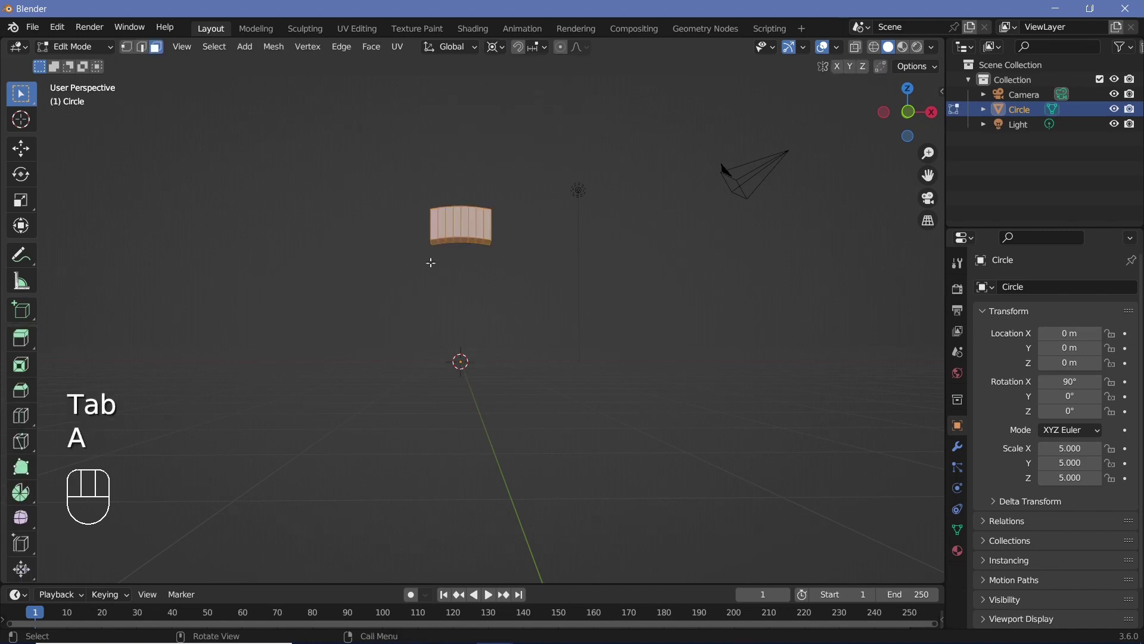
key(shift+d)
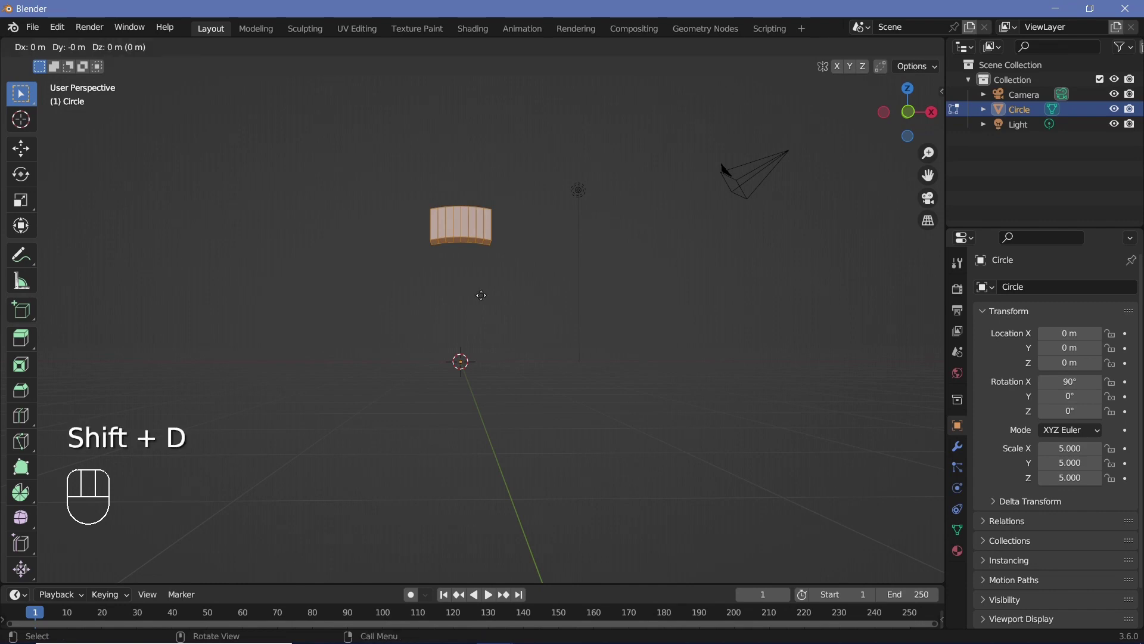
text(ry90)
key(Return)
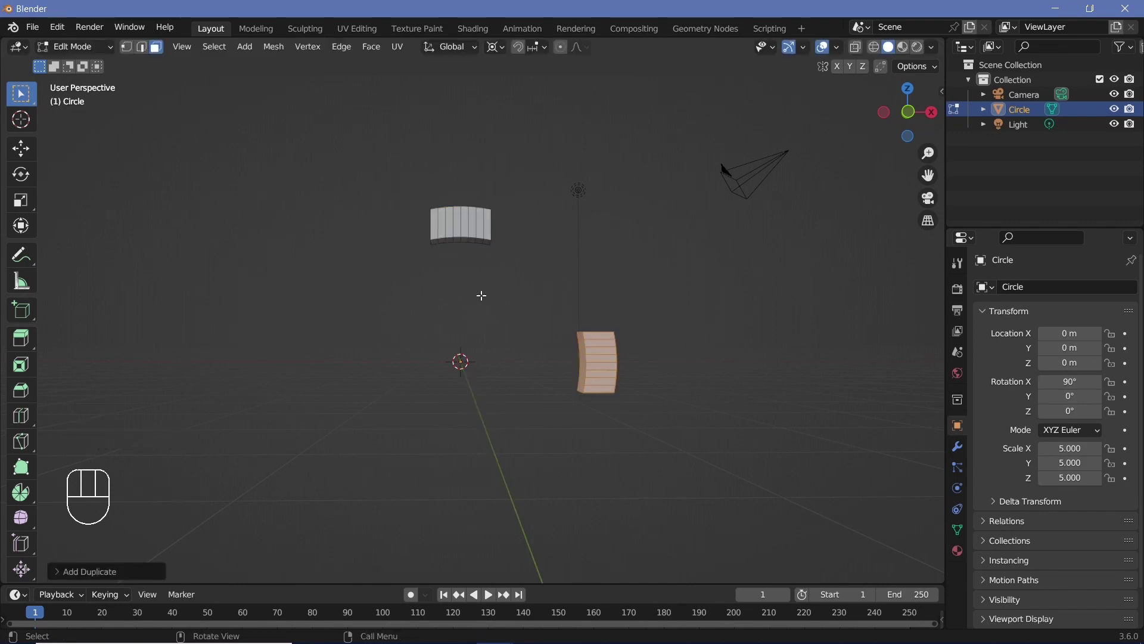
key(shift+r)
key(shift+r)
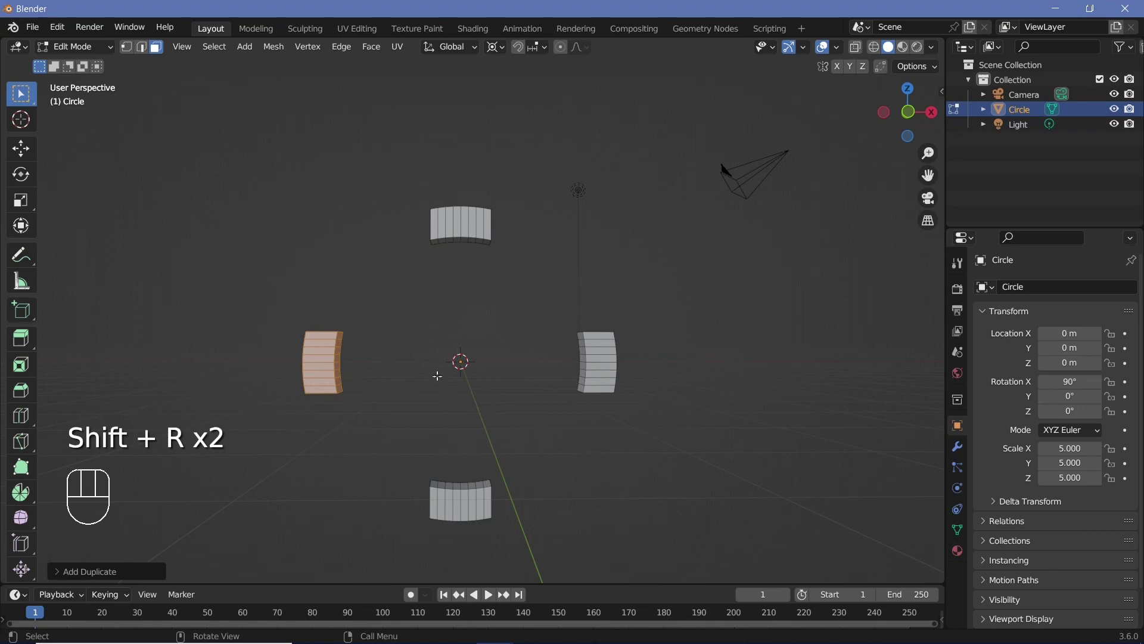
Duplicate all four segments rotated 45° about Y to complete an eight-segment ring
key(a)
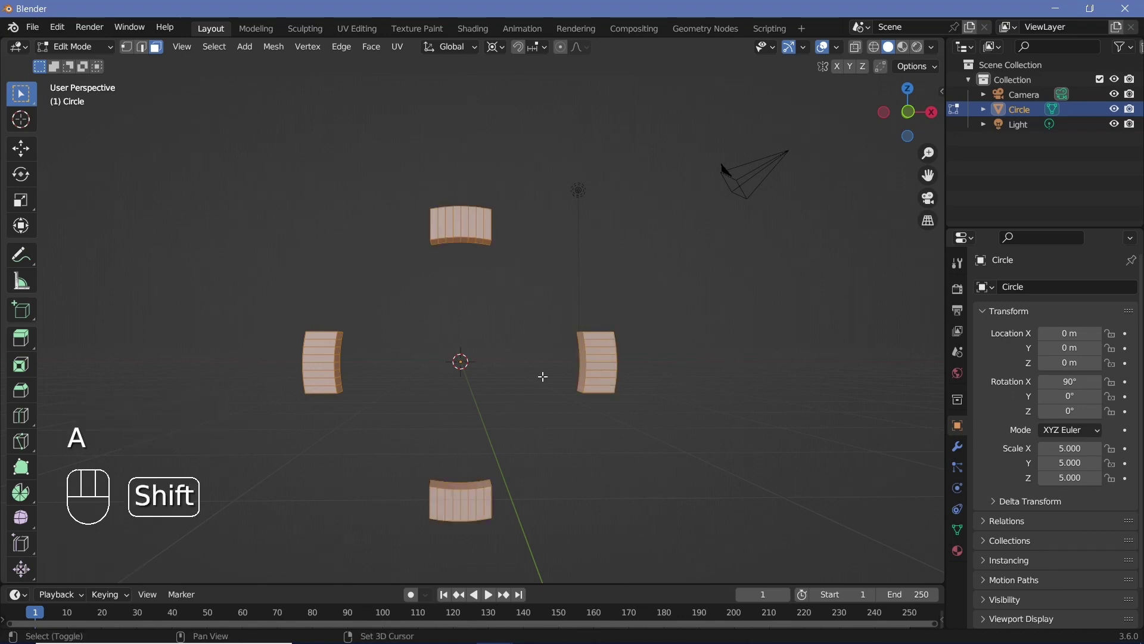
key(shift+d)
text(ry45)
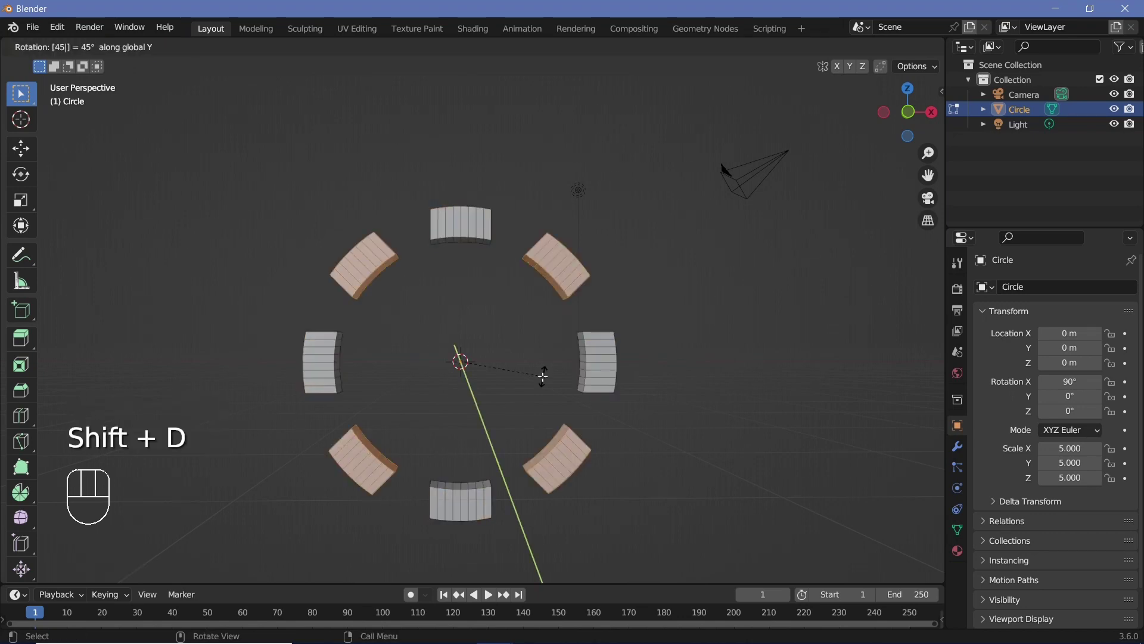
key(Return)
key(Tab)
scroll(494, 382, down, 2)
middle_drag(448, 386, 502, 432)
Enlarge the timeline and set the output to 30 fps with end frame 150
drag(495, 583, 491, 522)
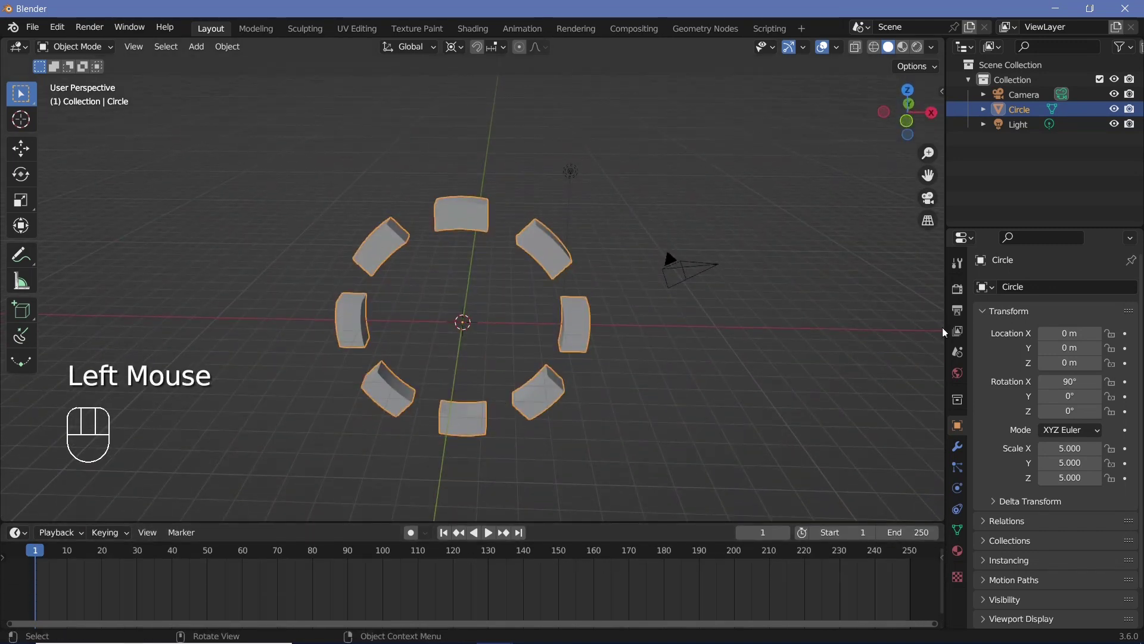
click(965, 313)
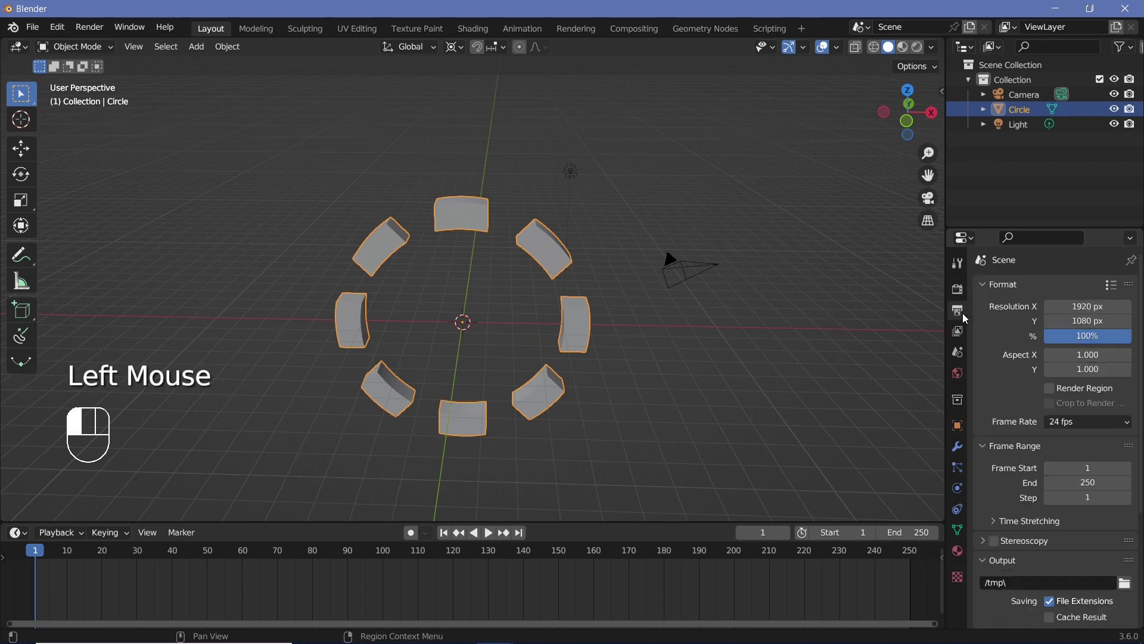
click(1089, 422)
click(1083, 504)
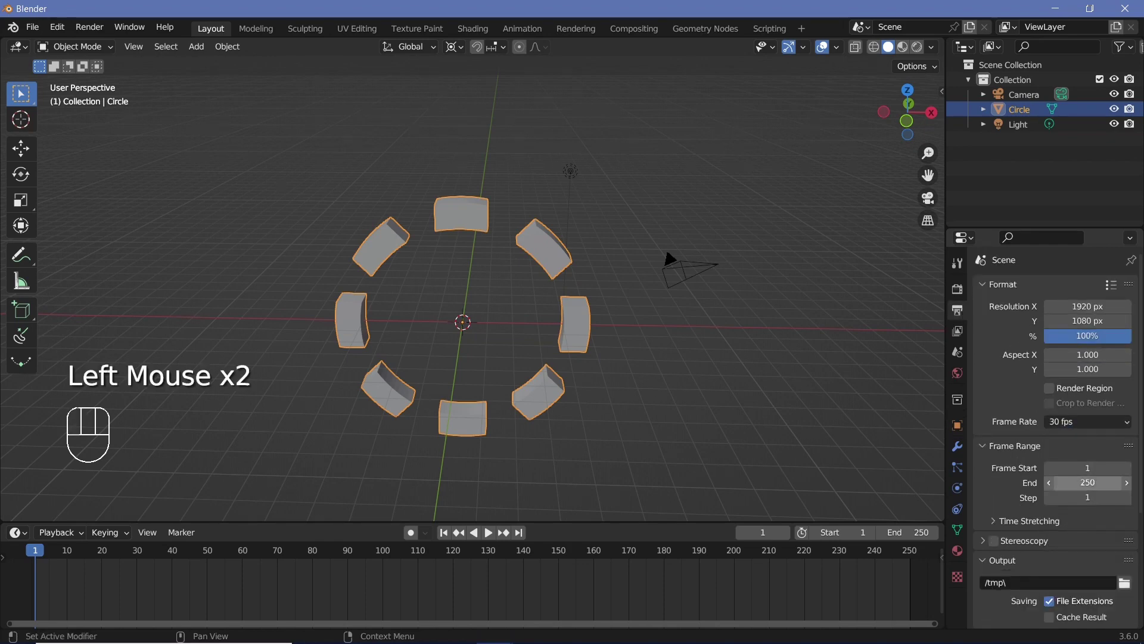
click(1085, 482)
text(150)
key(Return)
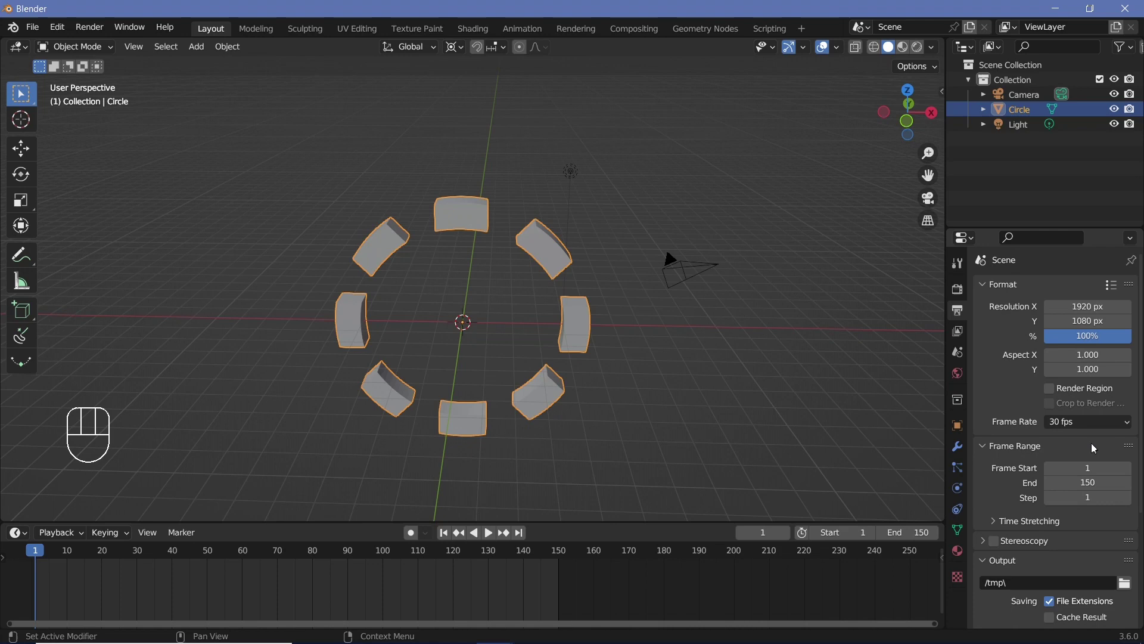
Change the frame rate to 60 fps and the end frame to 300
click(1078, 421)
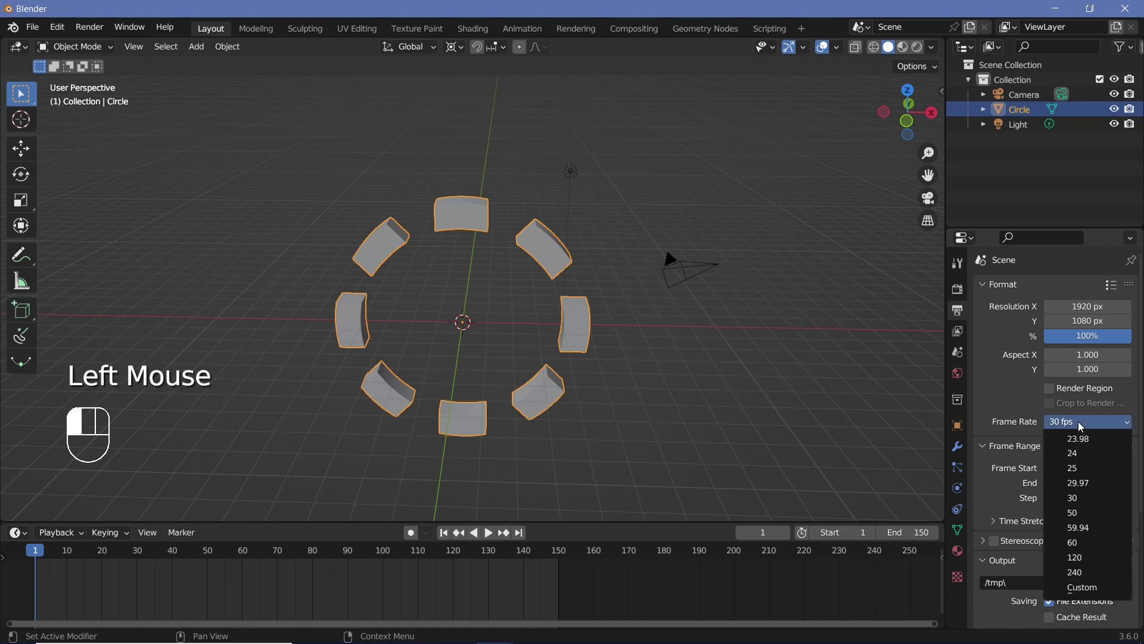
click(1082, 541)
click(1076, 483)
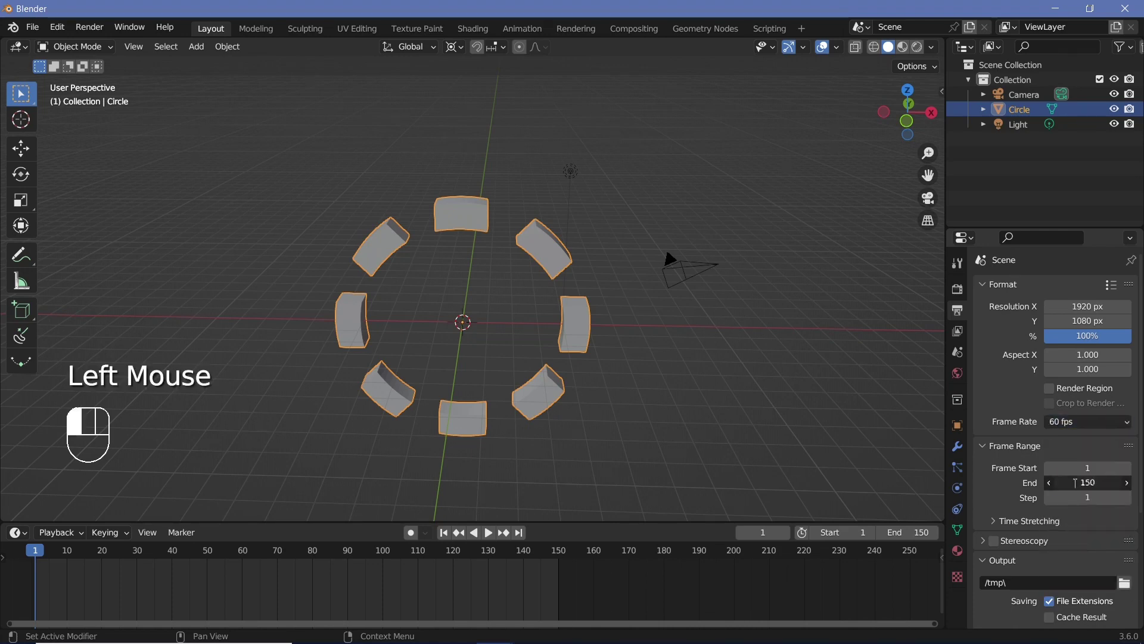
text(300)
key(Return)
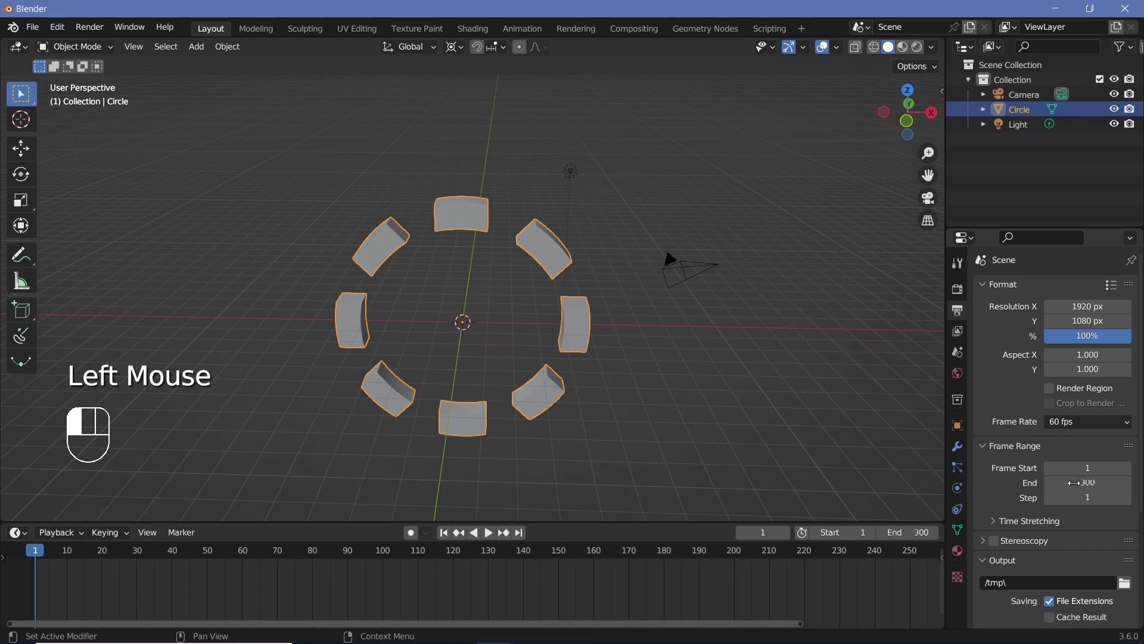
scroll(782, 591, down, 2)
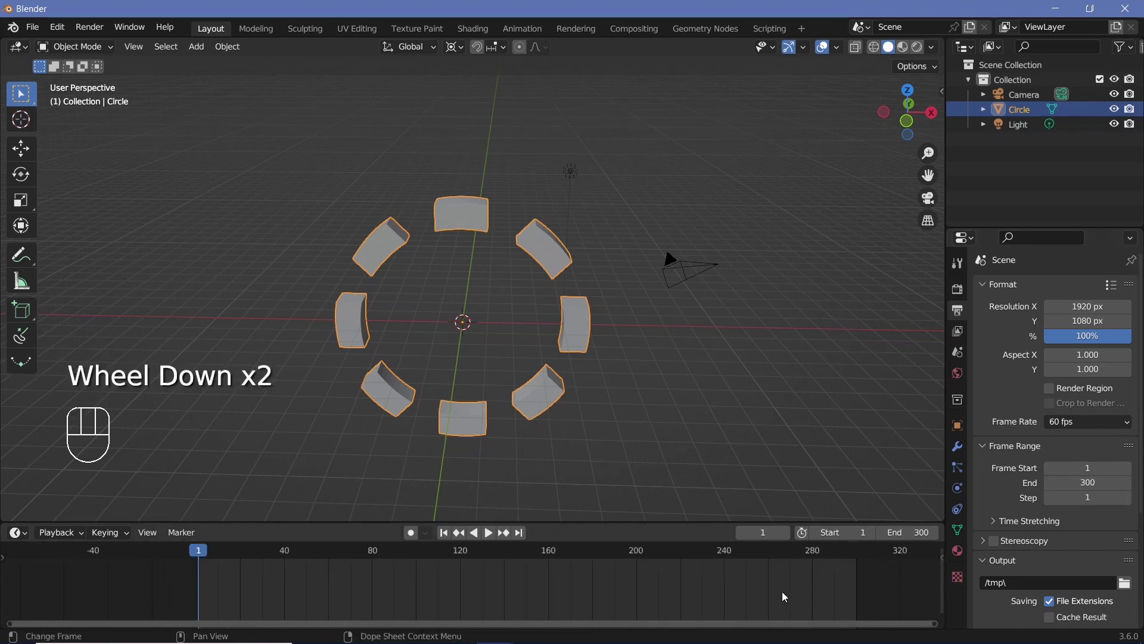
Insert a keyframe on the ring at frame 0
key(Left)
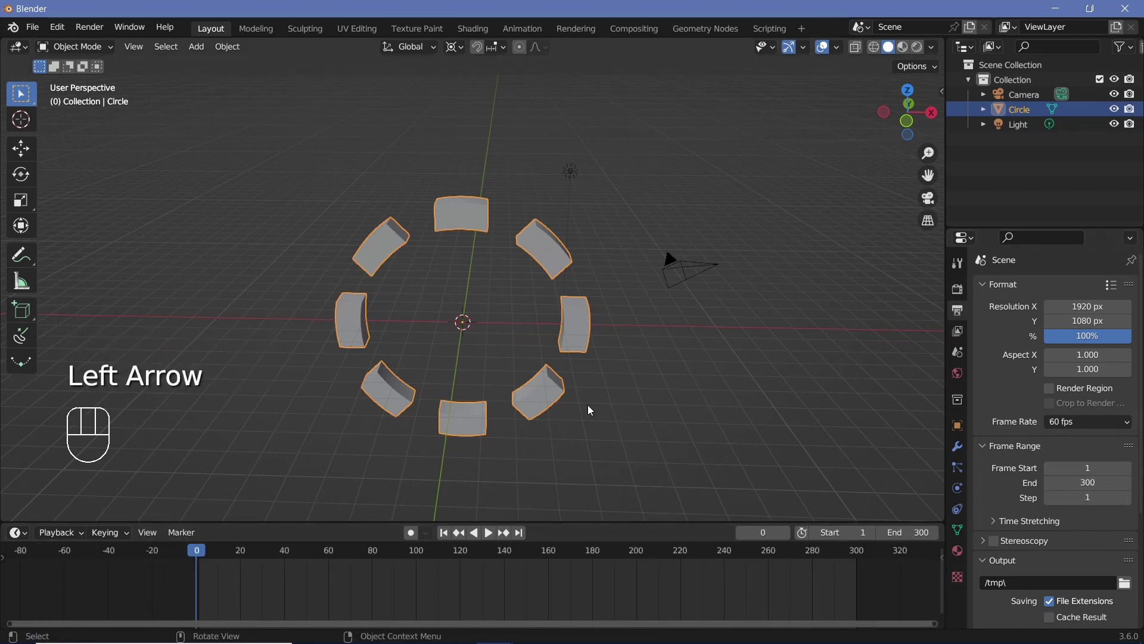
key(i)
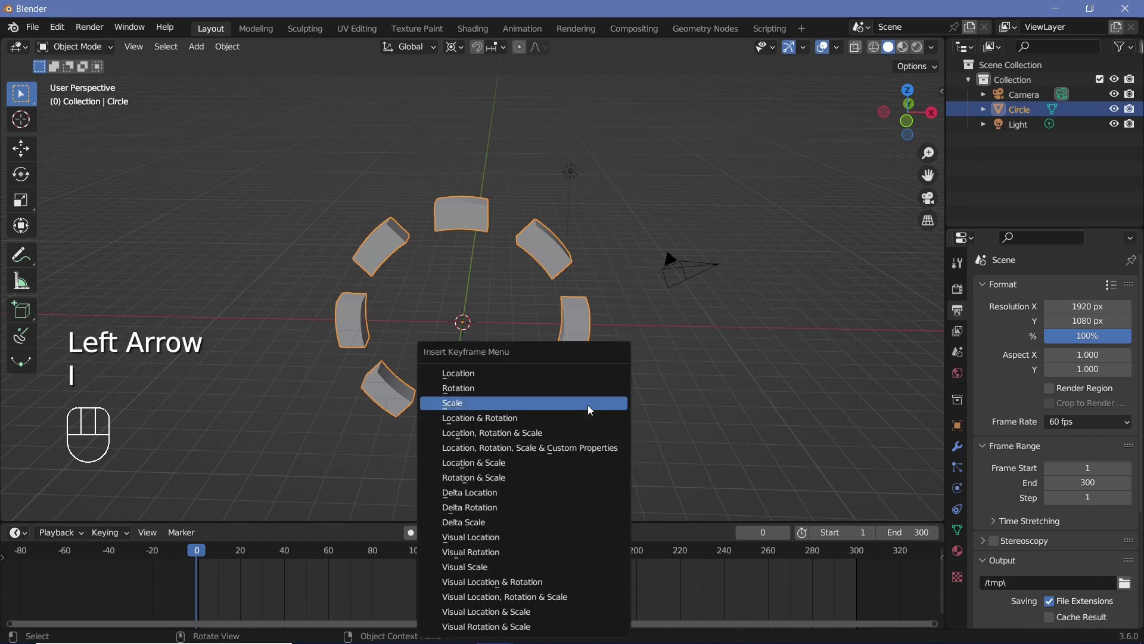
click(586, 403)
At frame 300, rotate the ring 180° about Y and keyframe its rotation
click(858, 557)
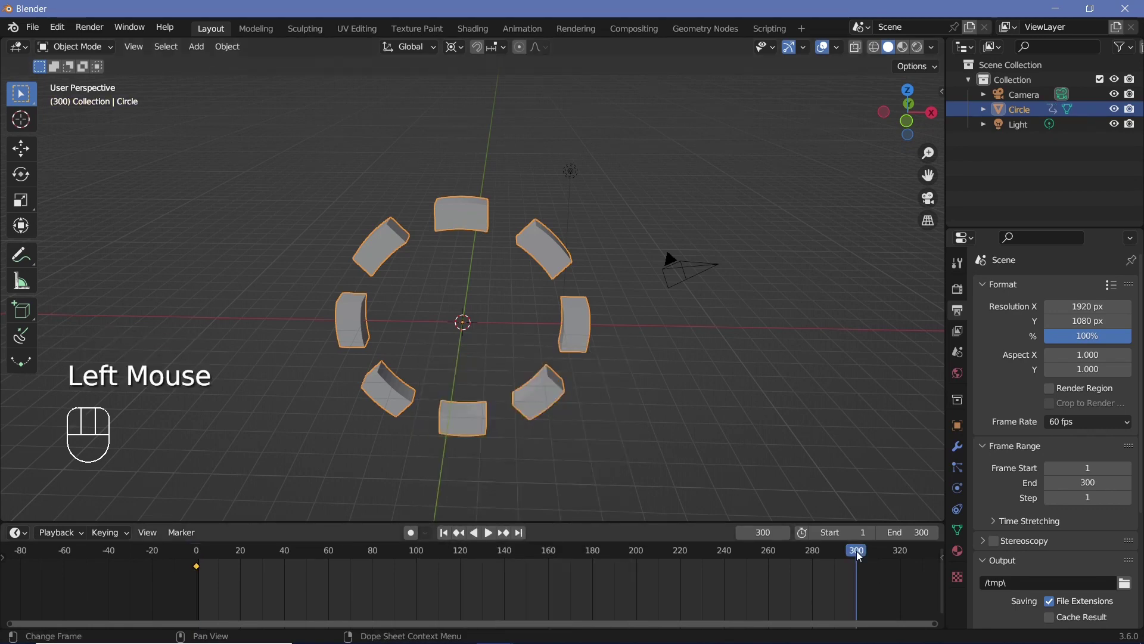
key(r)
key(y)
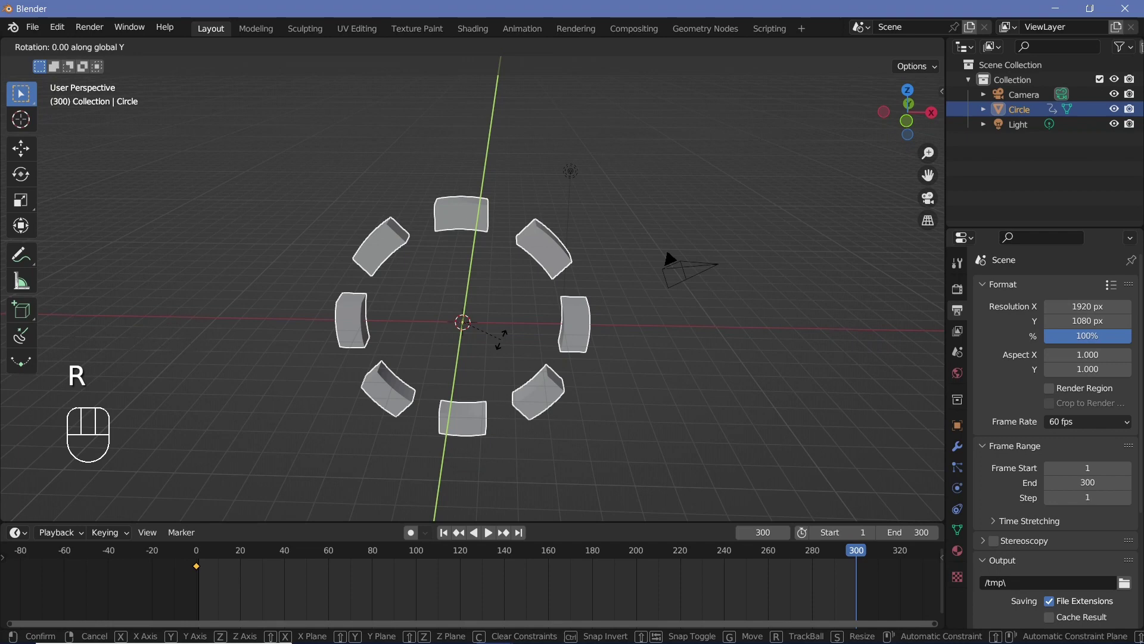
key(1)
key(8)
key(0)
key(Return)
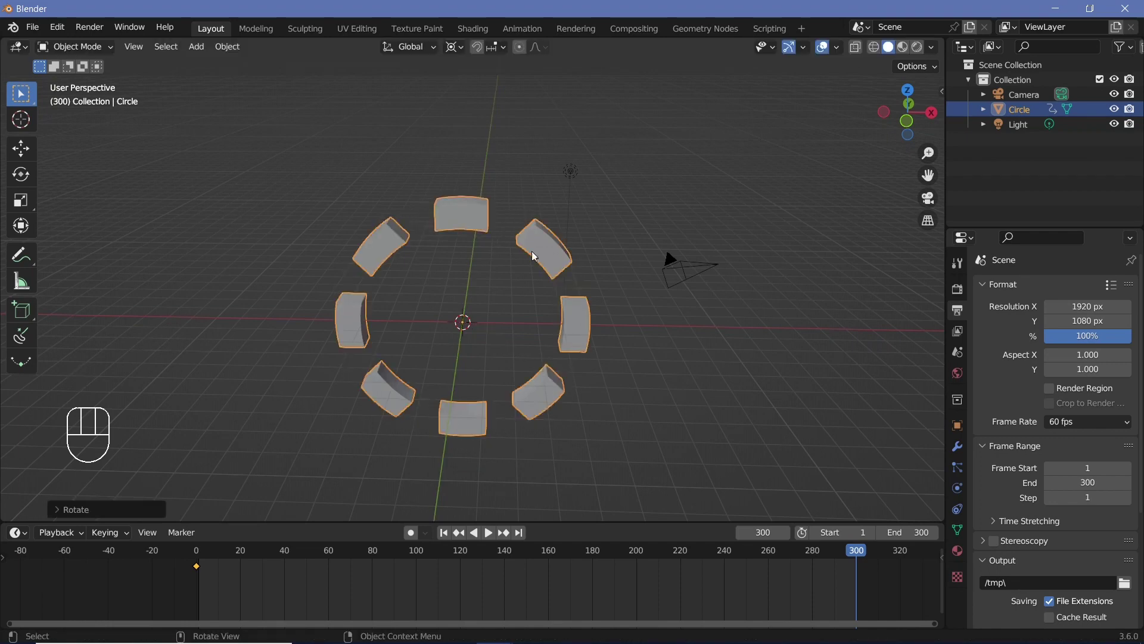
key(i)
click(413, 325)
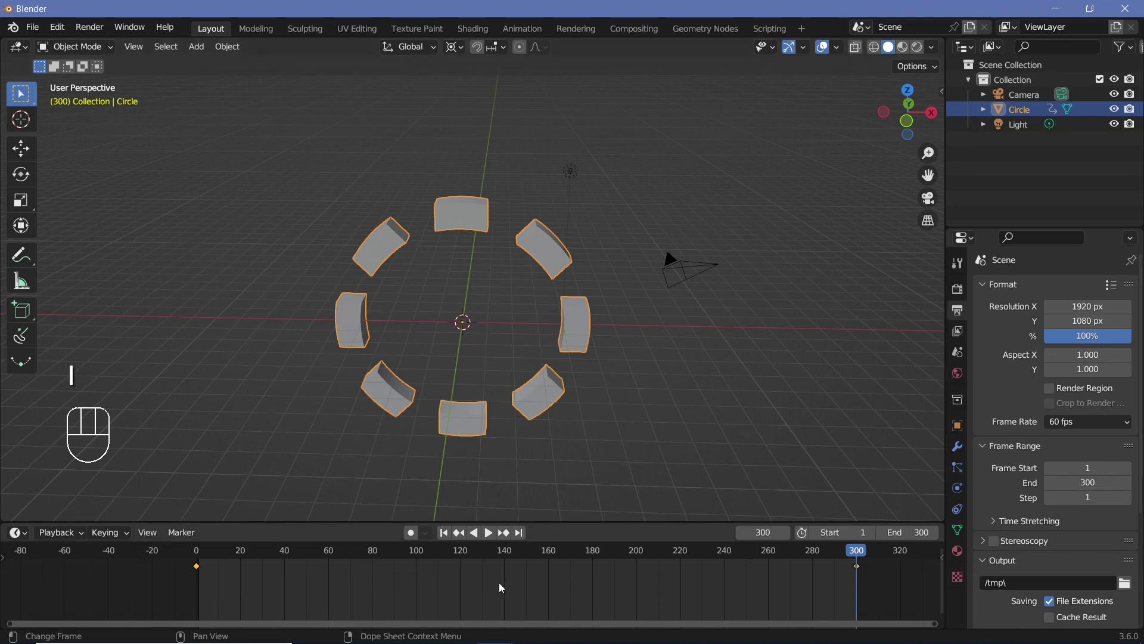
Set the keyframes to Linear interpolation and play from frame 0
key(t)
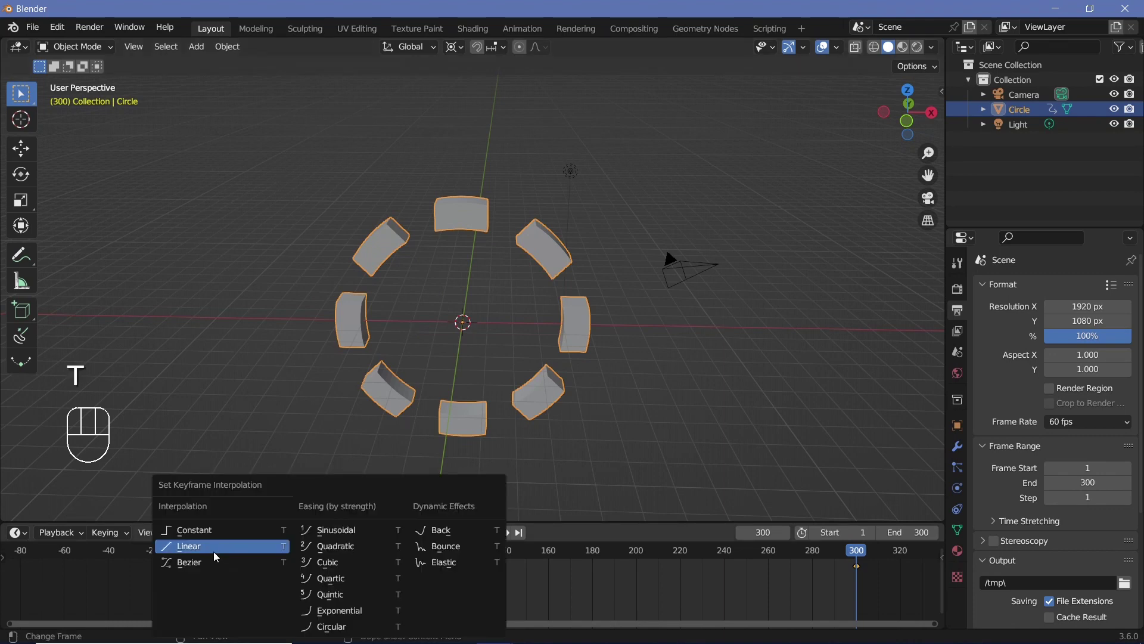
click(212, 549)
click(195, 551)
key(space)
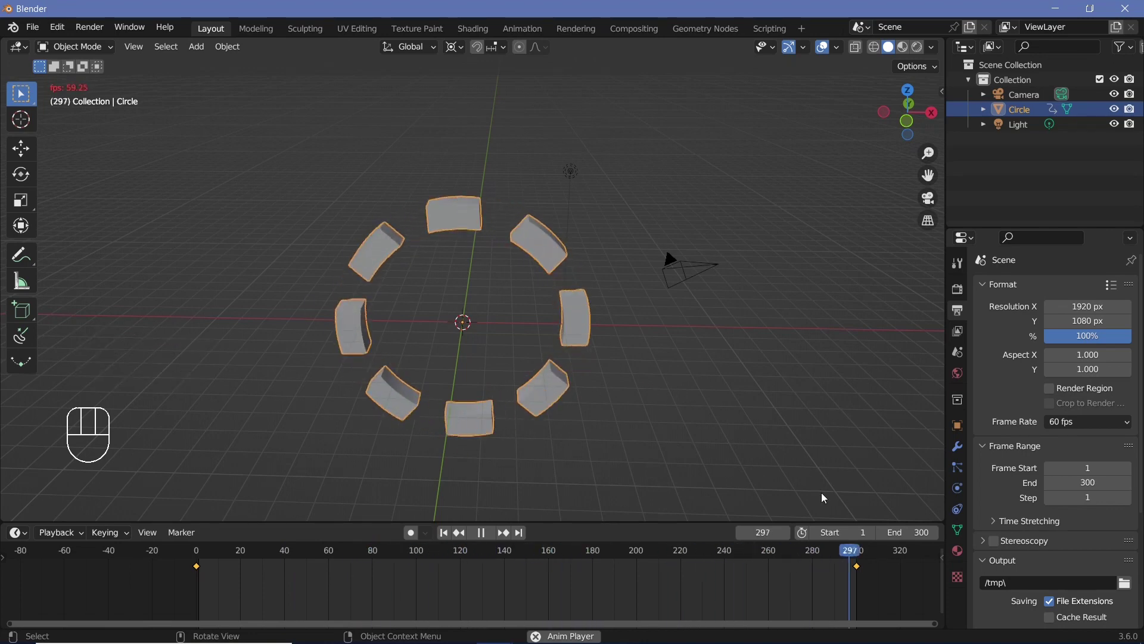
Duplicate the ring, turning the copy 90° about Y so it crosses the first
key(space)
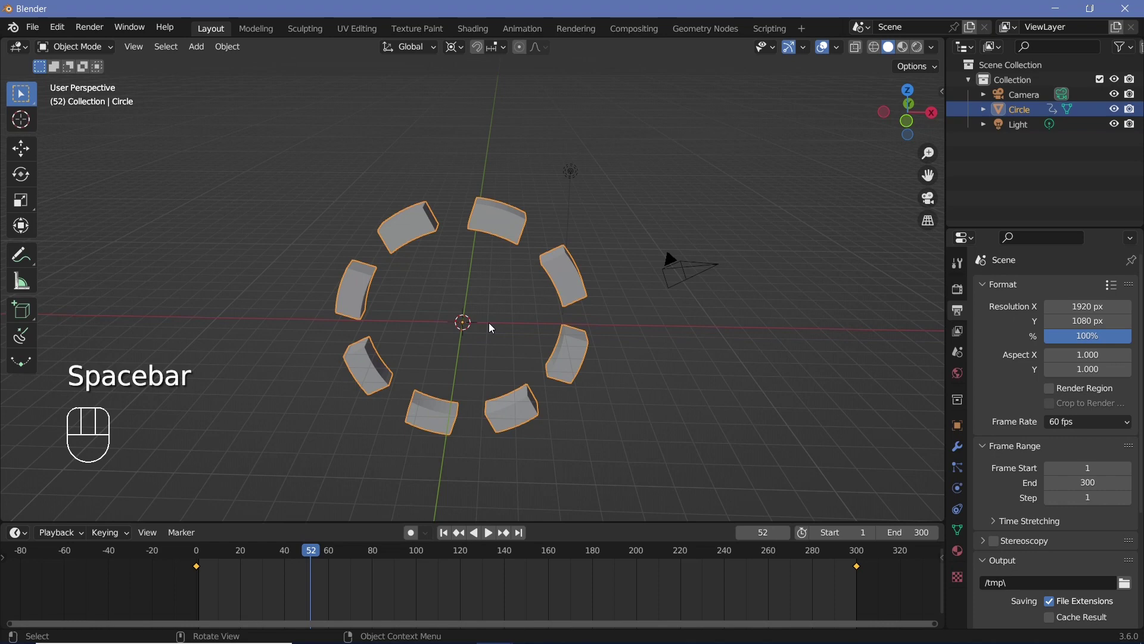
key(shift+d)
text(r)
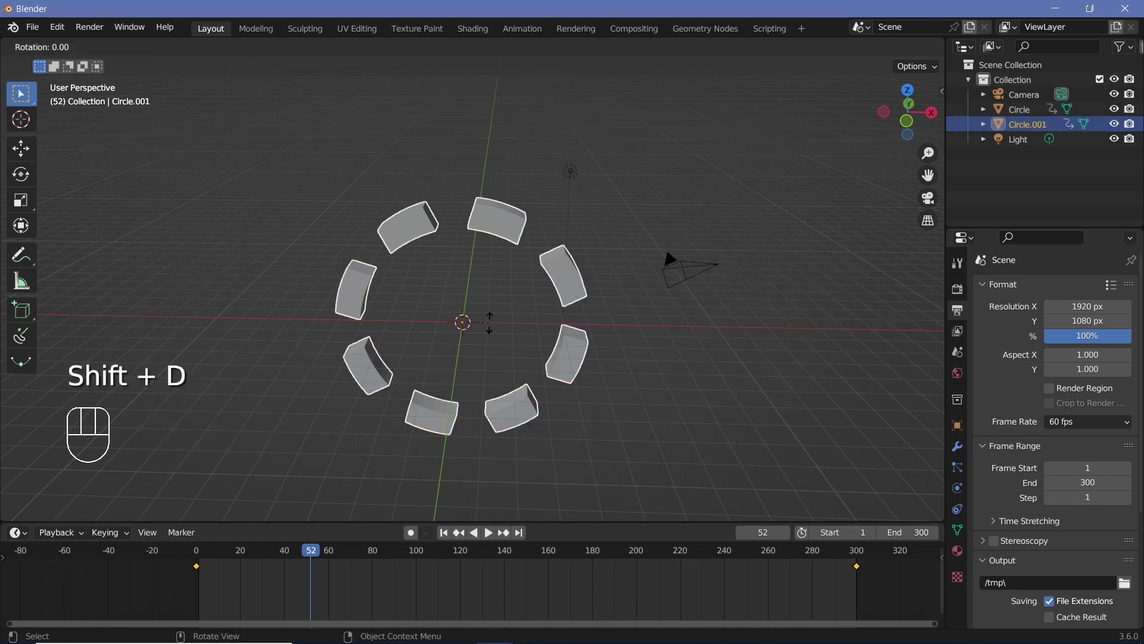
text(y90)
key(Return)
middle_drag(499, 316, 433, 225)
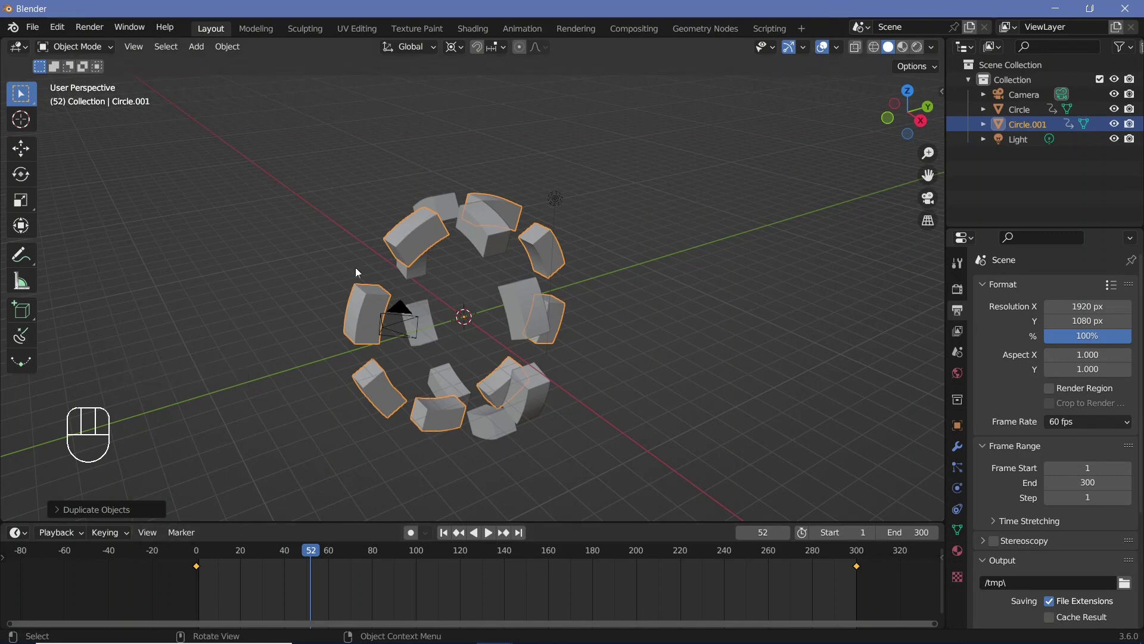
key(space)
key(space)
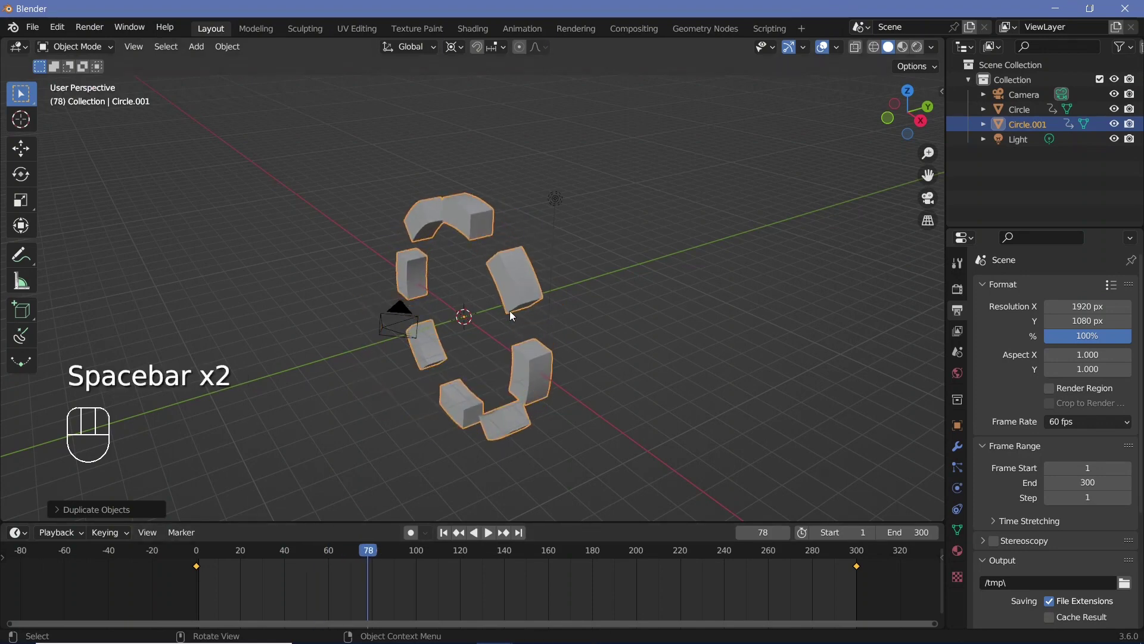
key(r)
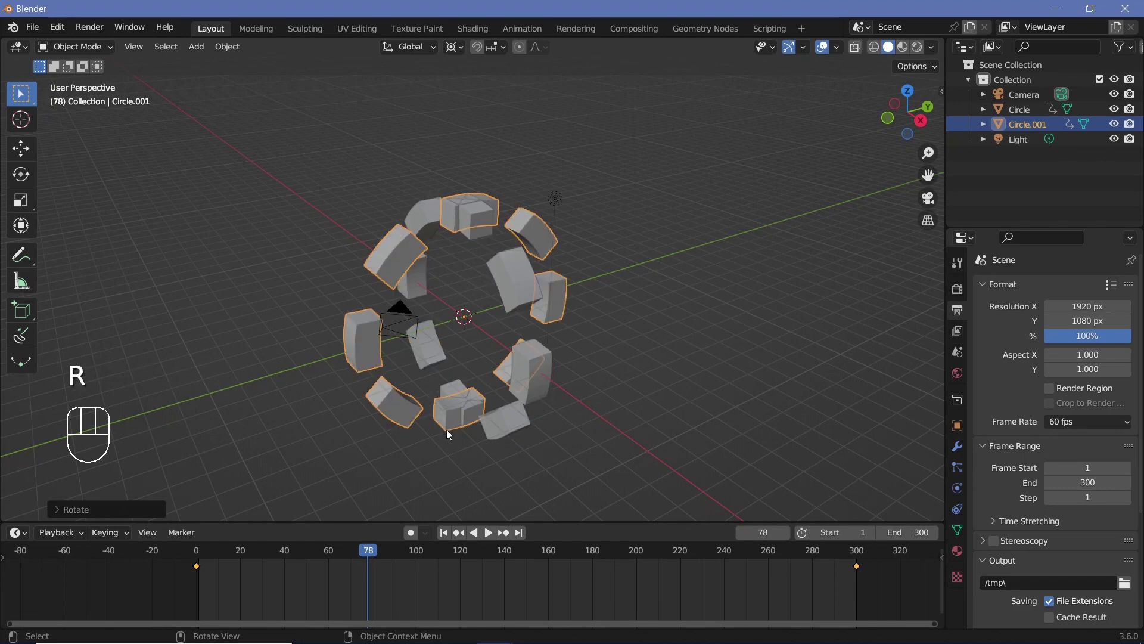
click(397, 411)
Delete Circle.001's Z Euler Rotation keyframes in the Dope Sheet
click(4, 557)
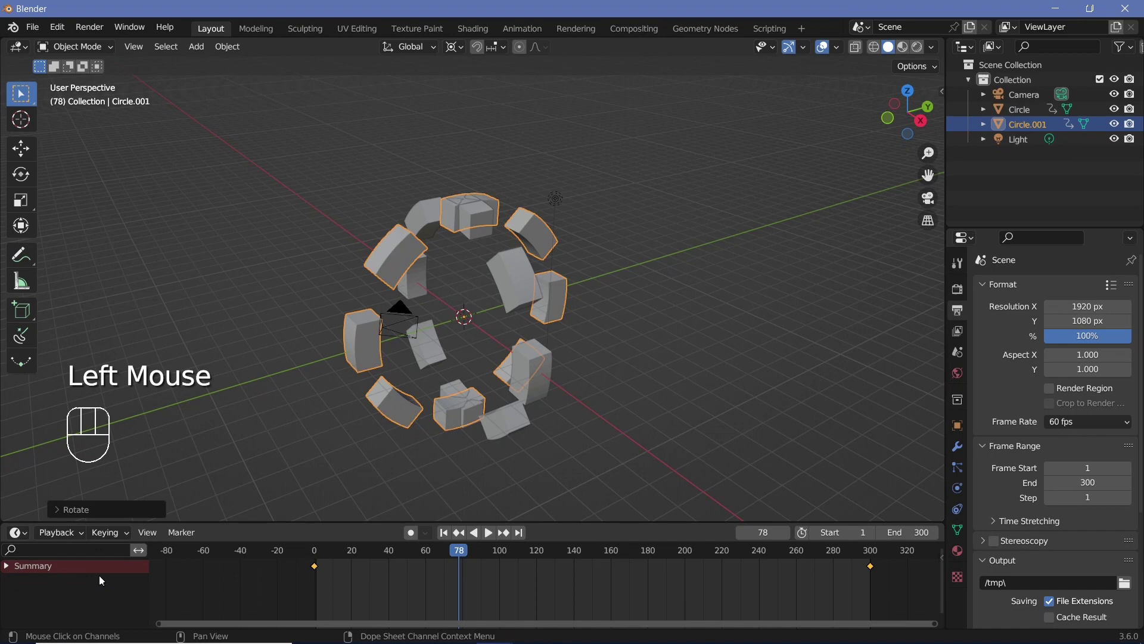
click(5, 565)
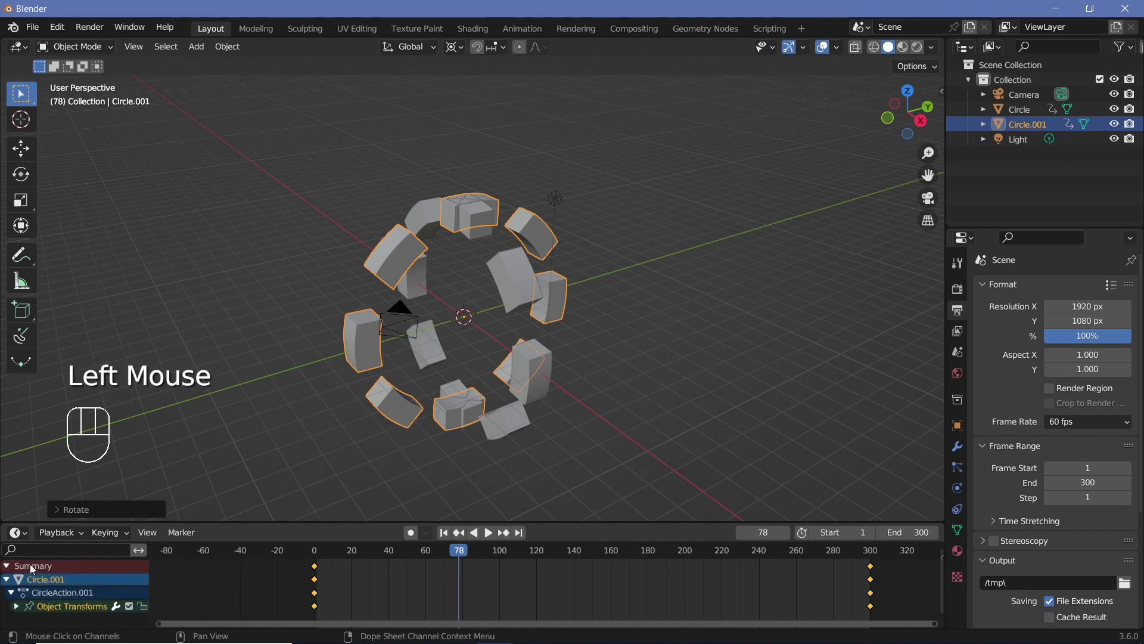
drag(143, 522, 143, 420)
click(17, 504)
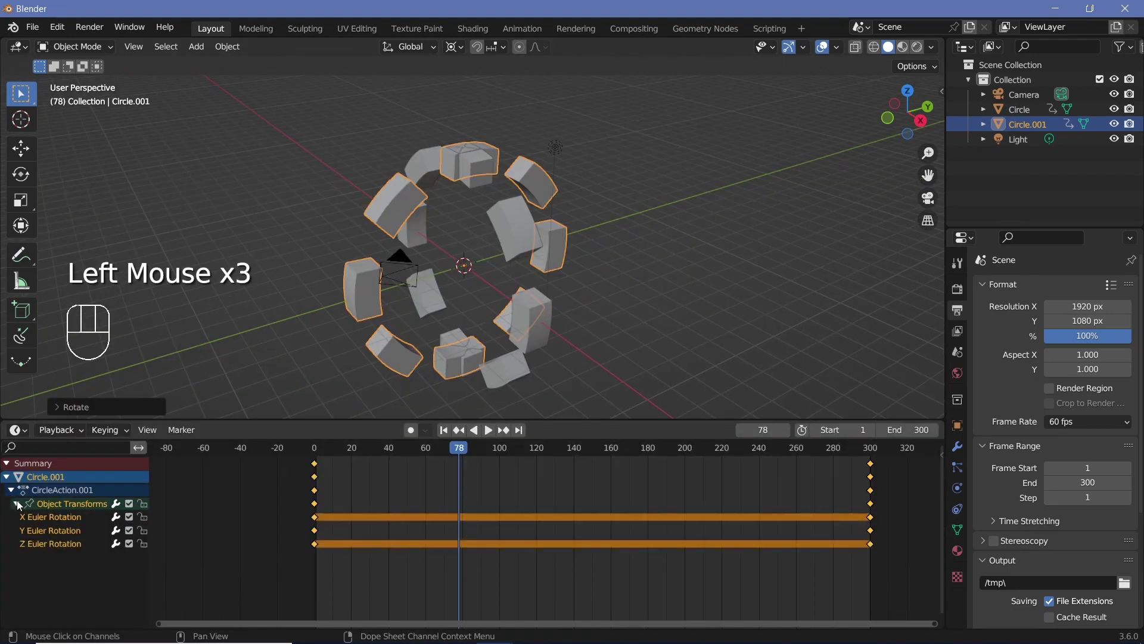
click(40, 543)
click(334, 544)
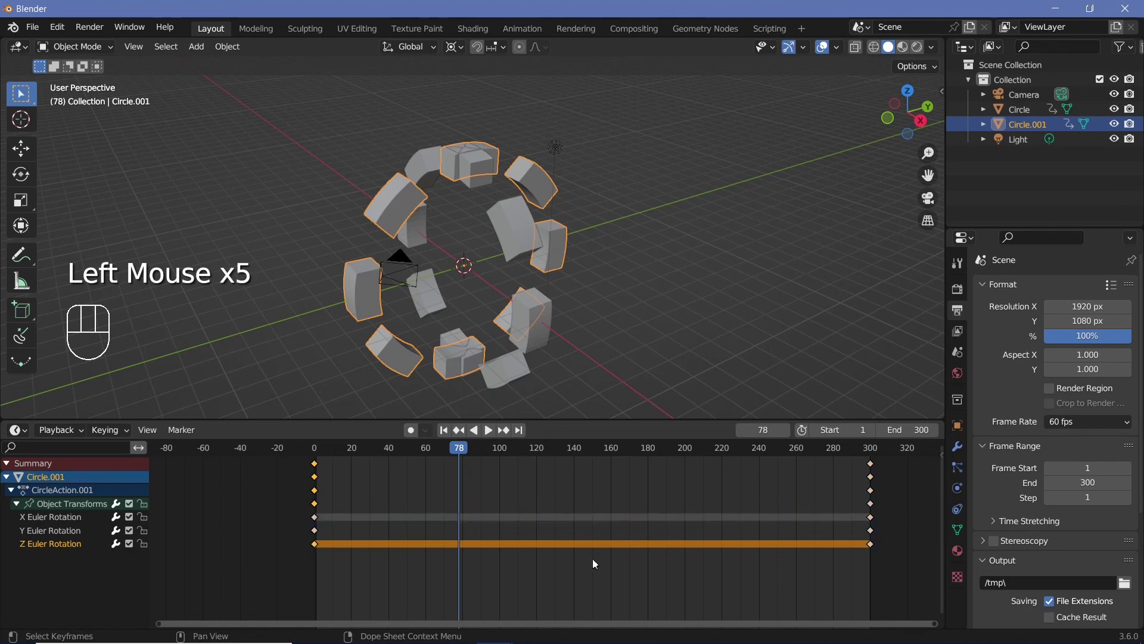
shift+click(635, 585)
key(x)
click(617, 587)
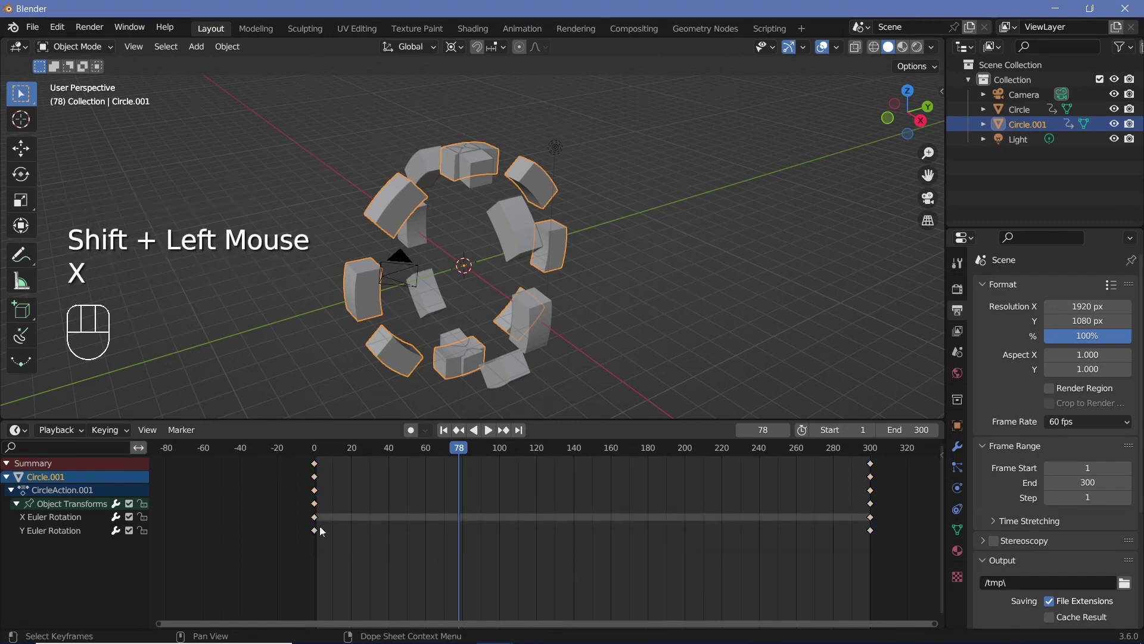
Play back the animation to preview the two crossed rings
key(space)
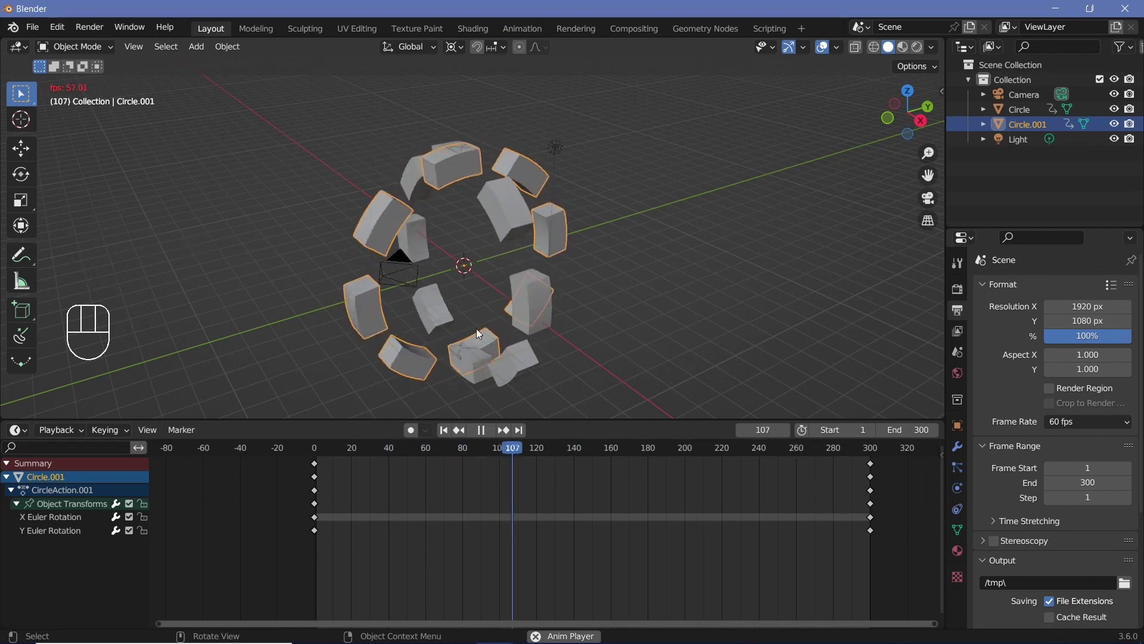
key(space)
middle_drag(477, 328, 511, 292)
Select the camera and clear its location and rotation to the origin
scroll(512, 292, down, 2)
scroll(511, 292, down, 1)
click(528, 199)
middle_drag(528, 198, 502, 310)
key(alt+g)
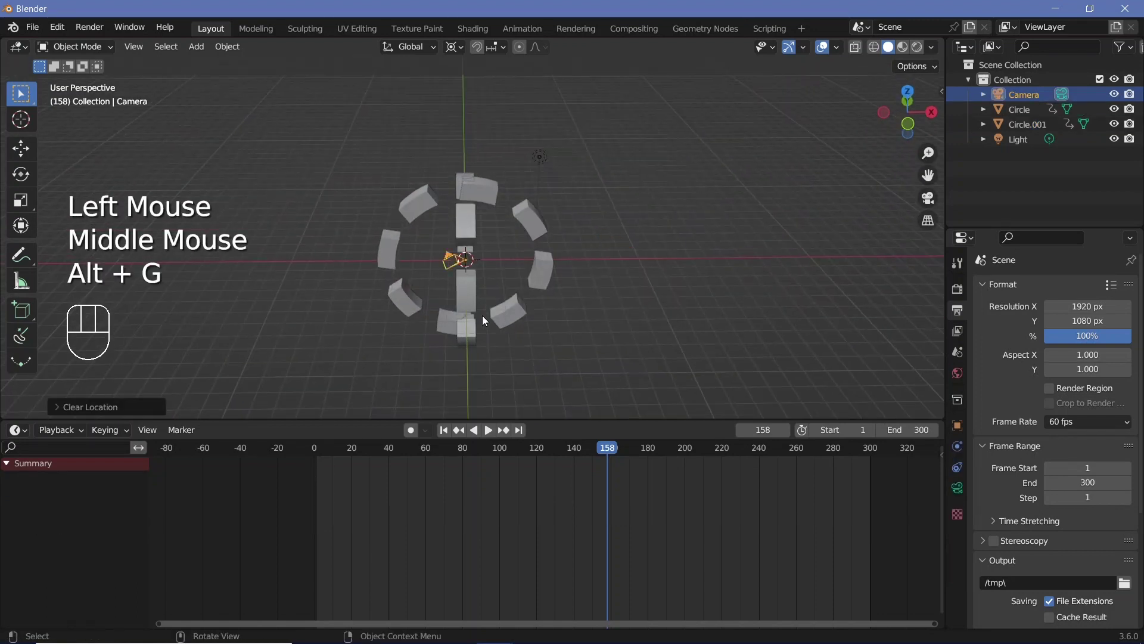
key(alt+r)
Rotate the camera 90° about X and 45° about Z
text(r)
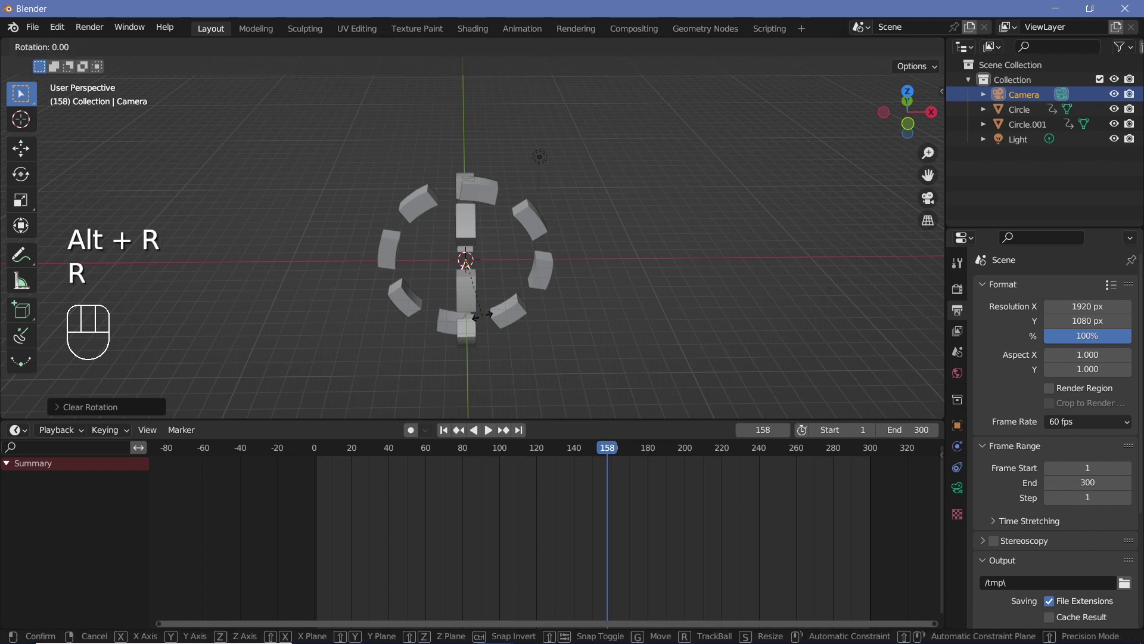
text(x90)
click(483, 317)
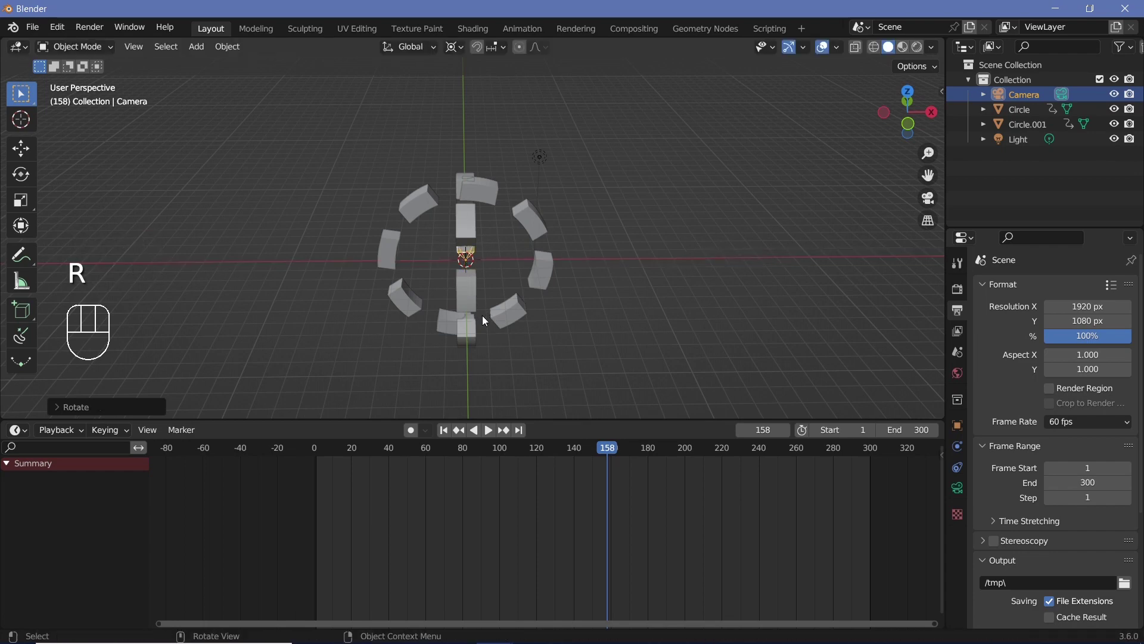
middle_drag(501, 301, 446, 299)
text(r)
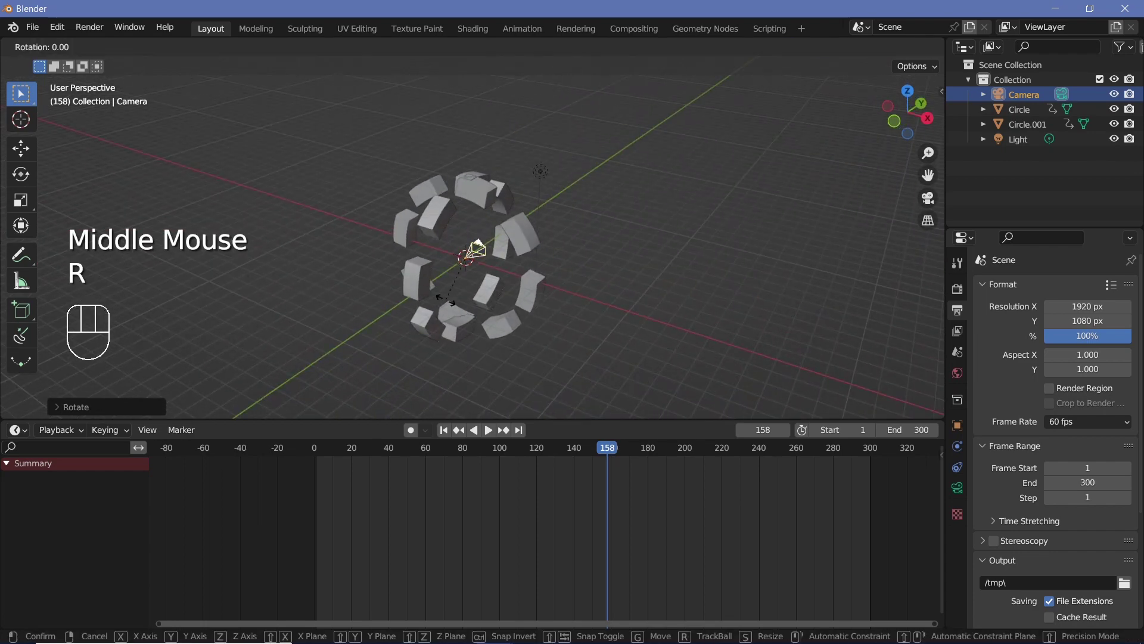
text(z45)
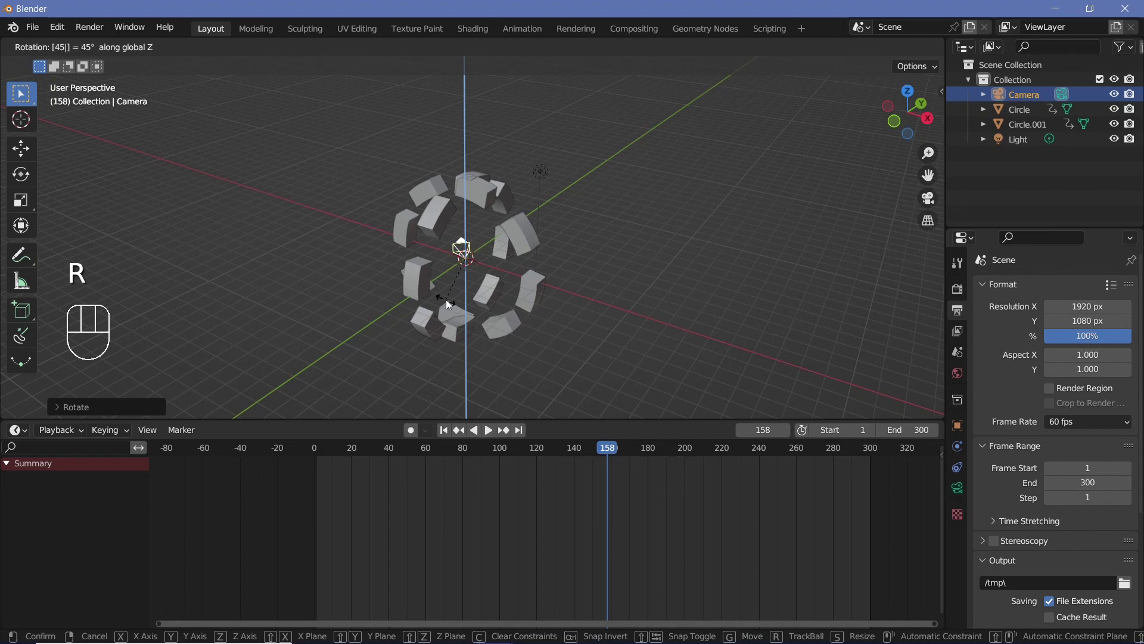
key(Return)
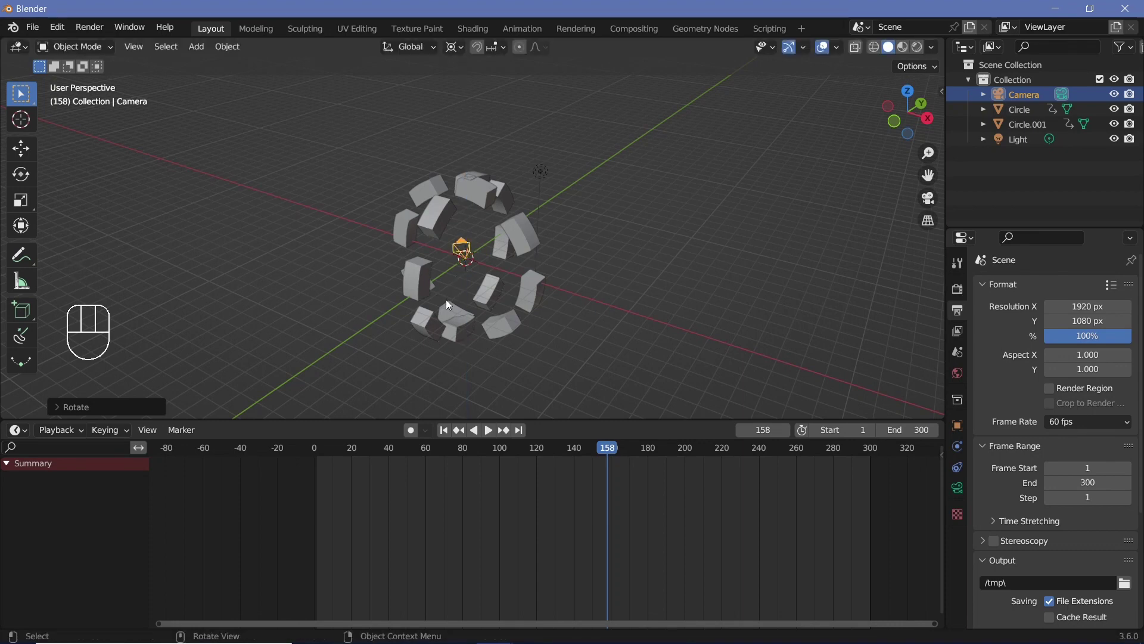
Make the camera orthographic with scale 19.614 and preview through it
click(956, 490)
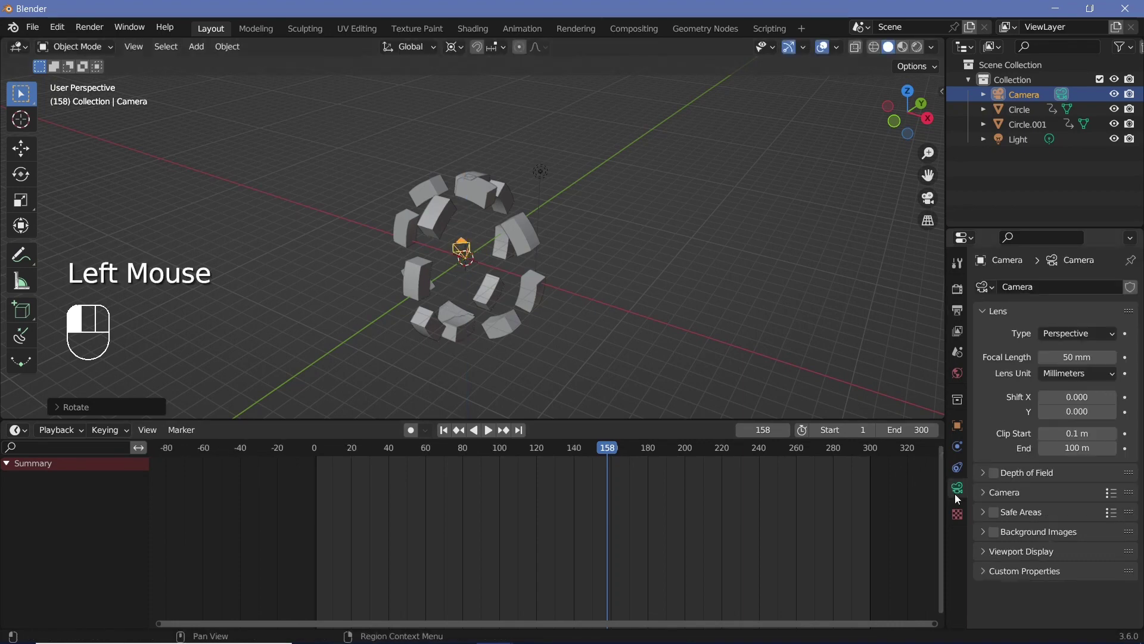
click(1056, 332)
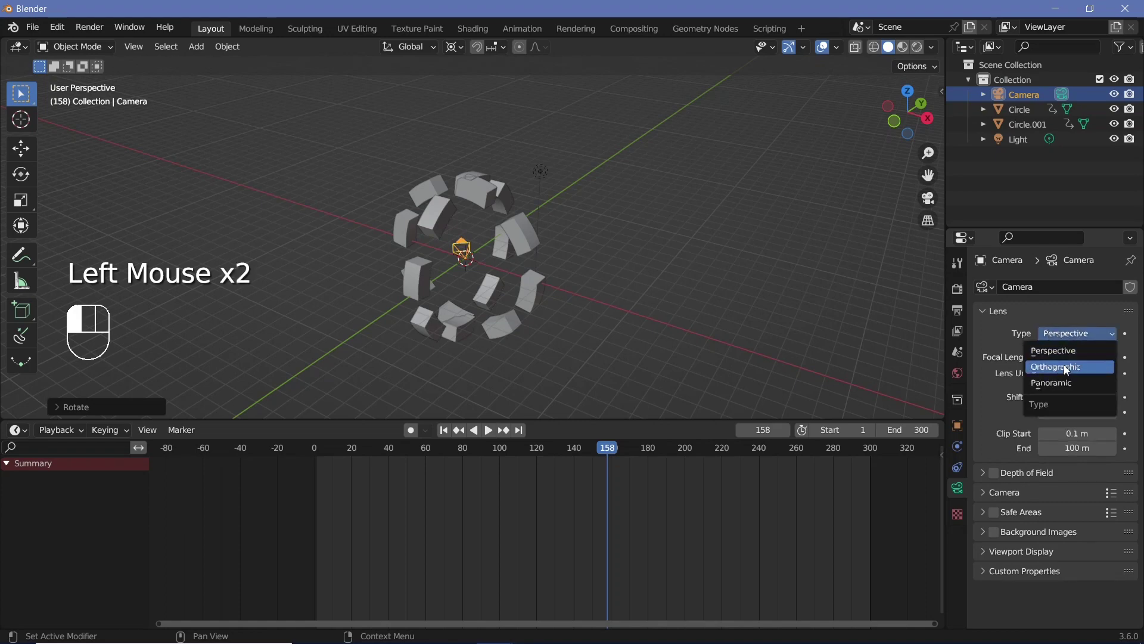
click(1063, 365)
key(KP_0)
mouse_move(1077, 357)
mouse_down()
mouse_move(1037, 356)
mouse_move(1080, 357)
mouse_up()
drag(1079, 356, 1070, 356)
key(space)
key(space)
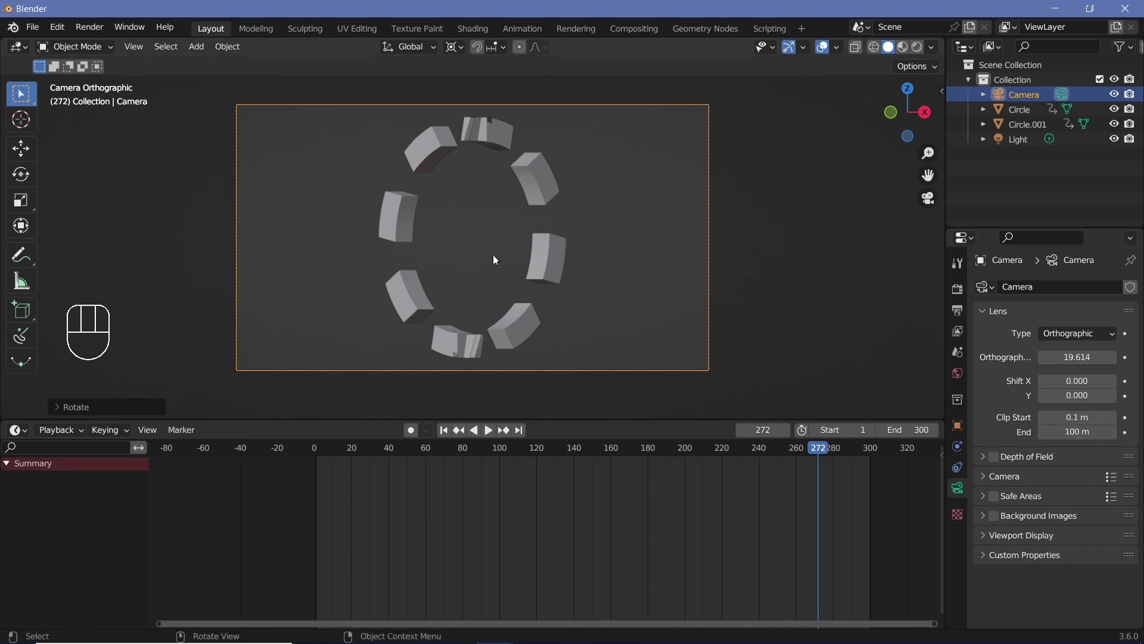
key(KP_0)
middle_drag(491, 256, 458, 348)
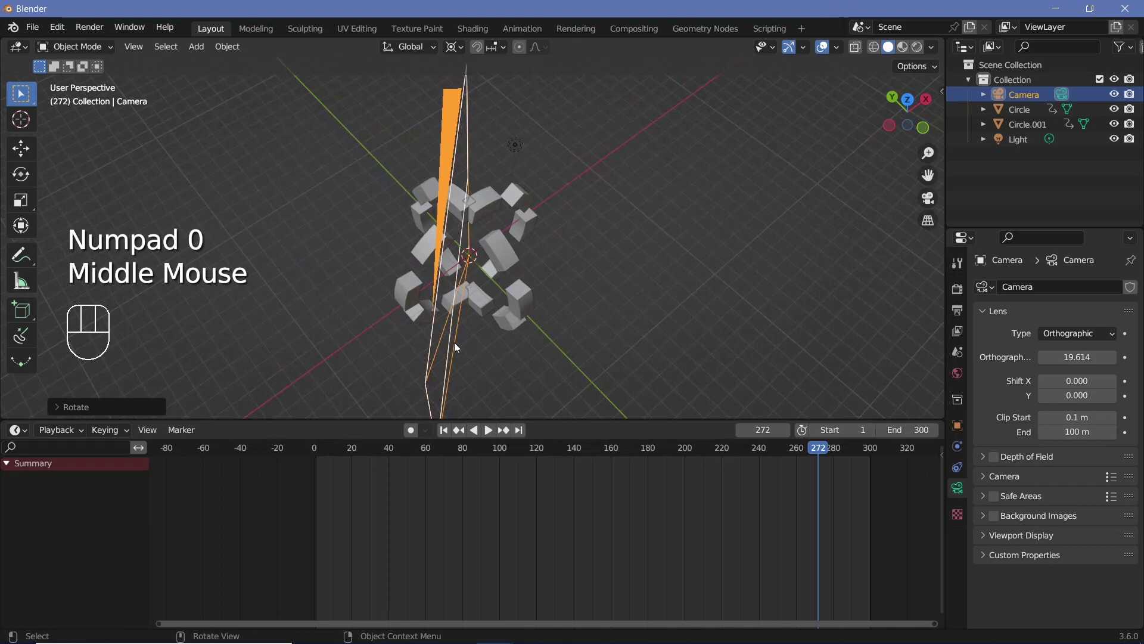
key(KP_0)
key(g)
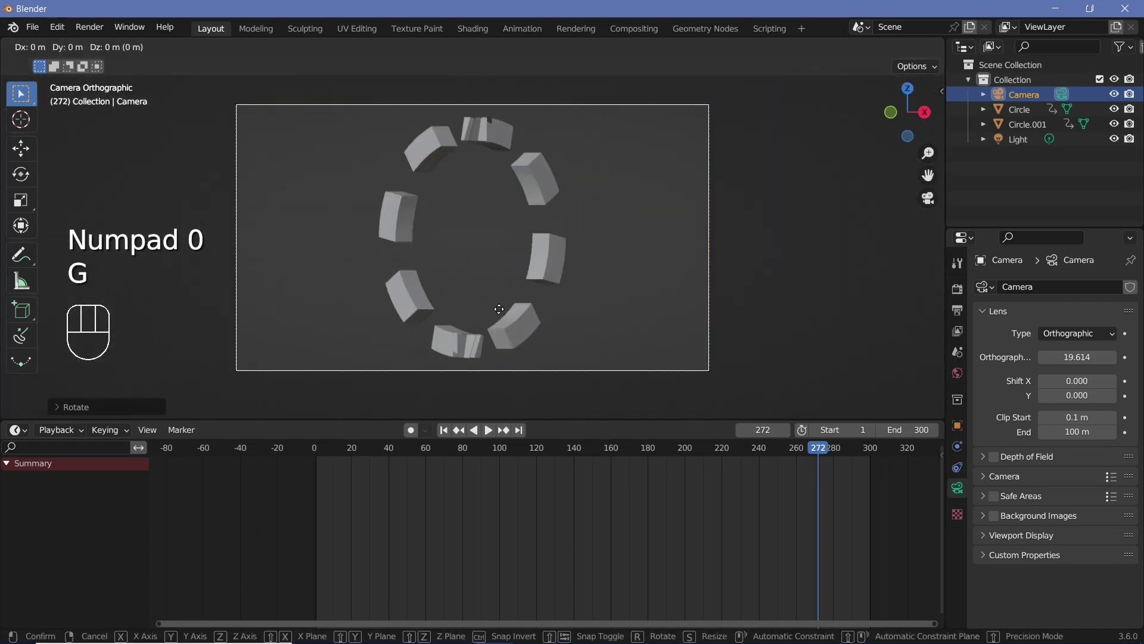
mouse_move(502, 346)
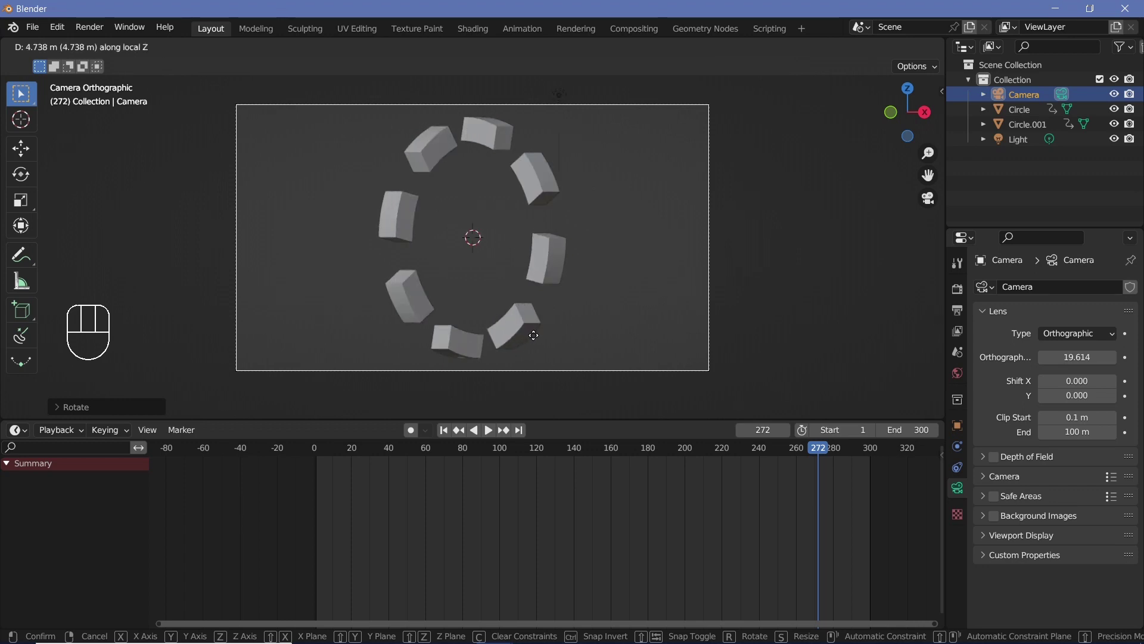
click(532, 341)
key(space)
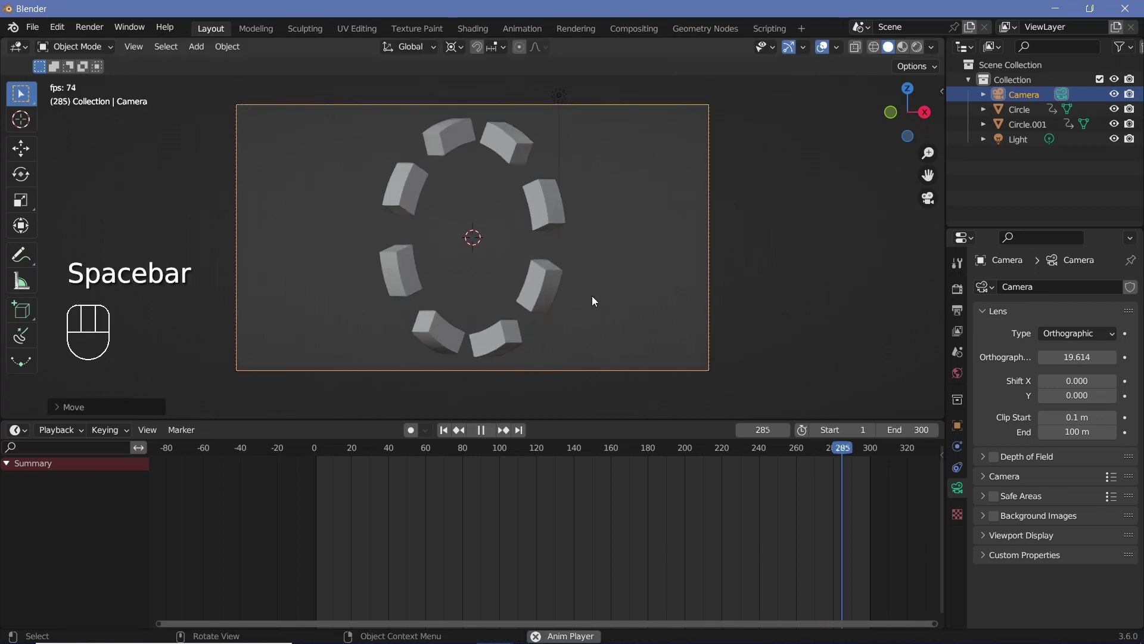
key(space)
key(KP_0)
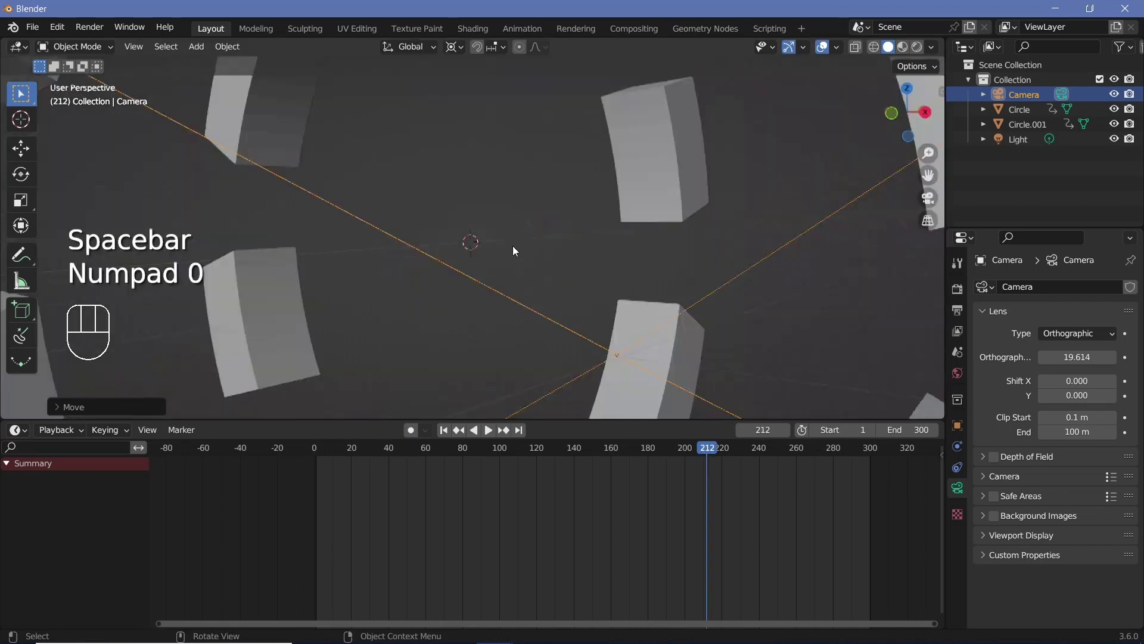
scroll(512, 246, down, 2)
middle_drag(512, 246, 536, 255)
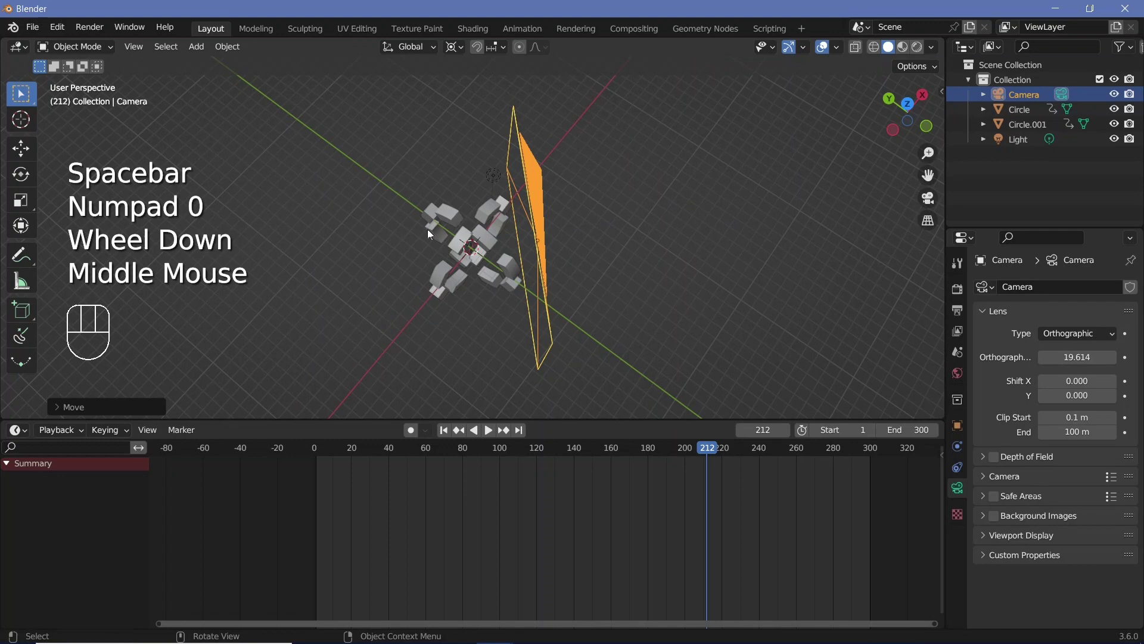
key(KP_0)
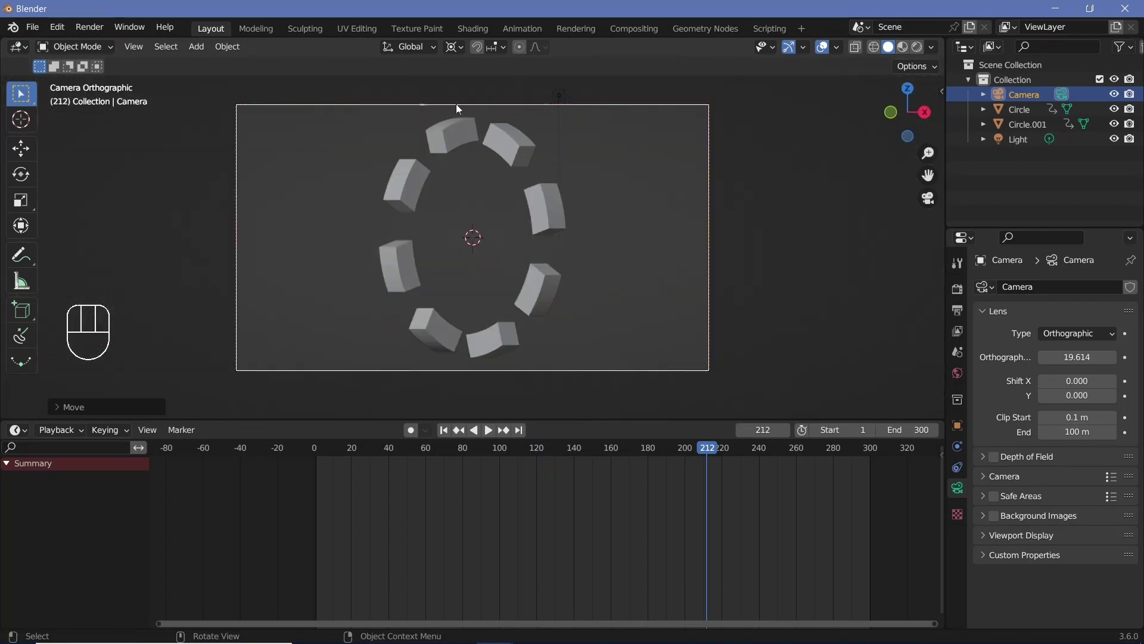
key(shift+Left)
key(space)
key(space)
key(space)
key(space)
key(space)
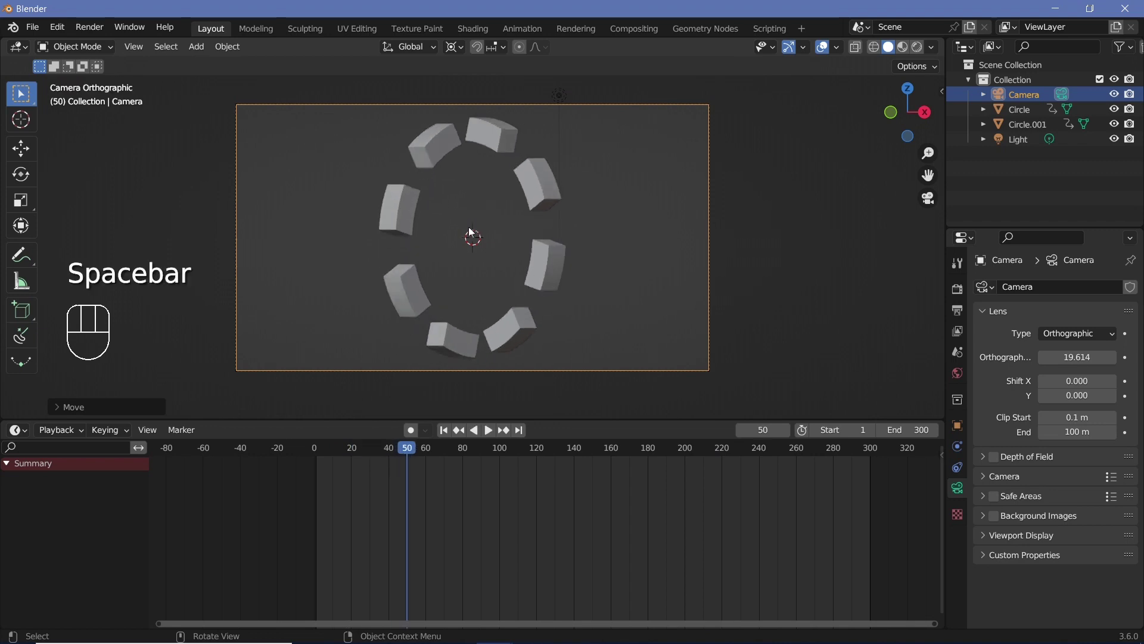
key(space)
key(space)
key(space)
key(space)
key(space)
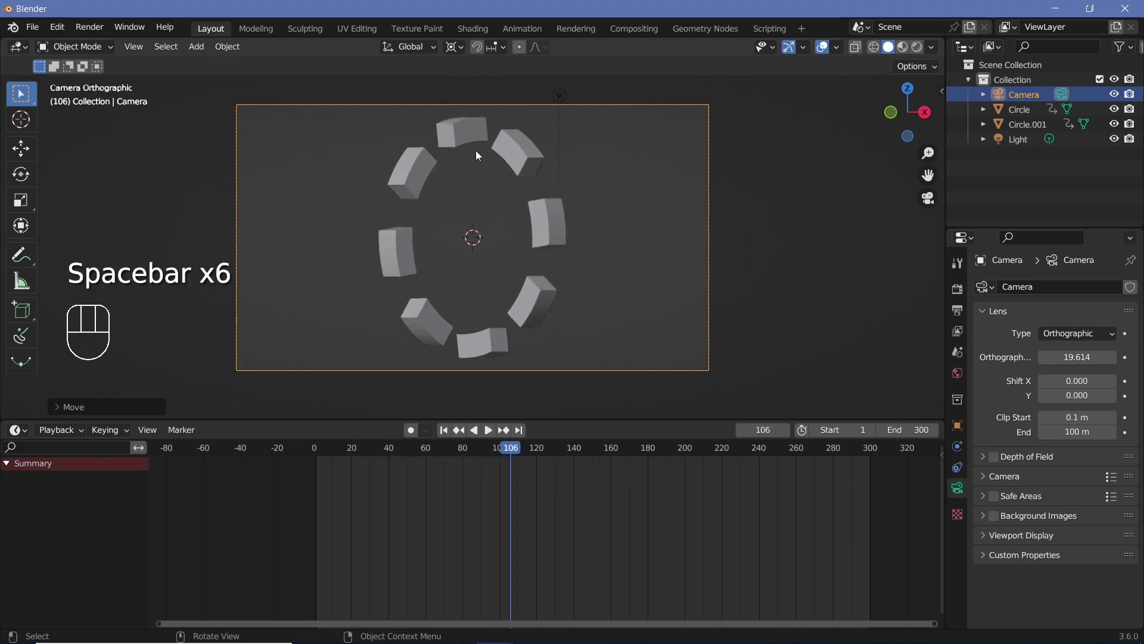
key(space)
key(space)
key(space)
key(space)
key(space)
key(space)
key(space)
key(space)
key(space)
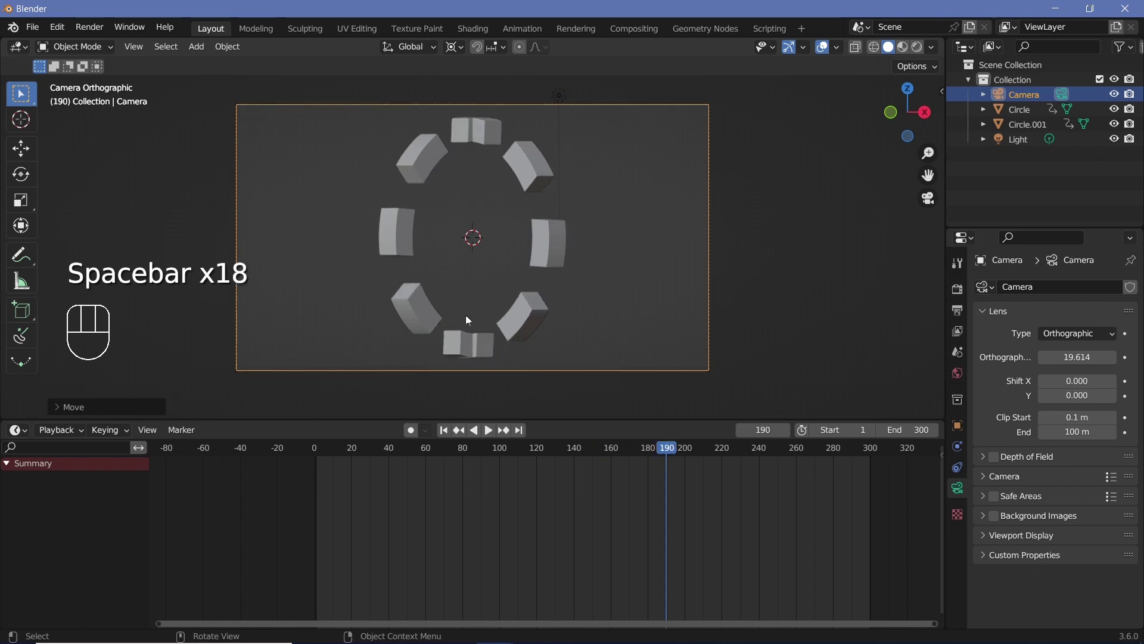
key(space)
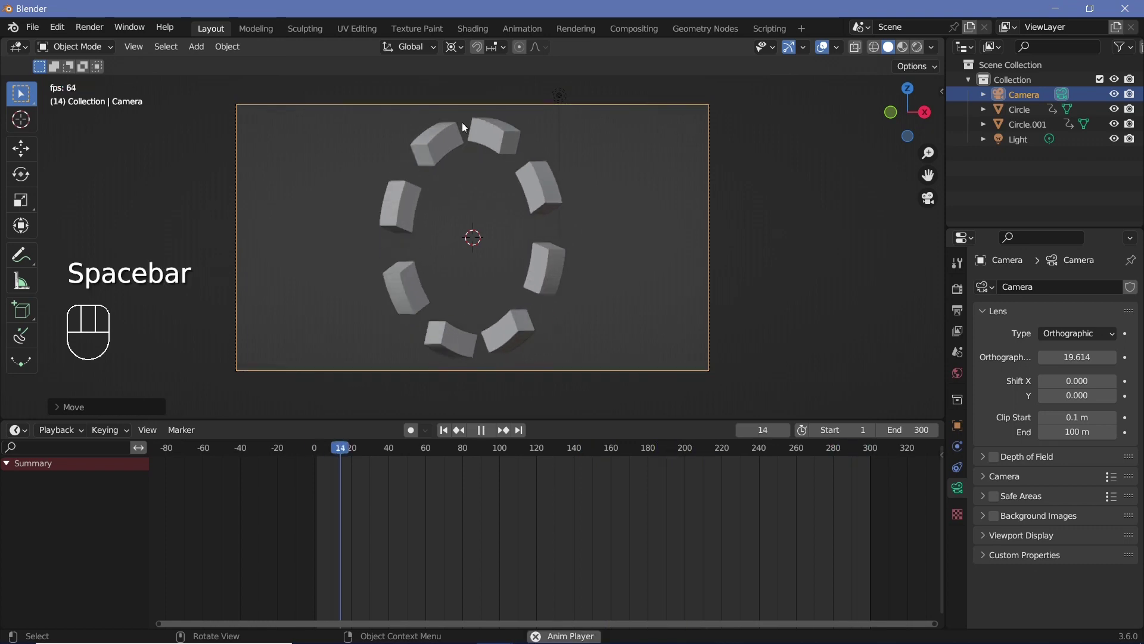
key(space)
key(space)
key(space)
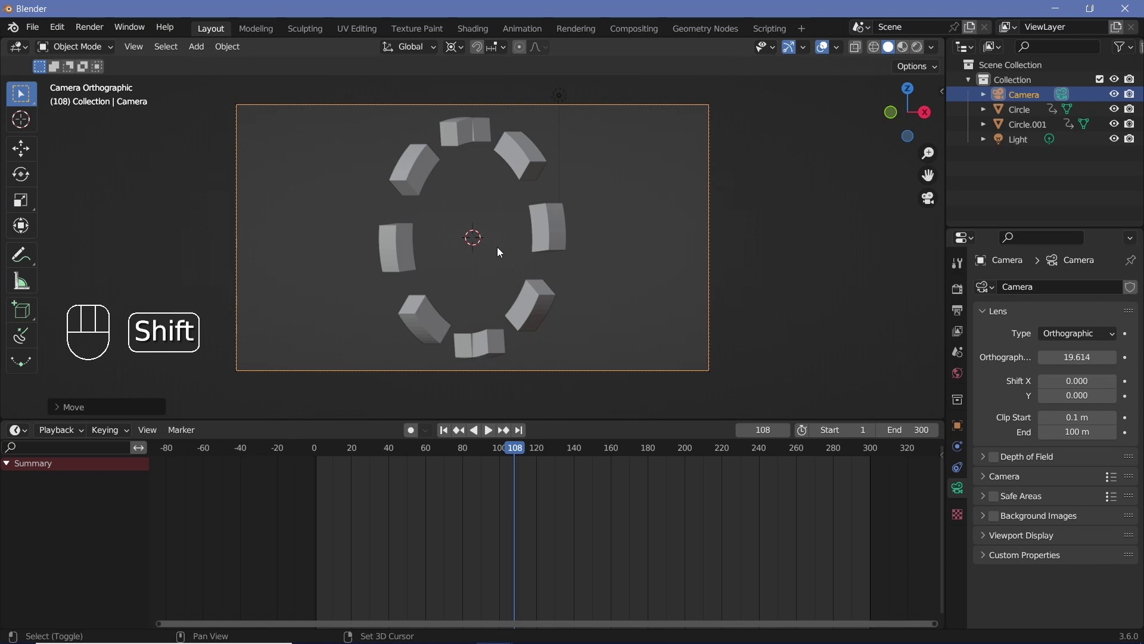
Add a cube below the ring centre, set its origin to the 3D cursor, and scale it up over the lower rings
key(shift+a)
mouse_move(497, 247)
click(554, 262)
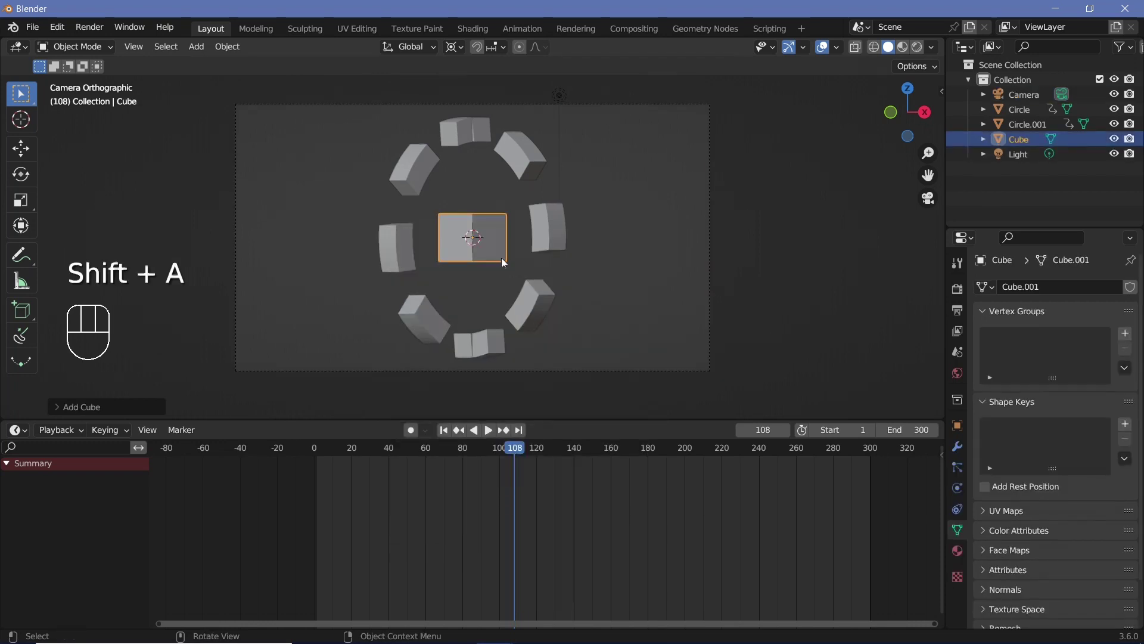
key(g)
ctrl+click(491, 259)
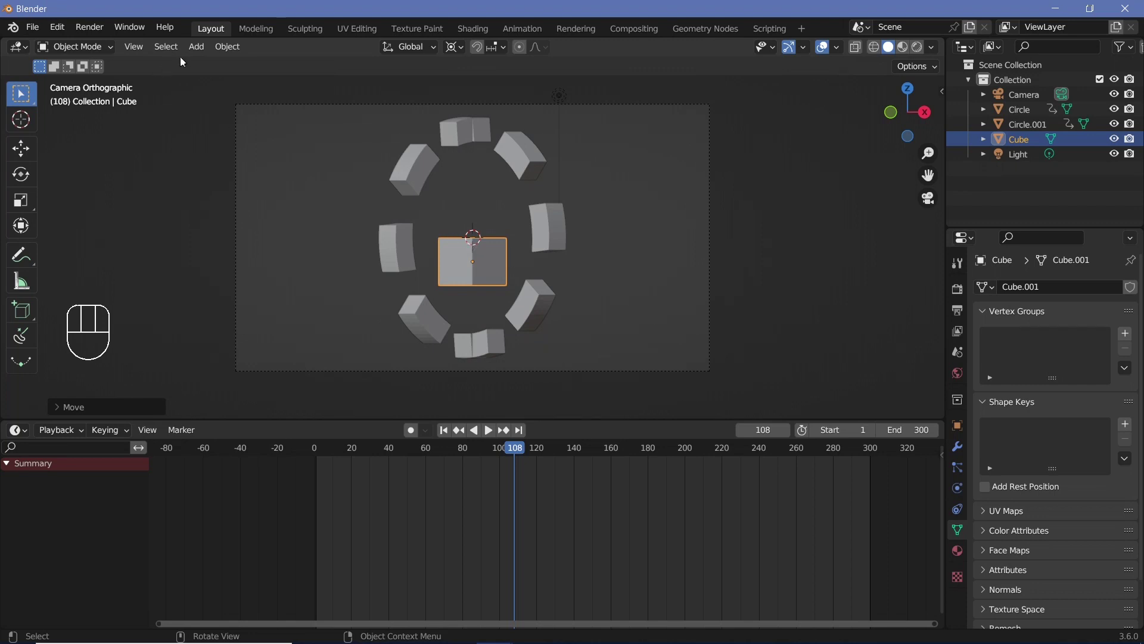
click(227, 47)
mouse_move(260, 79)
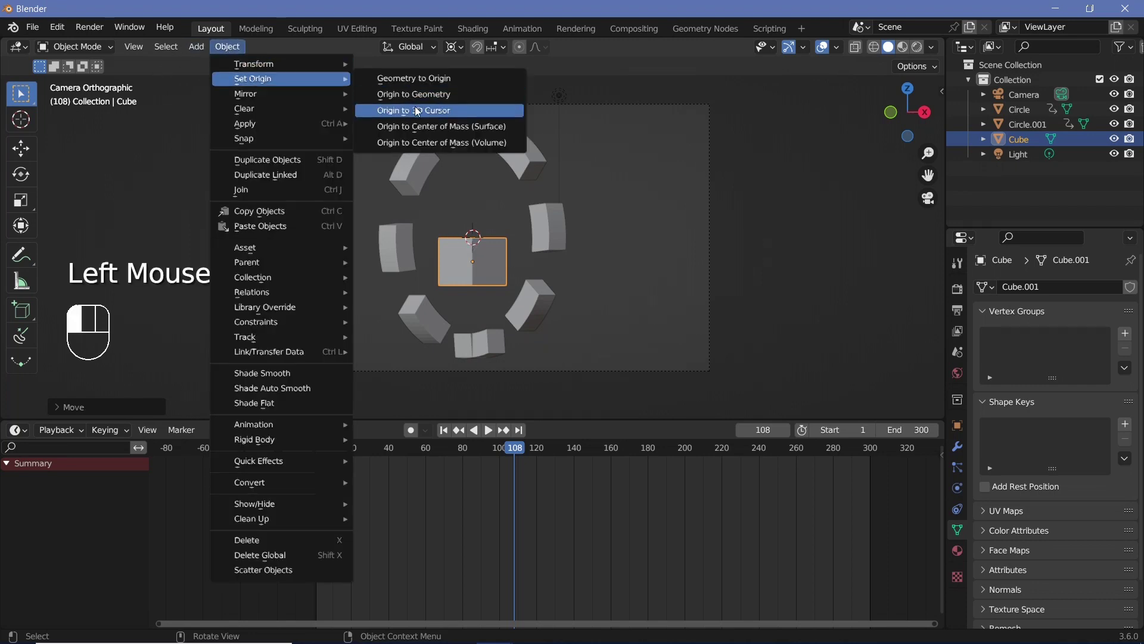
click(419, 111)
key(s)
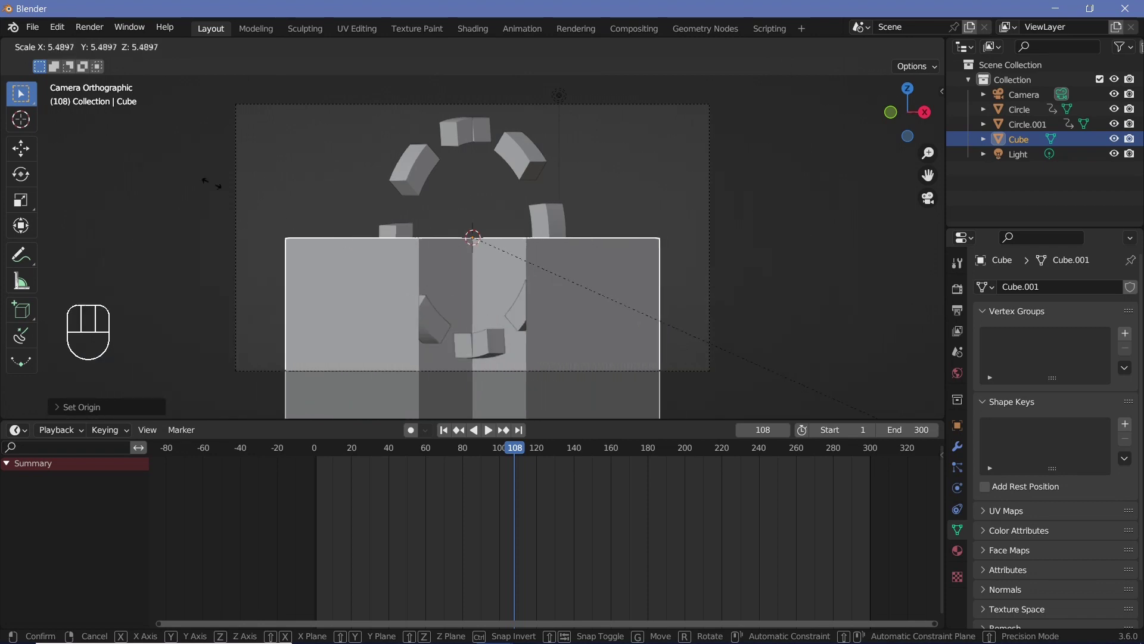
click(362, 260)
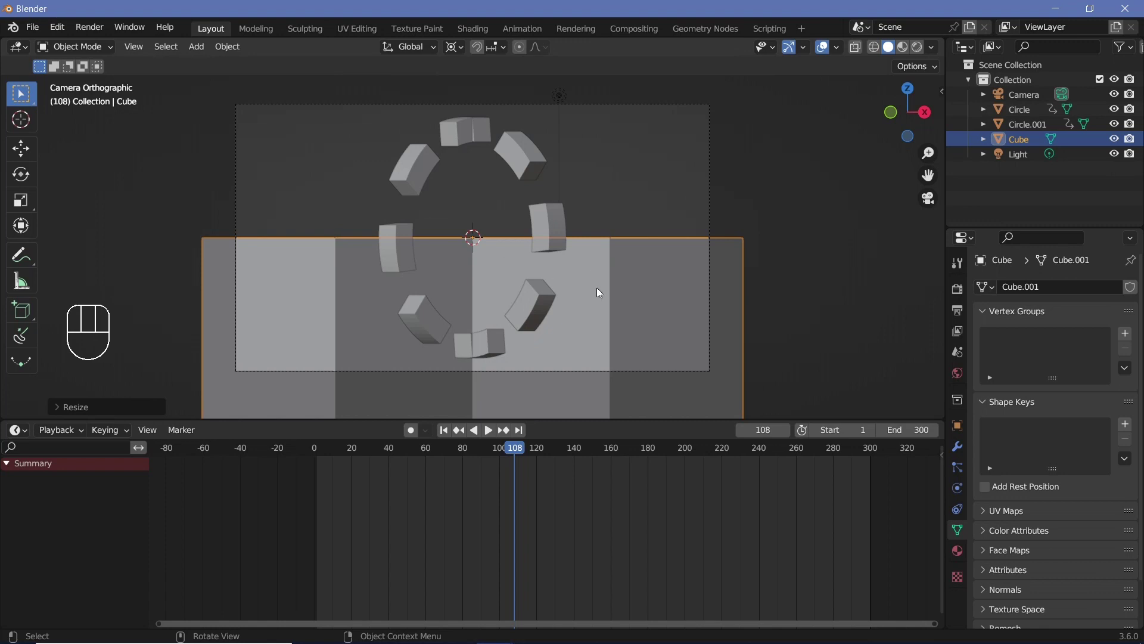
Move the camera 9.106 m along its Z axis
click(711, 193)
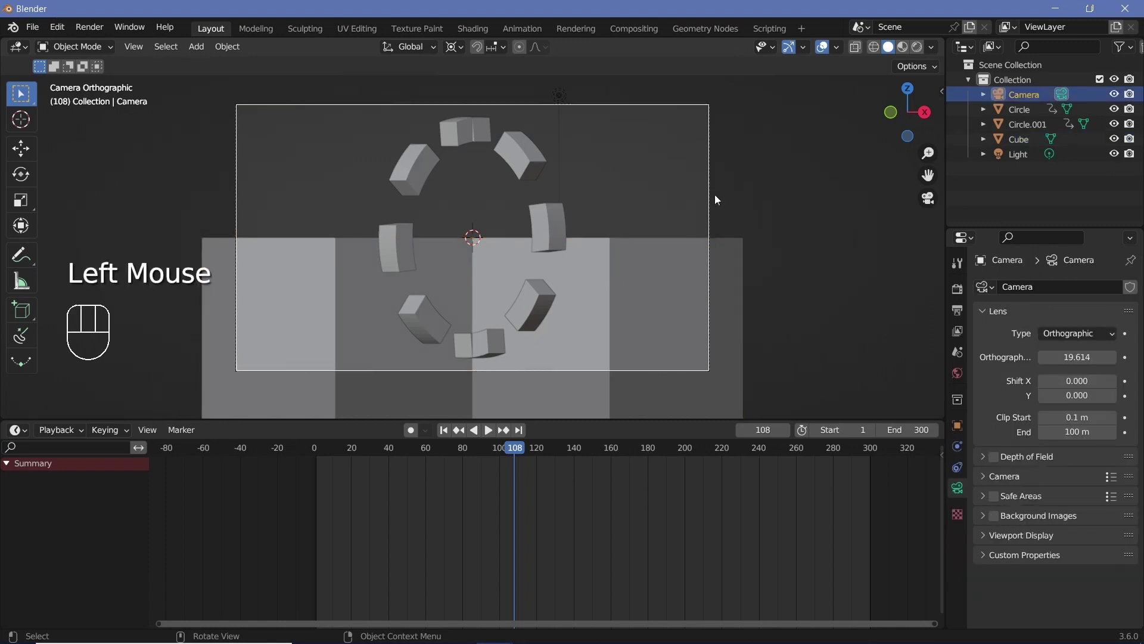
key(g)
key(z)
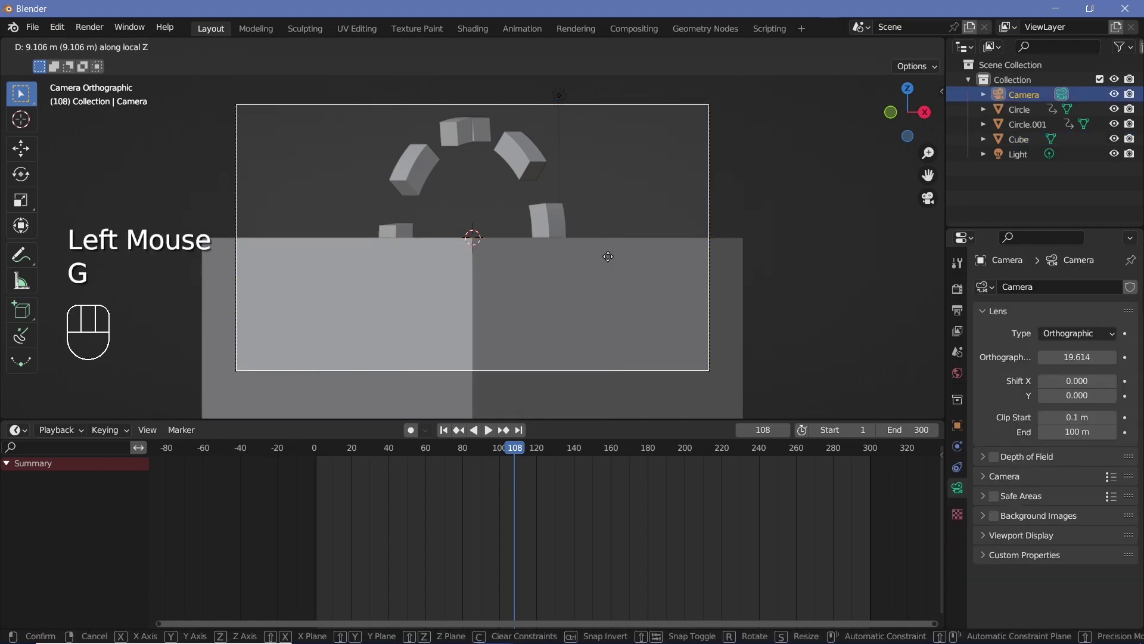
click(388, 213)
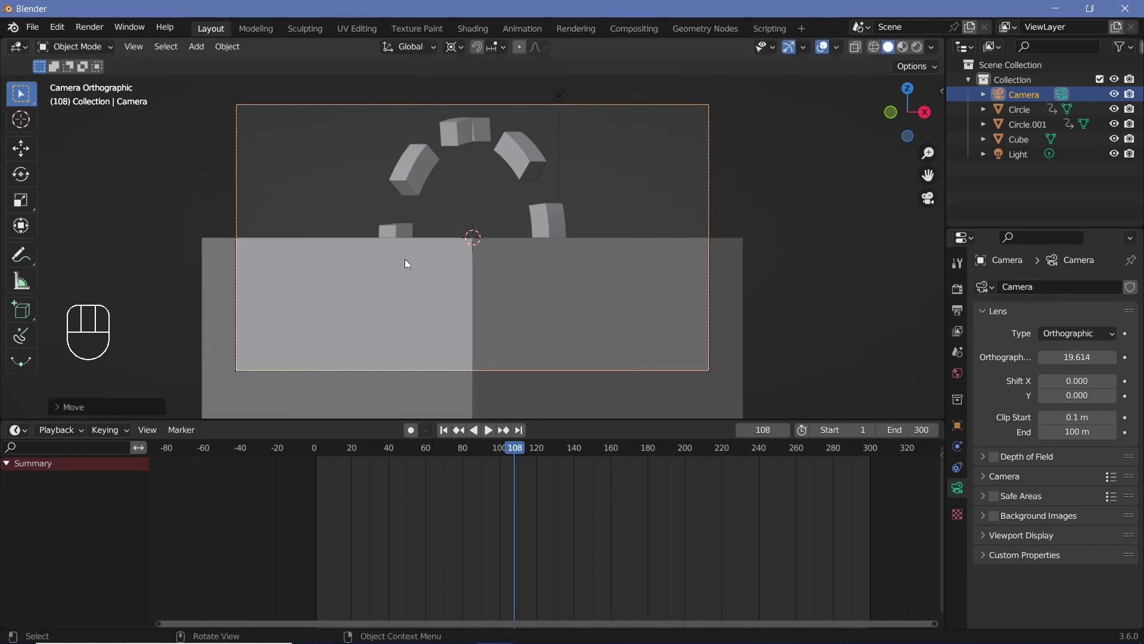
Add a Boolean Difference modifier to Circle with the Cube as cutter
click(540, 222)
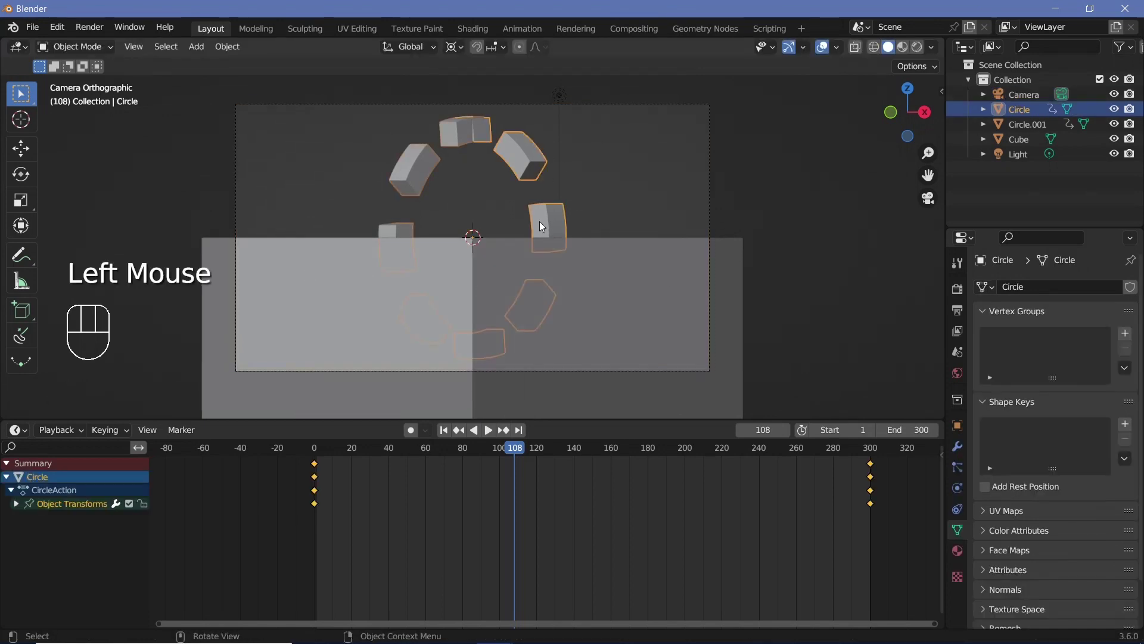
click(958, 446)
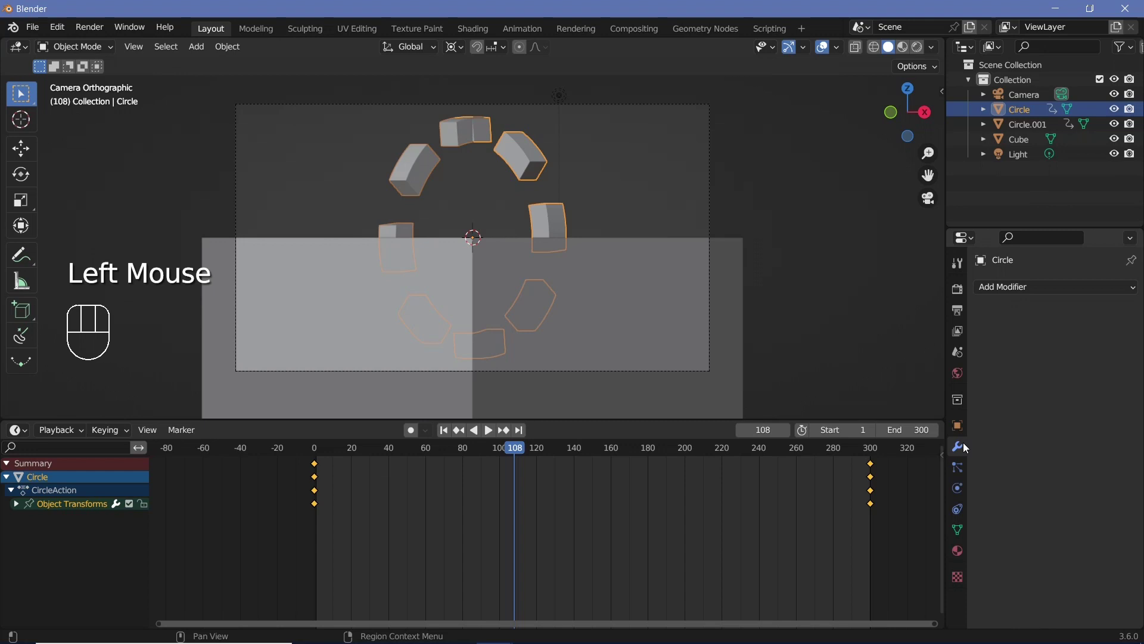
click(1033, 287)
click(835, 361)
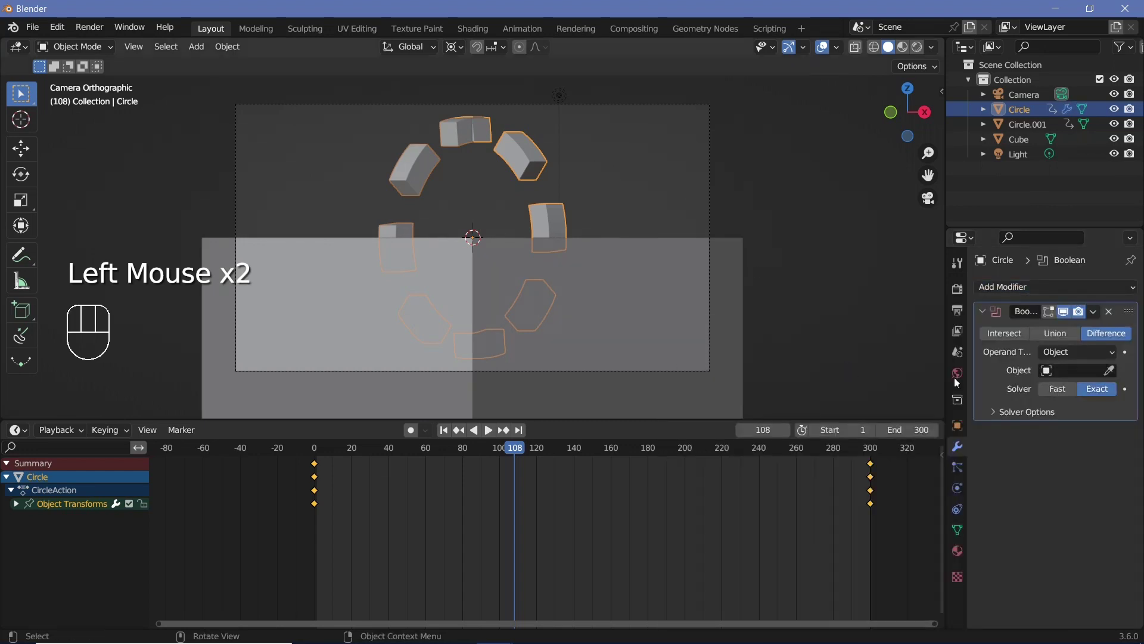
click(1108, 379)
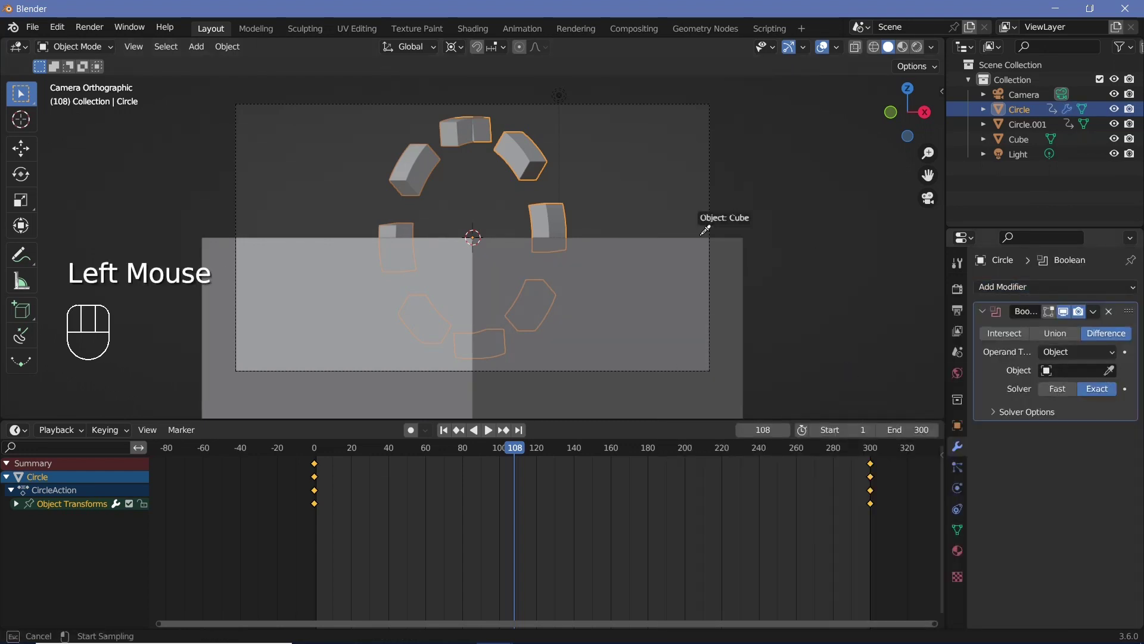
click(672, 245)
Add a Boolean Intersect modifier to Circle.001 using the Cube as its object
click(1020, 126)
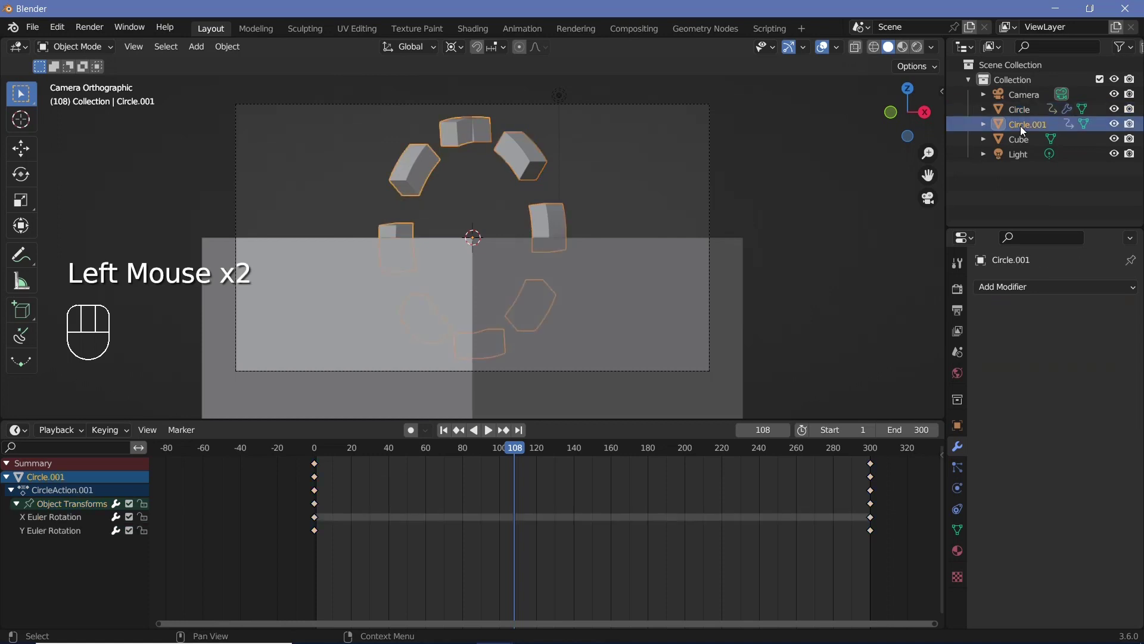
click(1002, 286)
click(828, 360)
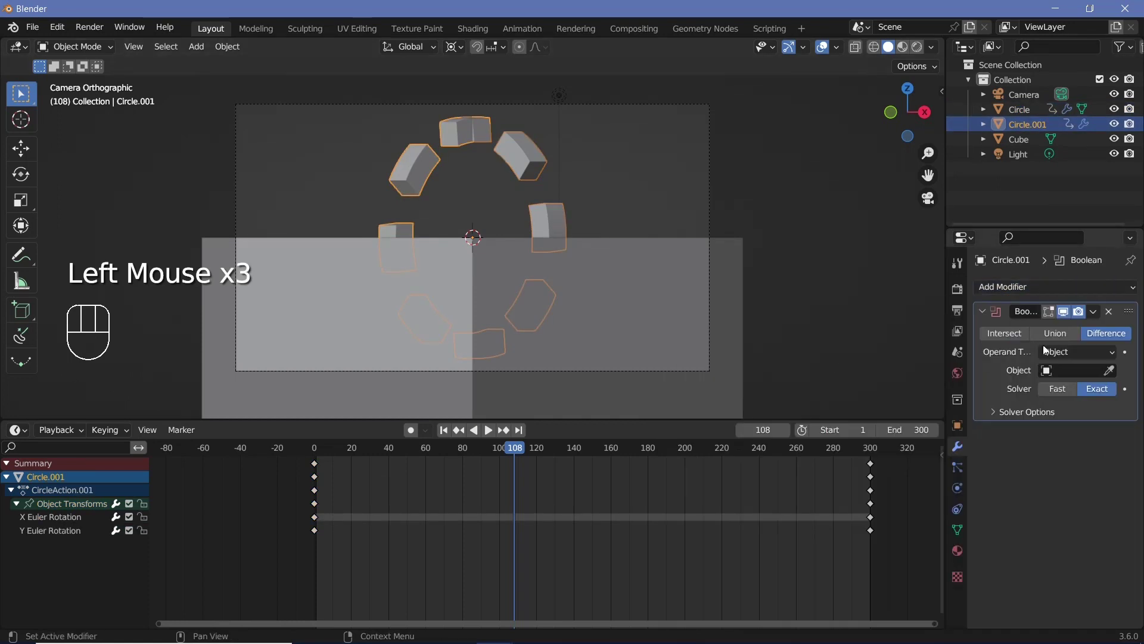
click(998, 338)
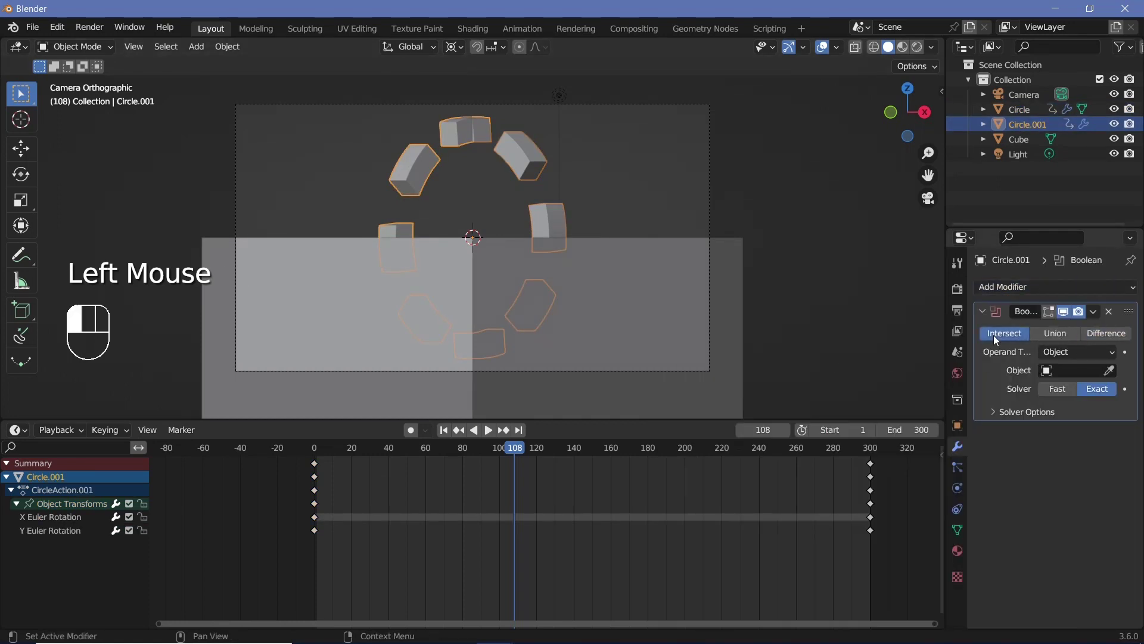
click(1110, 371)
click(680, 252)
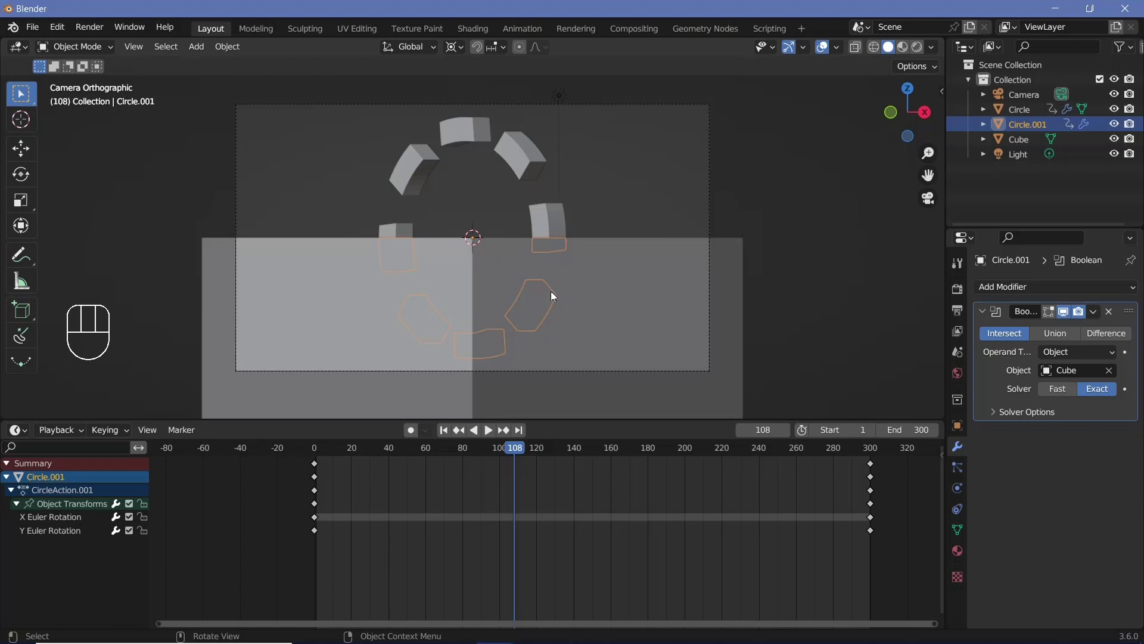
Switch both rings' Boolean solvers to Fast and play the animation to check the cut
click(521, 166)
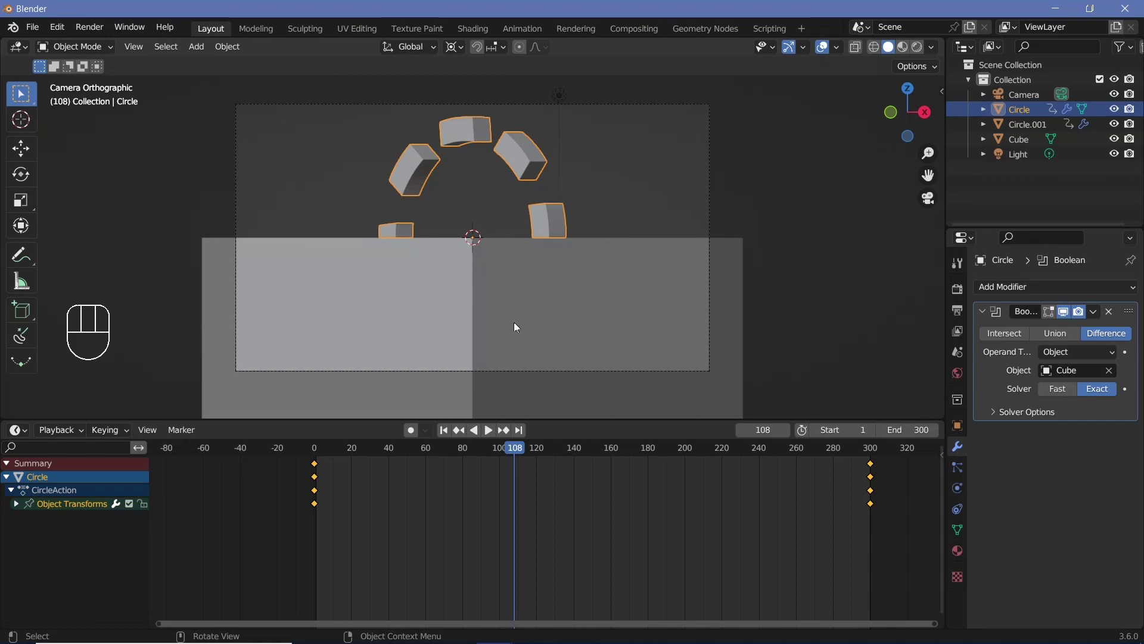
click(1058, 388)
click(1031, 125)
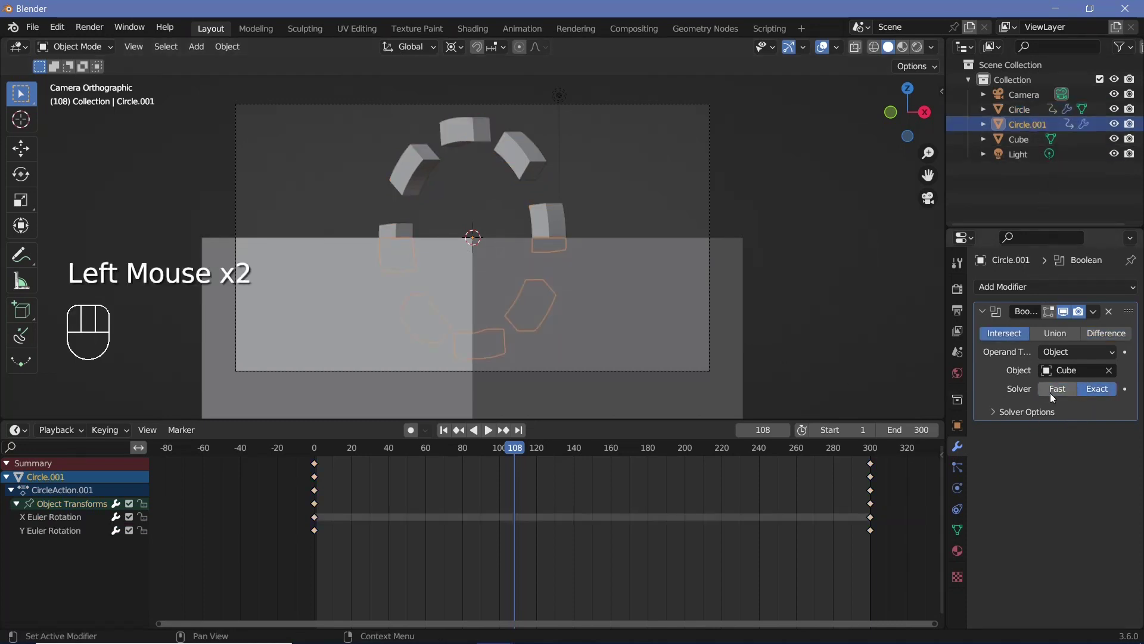
click(1050, 391)
key(space)
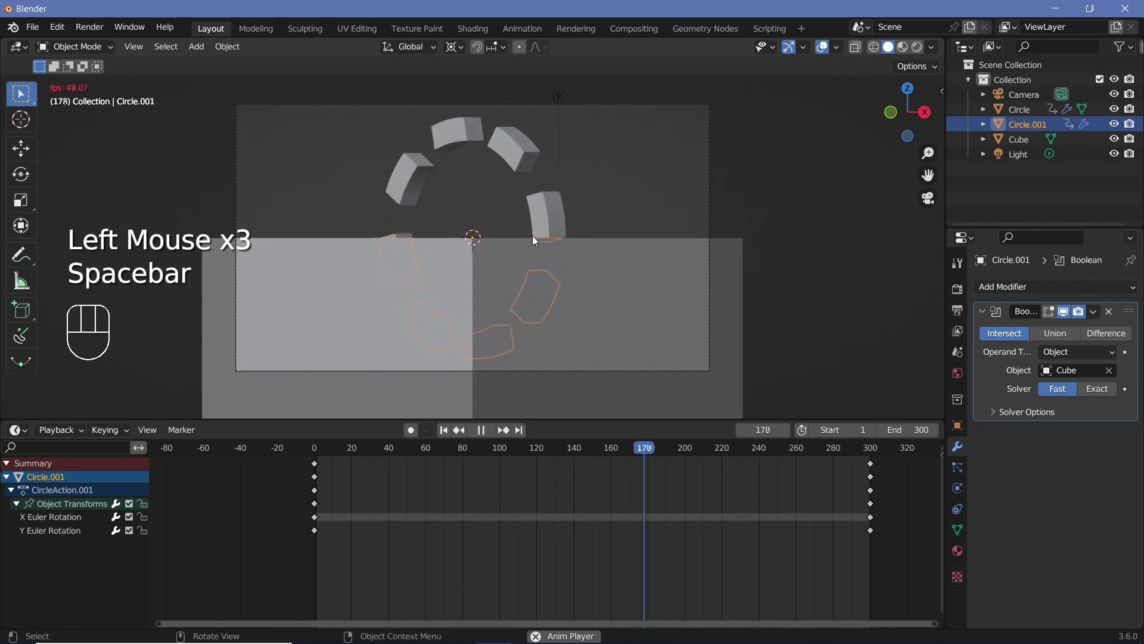
key(space)
click(489, 303)
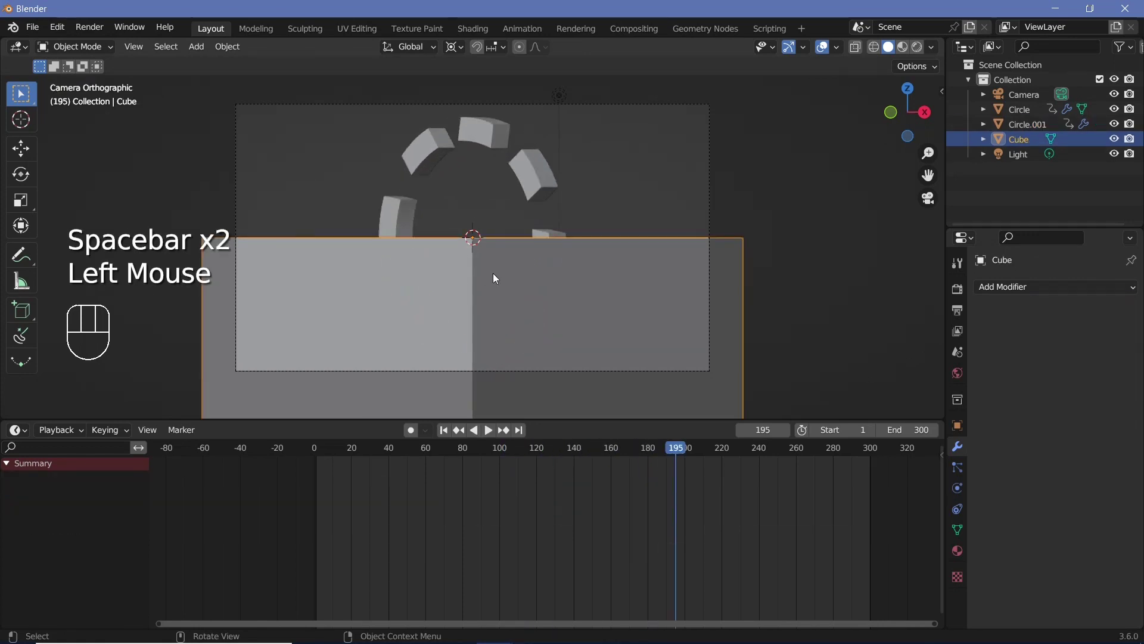
Exclude the Cube from renders and set its Display As to Wire
click(957, 425)
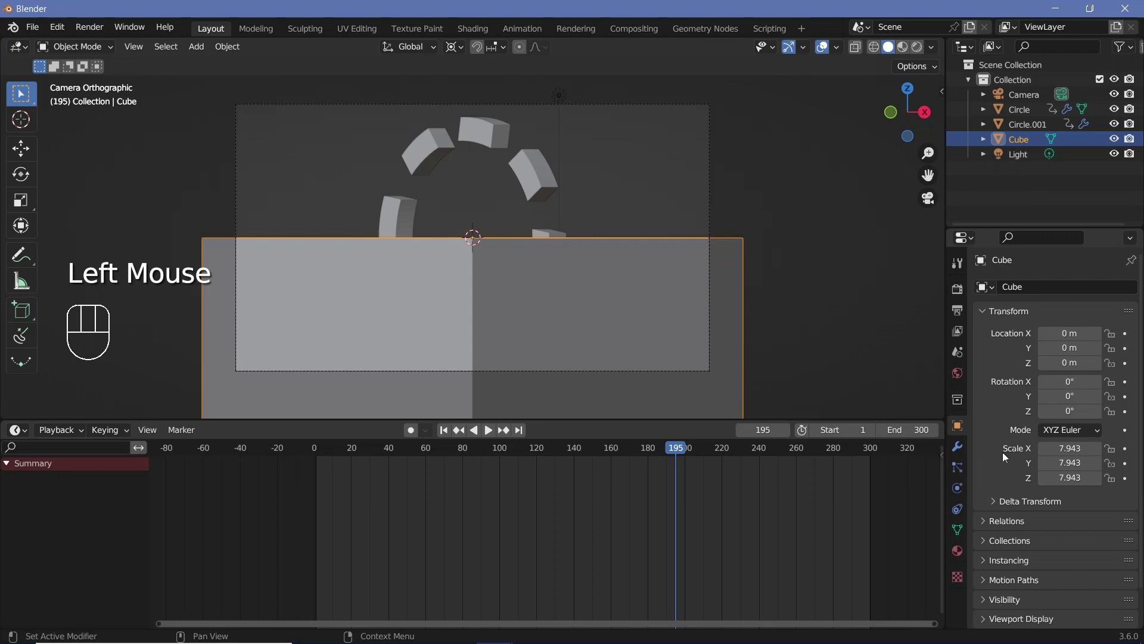
click(992, 599)
scroll(993, 562, down, 3)
click(1043, 529)
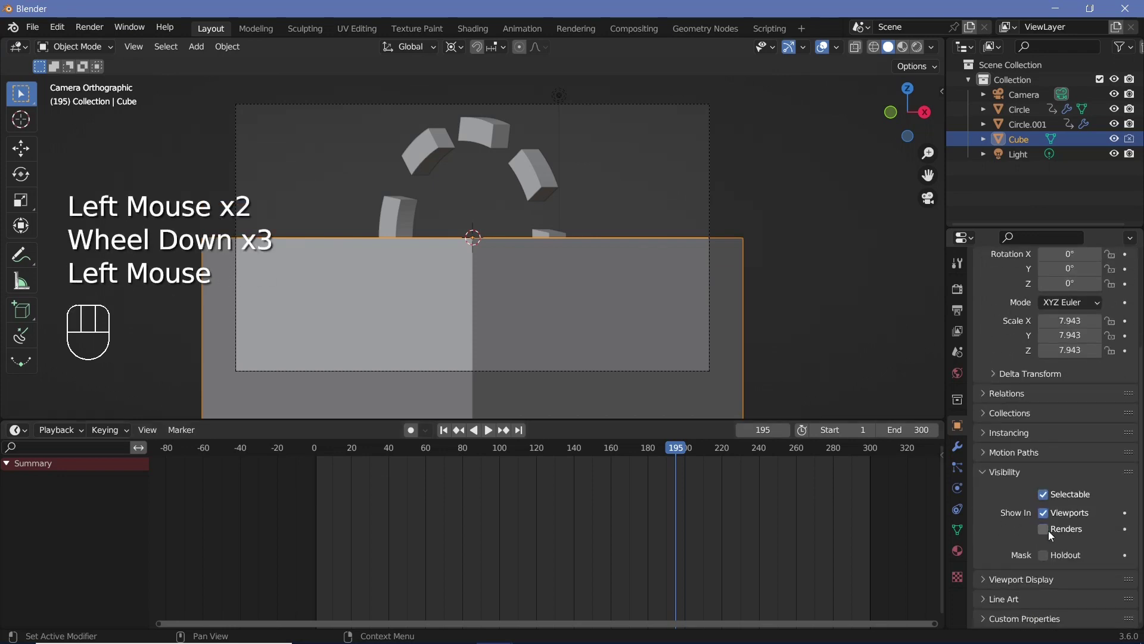
click(999, 580)
scroll(1004, 560, down, 2)
scroll(1007, 551, down, 2)
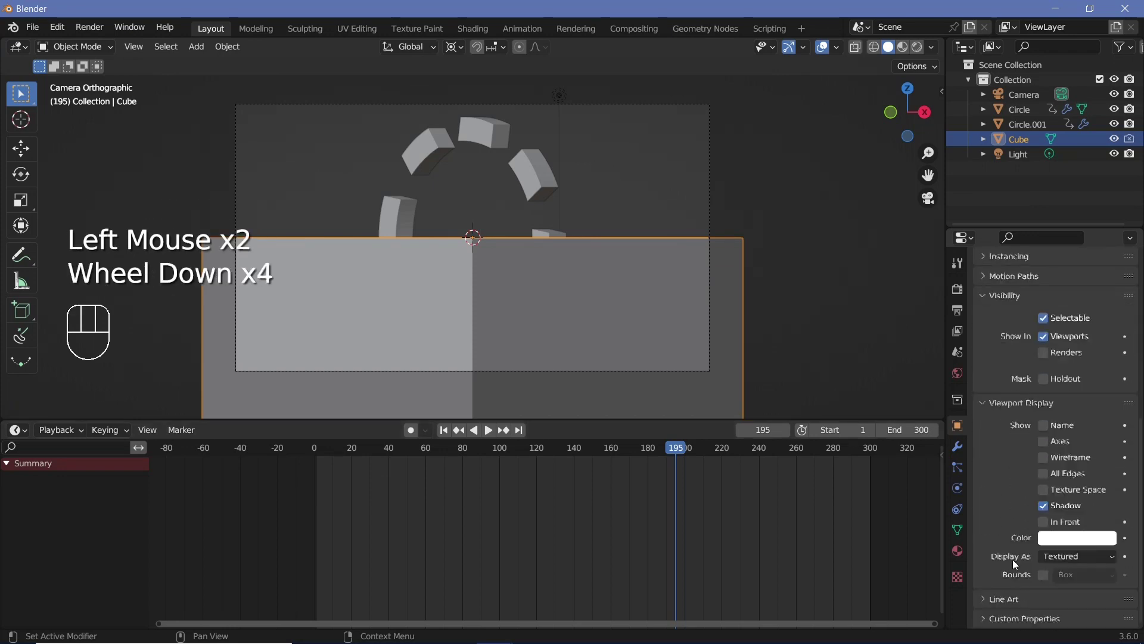
click(1056, 558)
click(1058, 523)
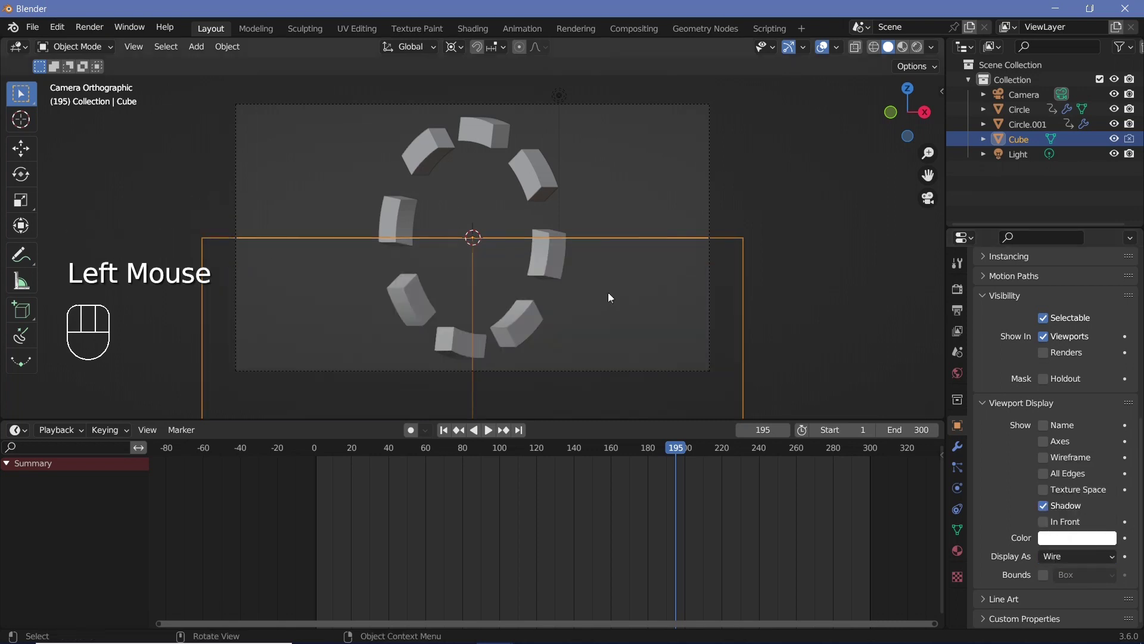
Play and pause the animation repeatedly to preview the half-cut rings looping
key(space)
click(608, 290)
key(space)
key(space)
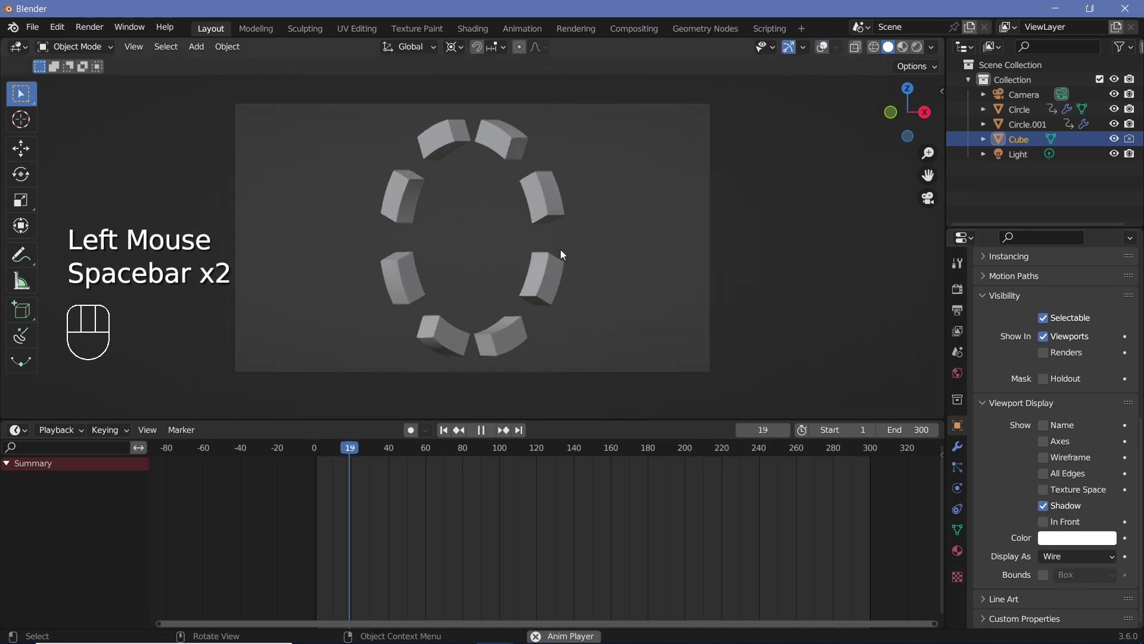
key(space)
scroll(560, 249, up, 5)
scroll(560, 249, down, 2)
key(space)
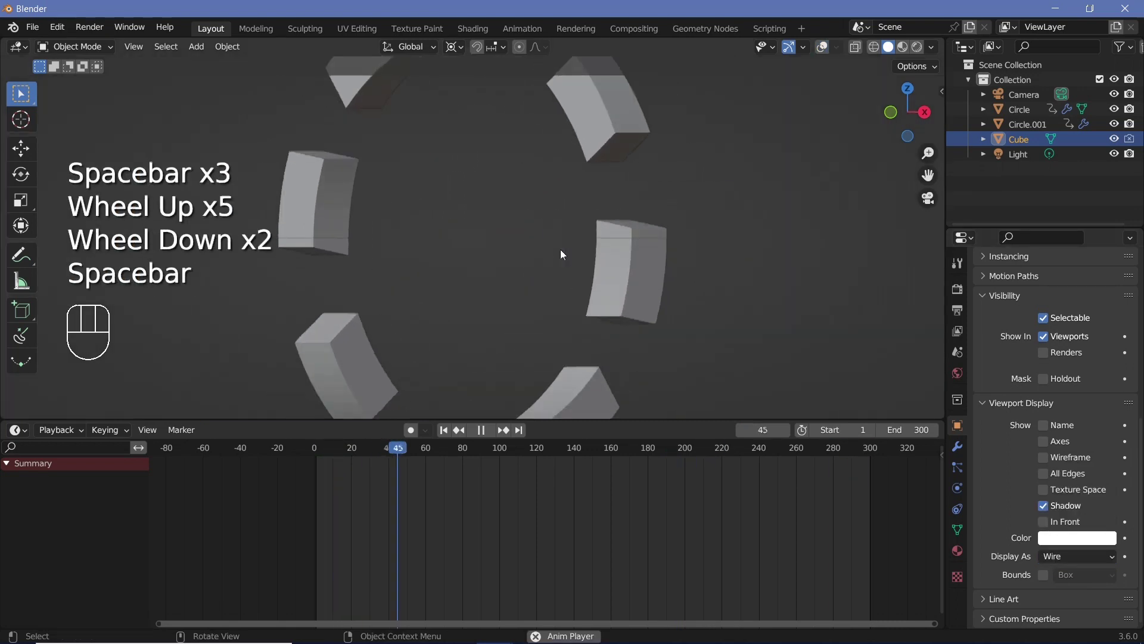
scroll(544, 201, down, 2)
scroll(543, 201, up, 1)
key(space)
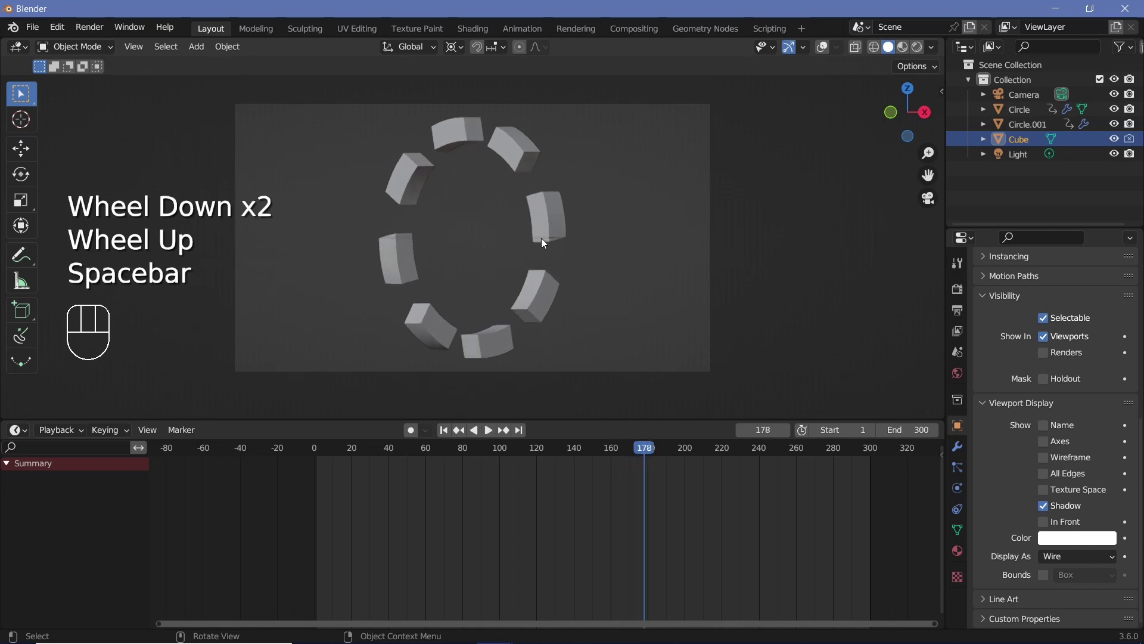
key(space)
key(space)
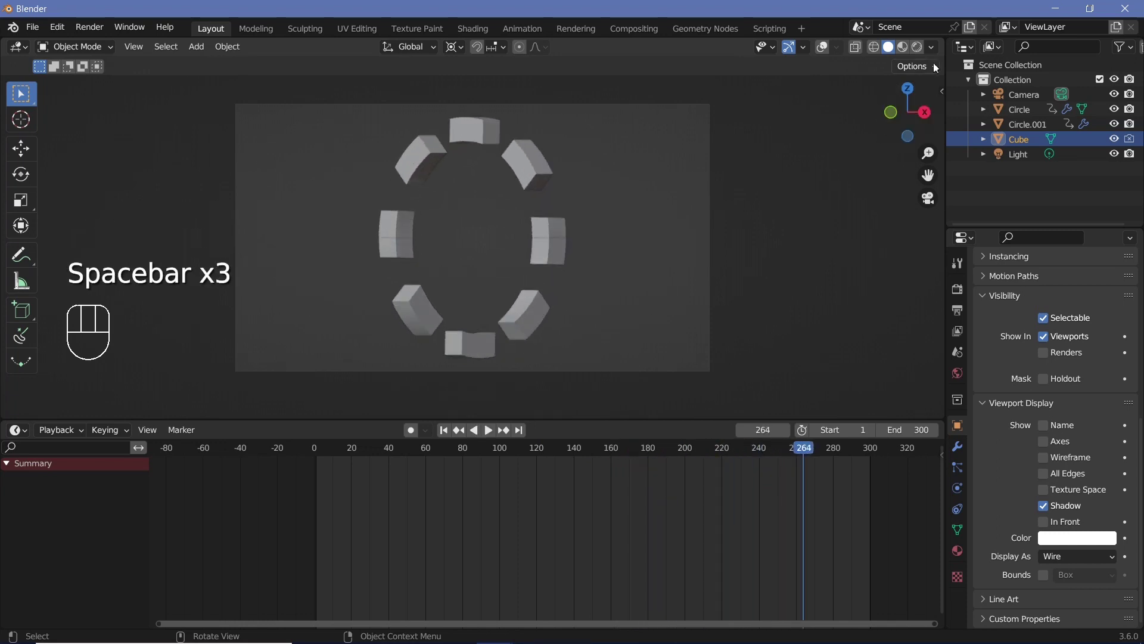
Switch the viewport shading to Rendered
click(918, 47)
key(space)
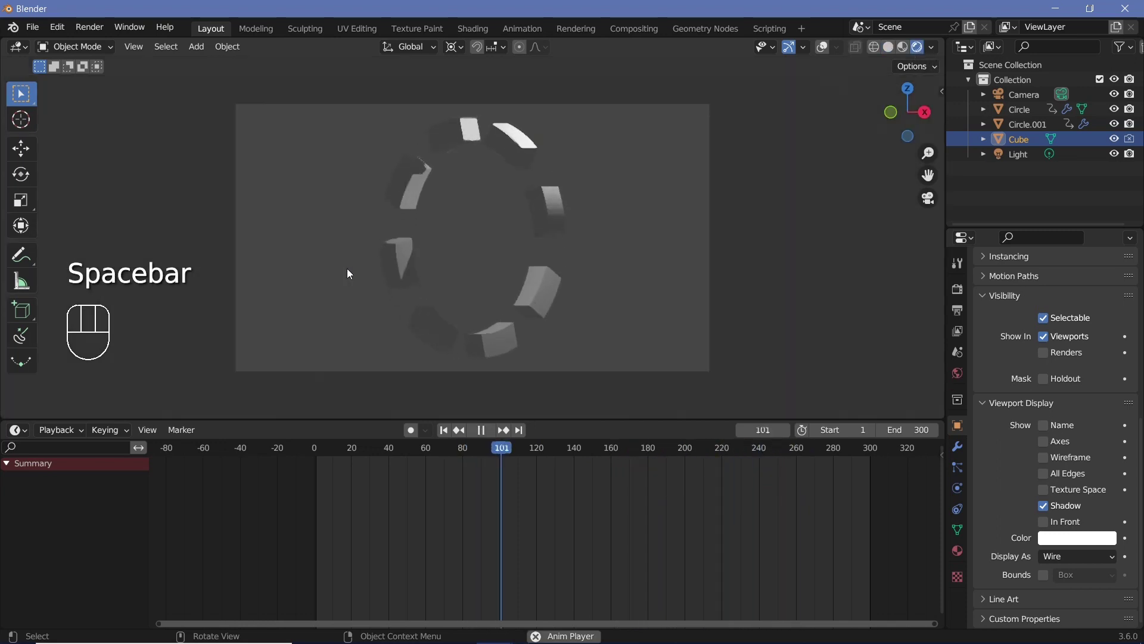
scroll(649, 280, up, 5)
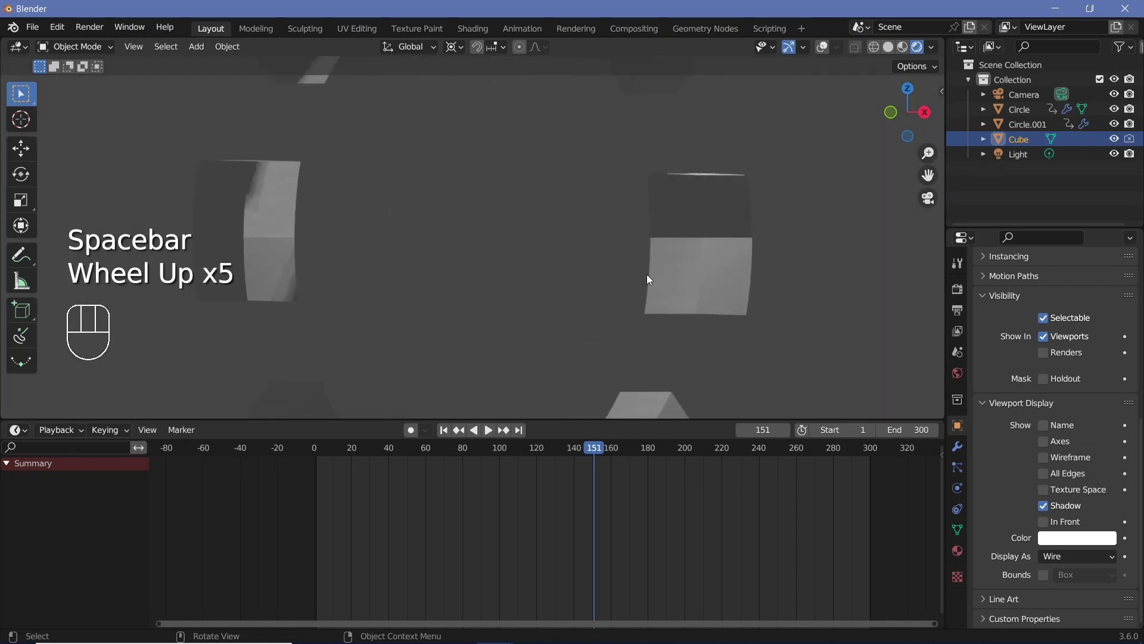
scroll(649, 281, up, 1)
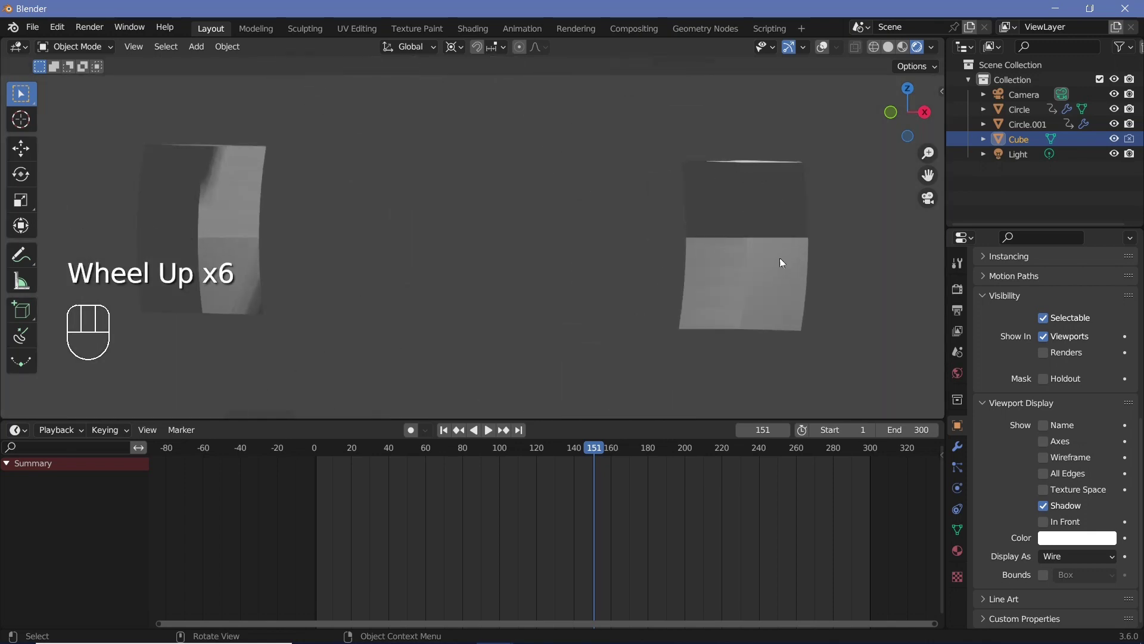
scroll(739, 235, down, 2)
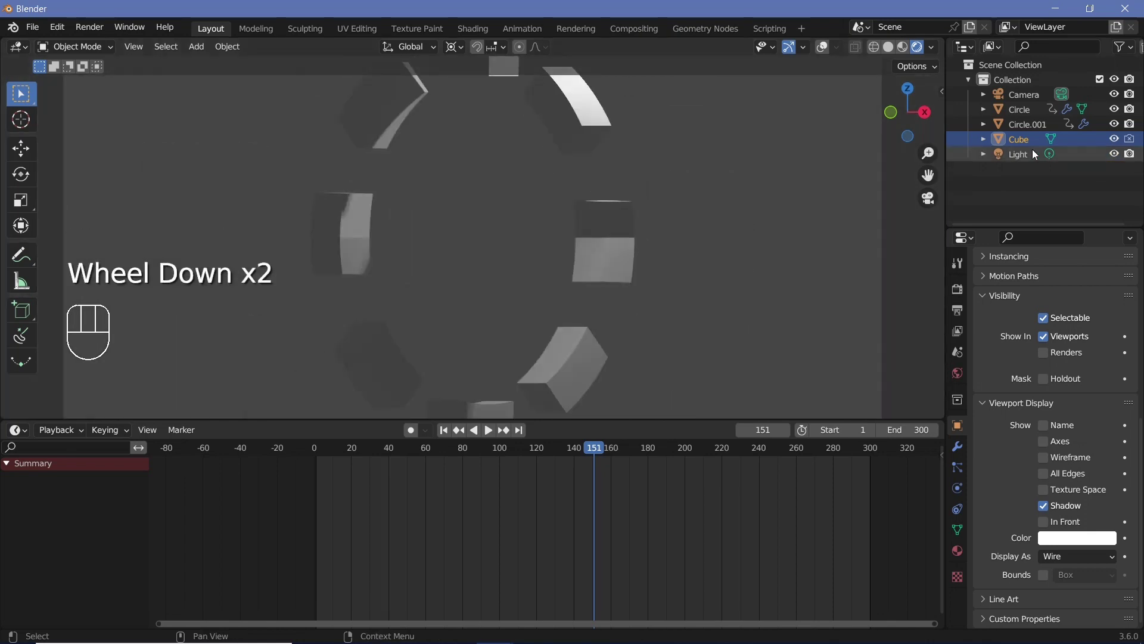
Change the light to a Sun light with strength 1.000
click(1015, 154)
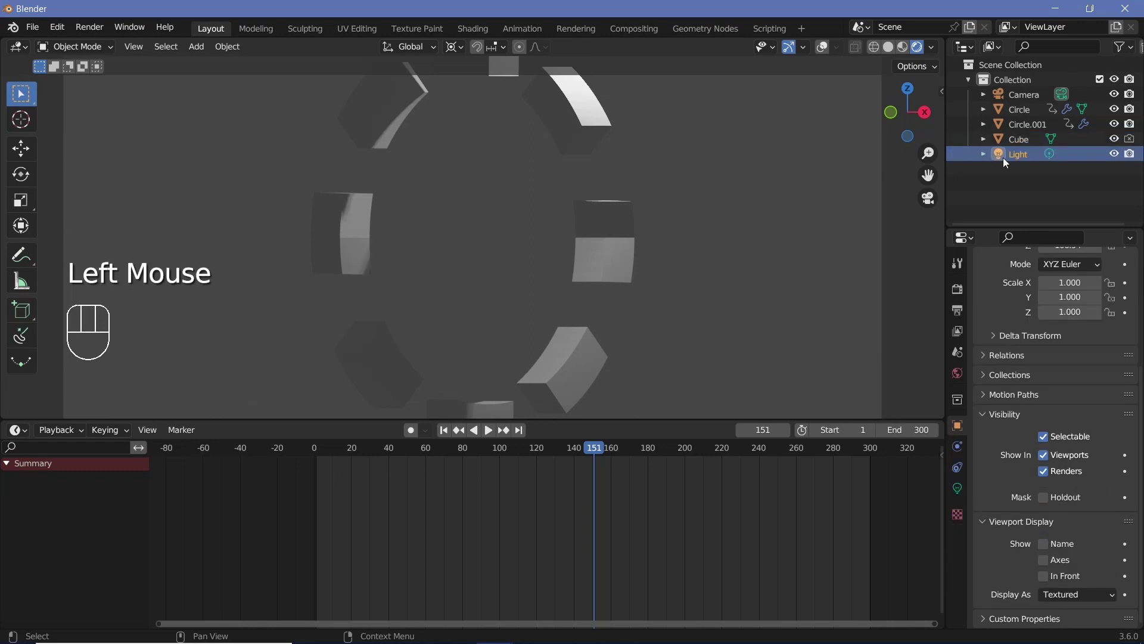
click(958, 492)
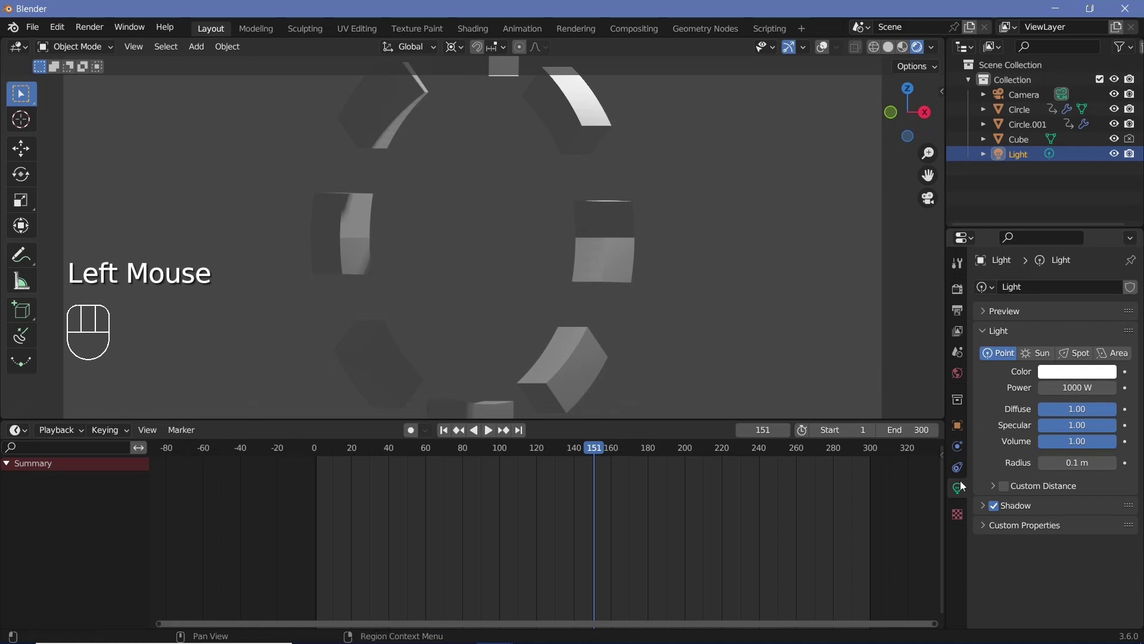
click(1049, 354)
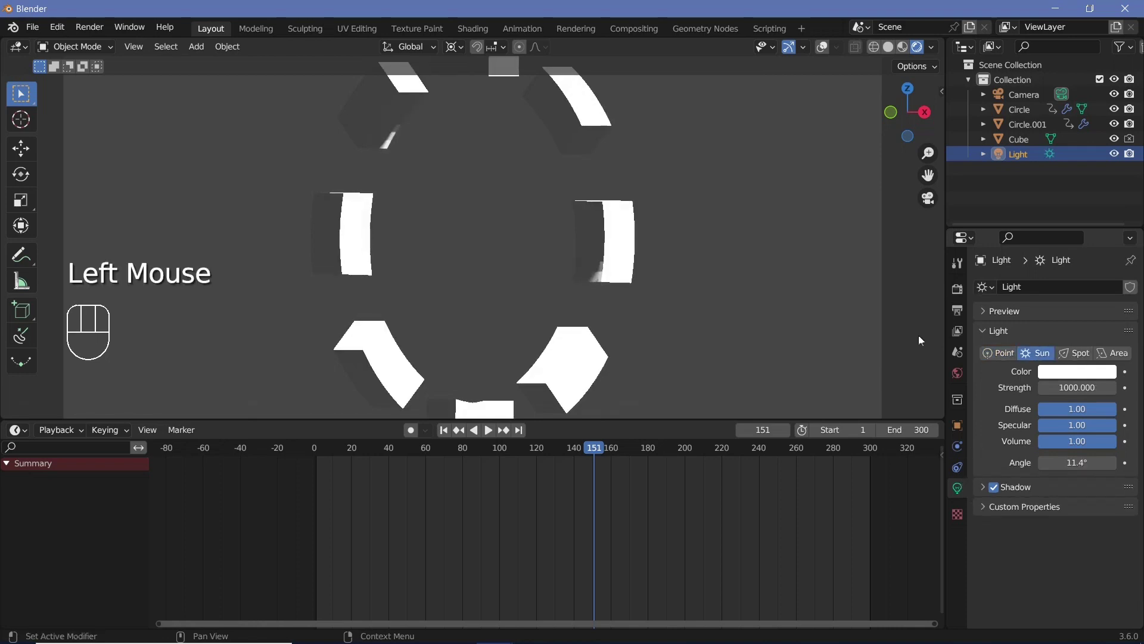
scroll(673, 278, down, 2)
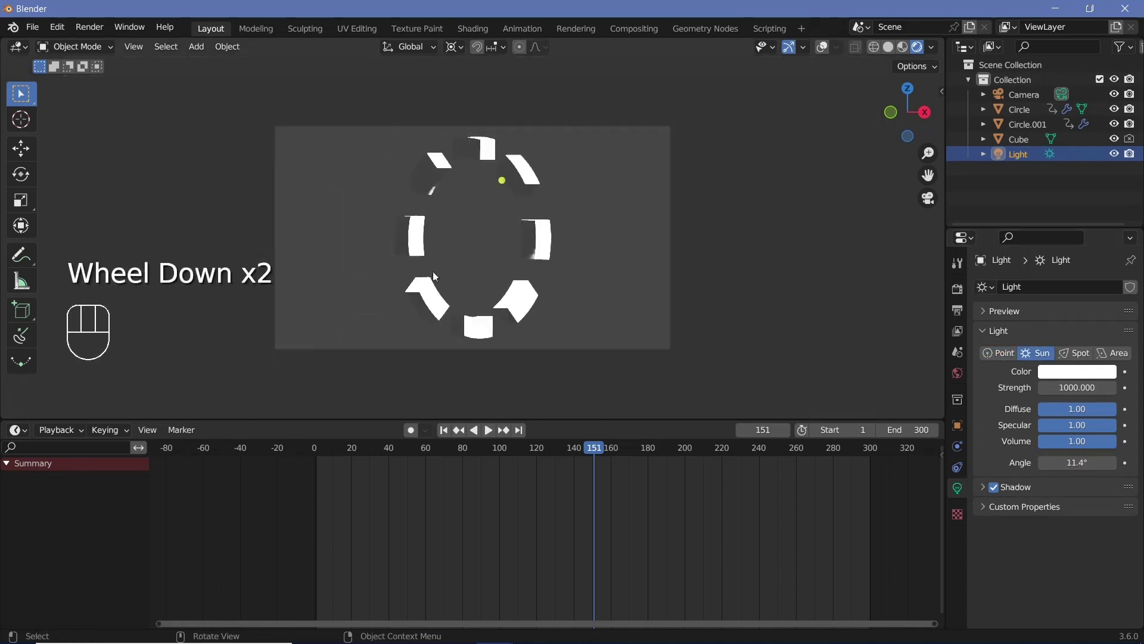
scroll(515, 276, up, 2)
scroll(514, 276, down, 1)
scroll(514, 276, up, 2)
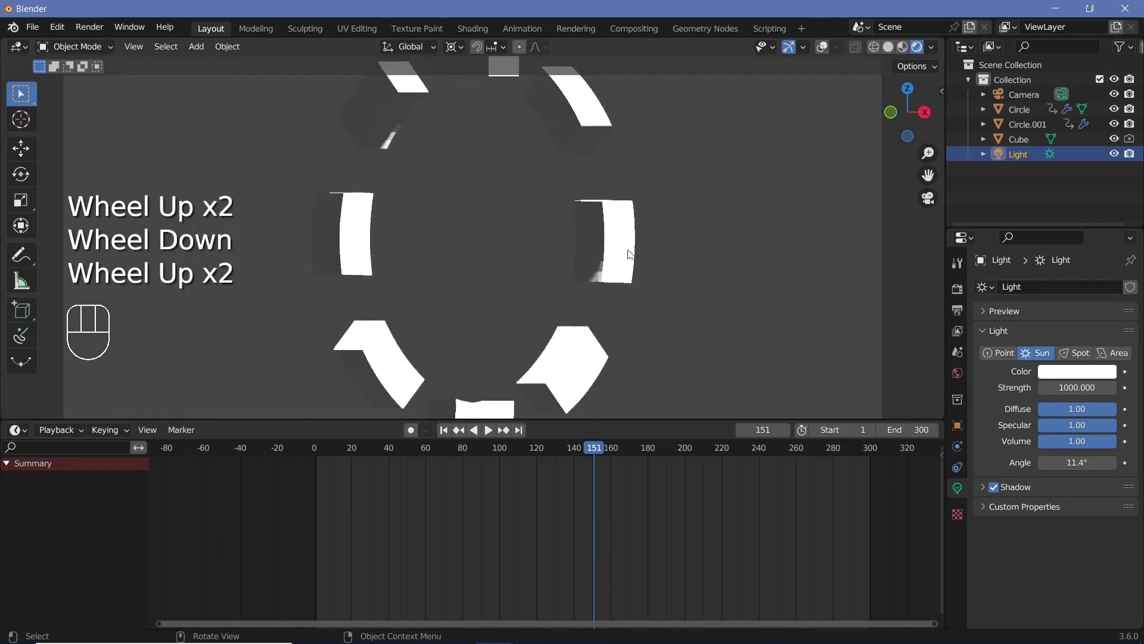
click(1073, 388)
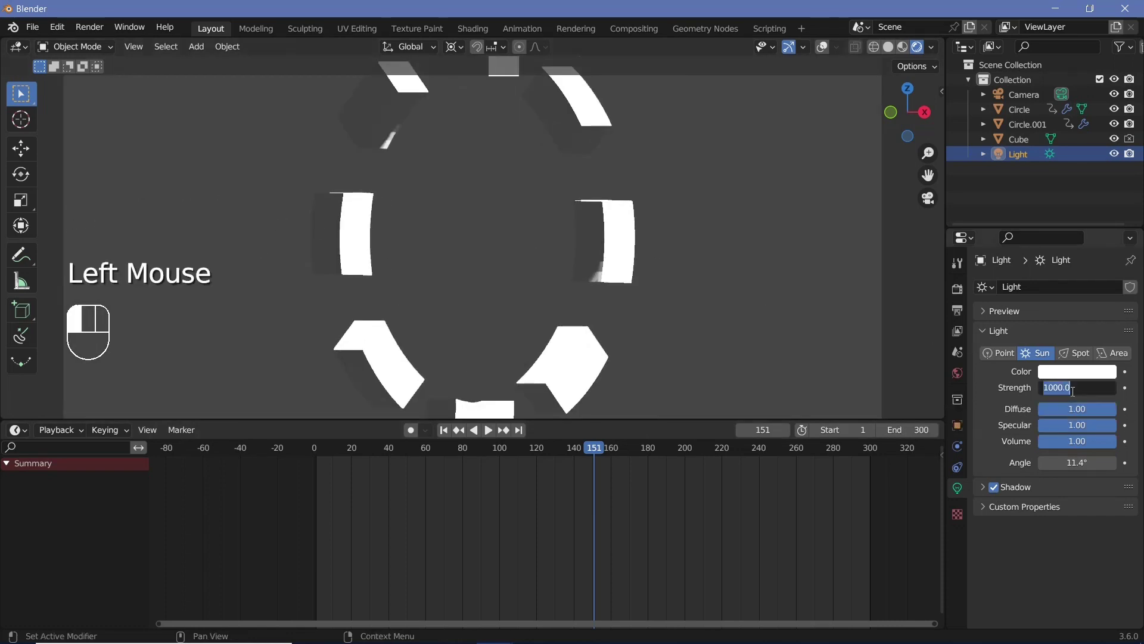
text(1)
key(Return)
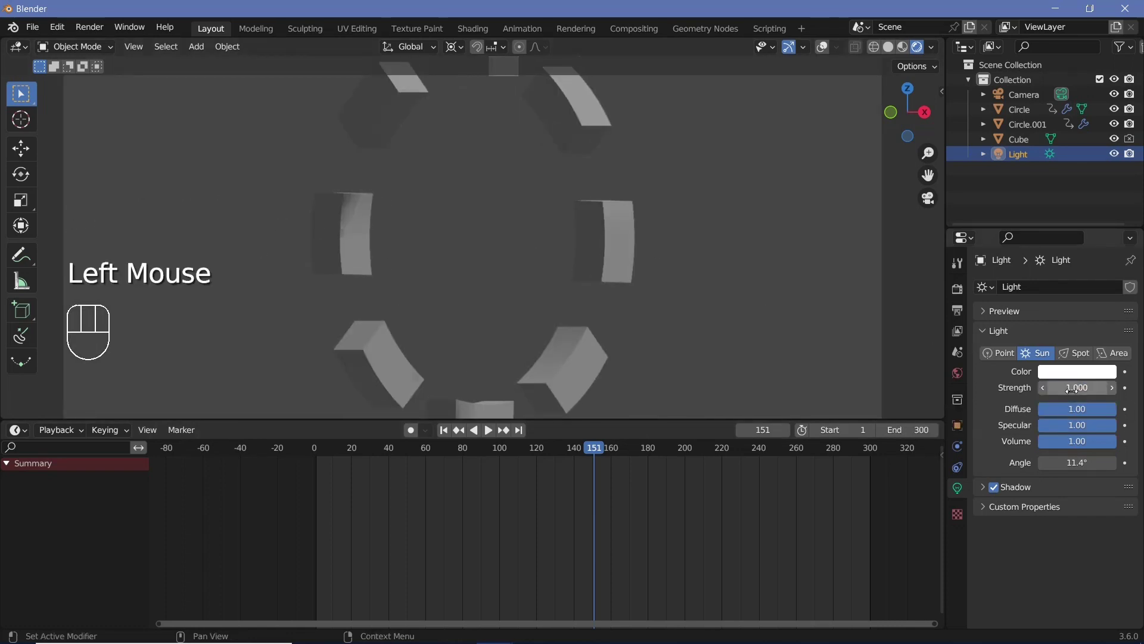
Turn off the sun's shadows and play the animation to check the shading
scroll(541, 213, down, 3)
scroll(541, 213, up, 1)
key(space)
scroll(489, 237, up, 3)
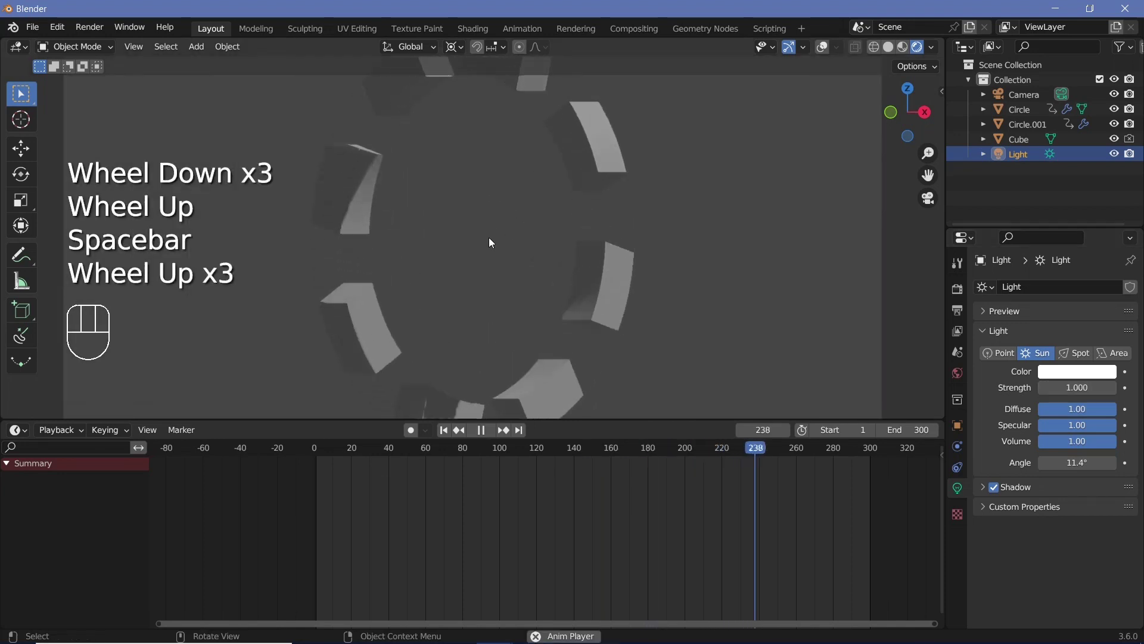
scroll(489, 237, down, 2)
key(space)
key(space)
key(space)
key(space)
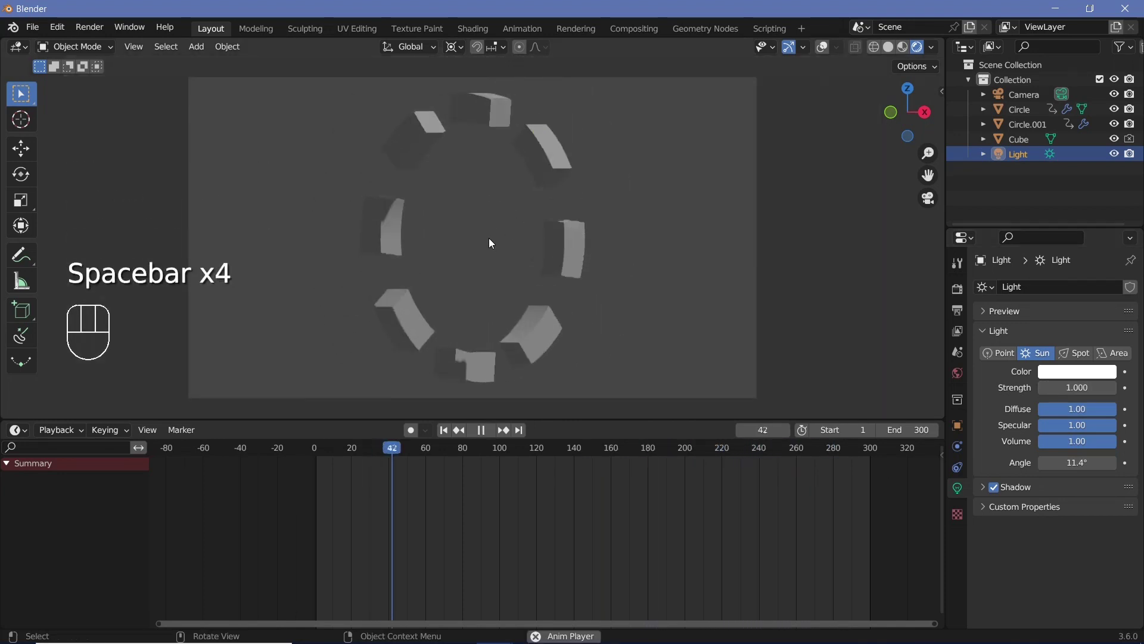
key(space)
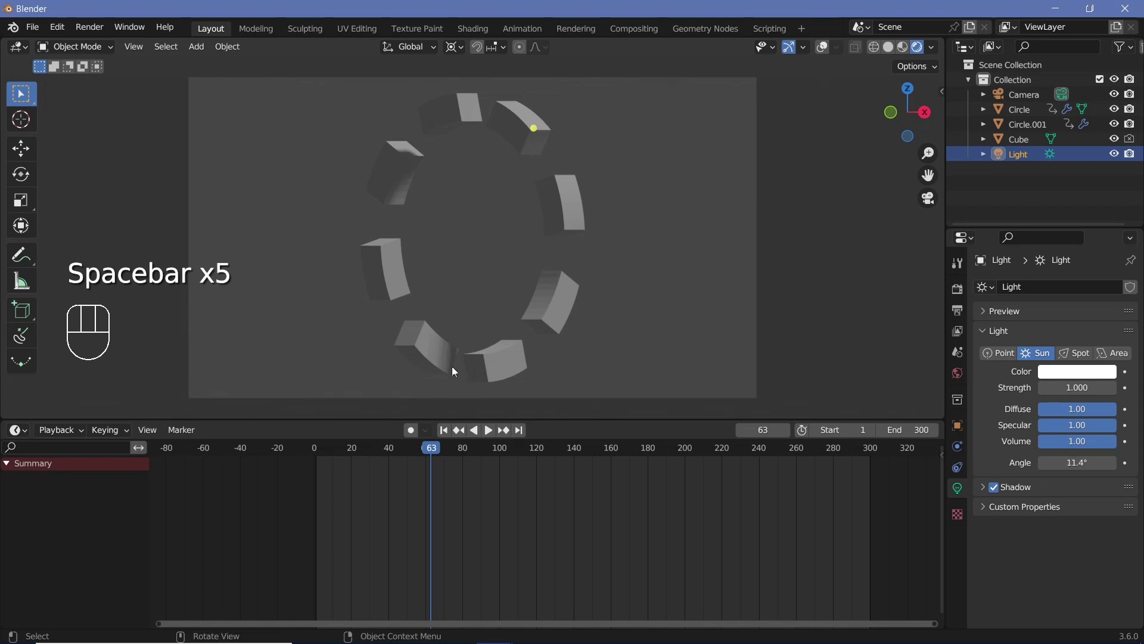
click(994, 488)
key(space)
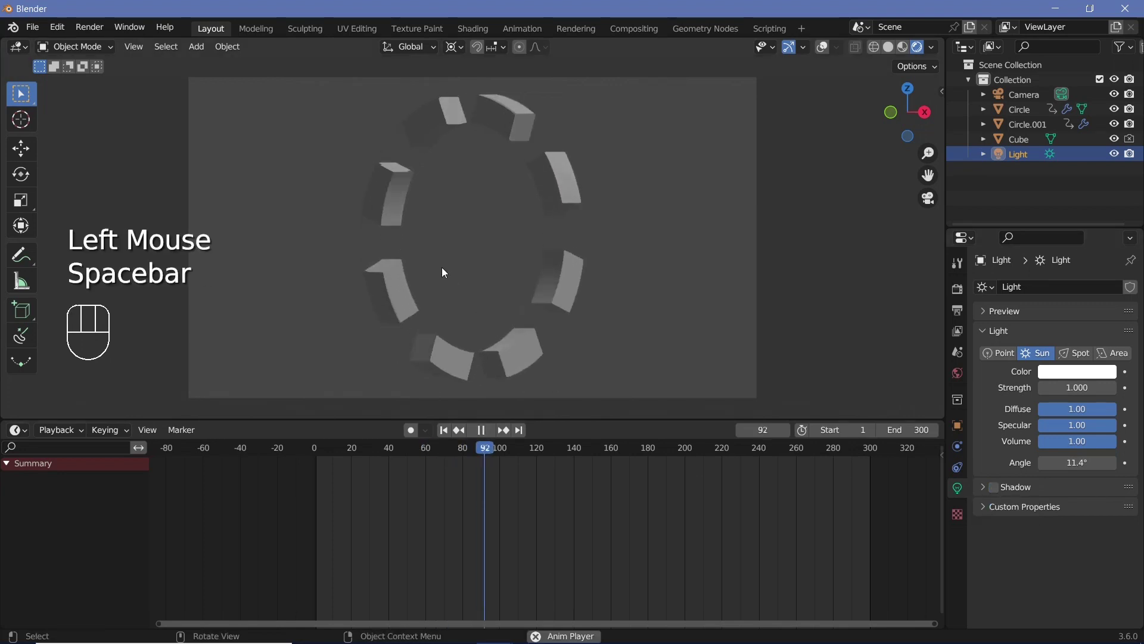
key(space)
Apply Shade Smooth to the Circle.001 ring segments
click(553, 311)
right_click(553, 313)
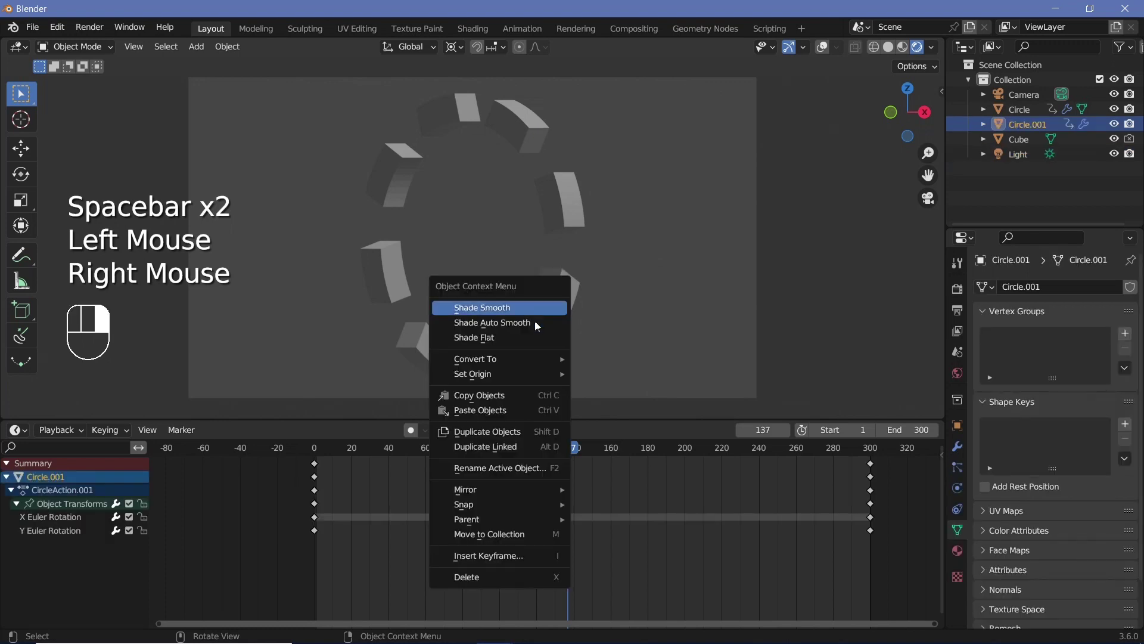
click(556, 311)
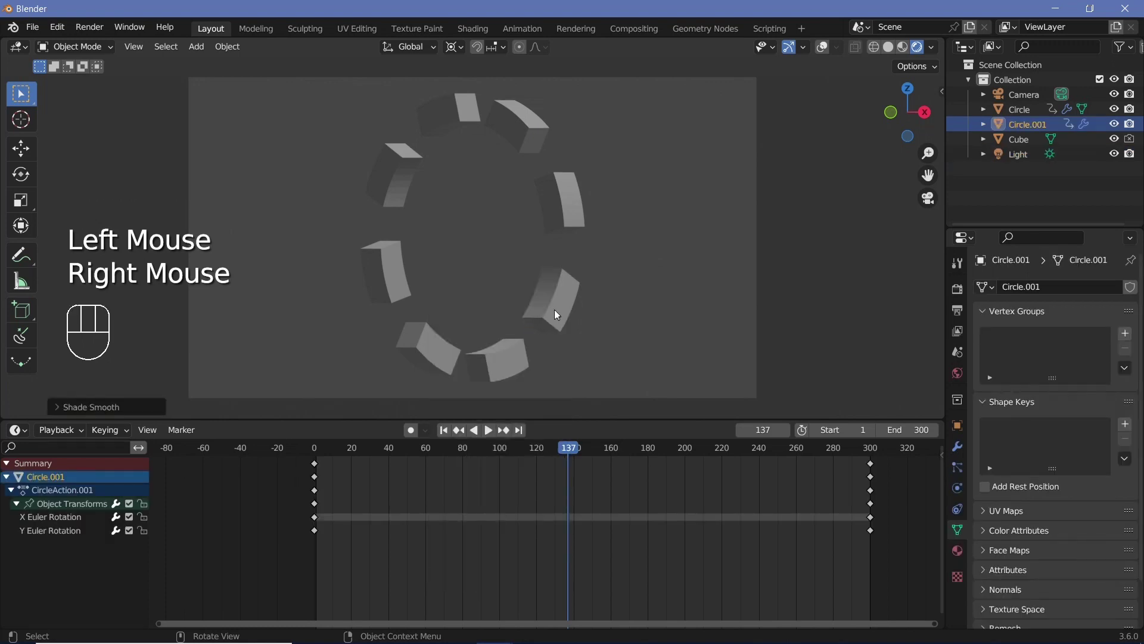
right_click(398, 169)
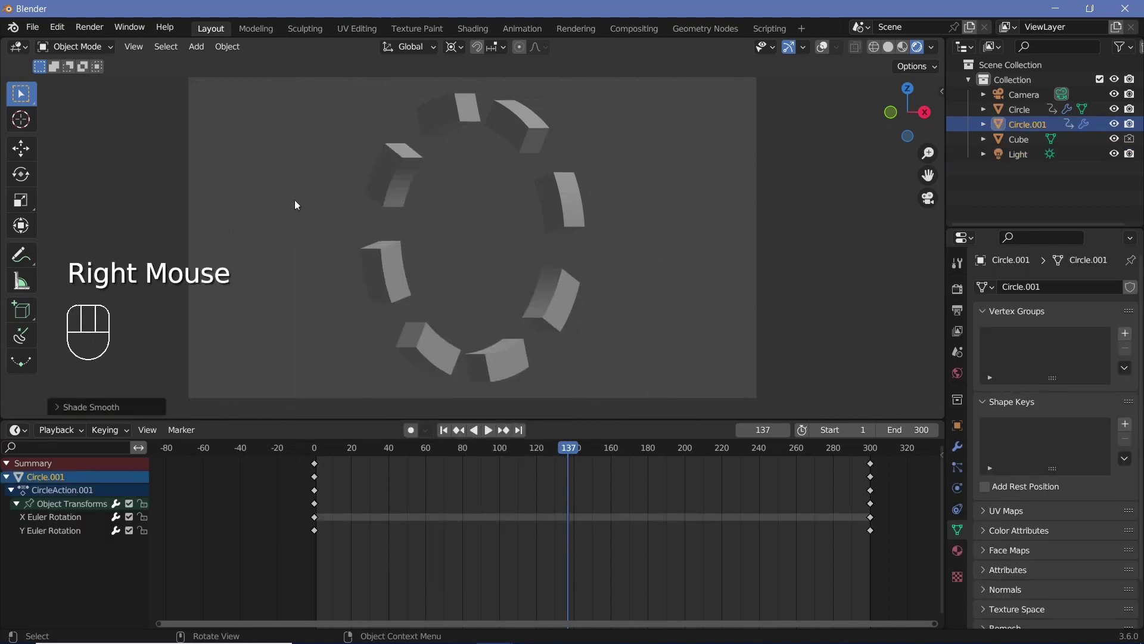
click(397, 188)
key(space)
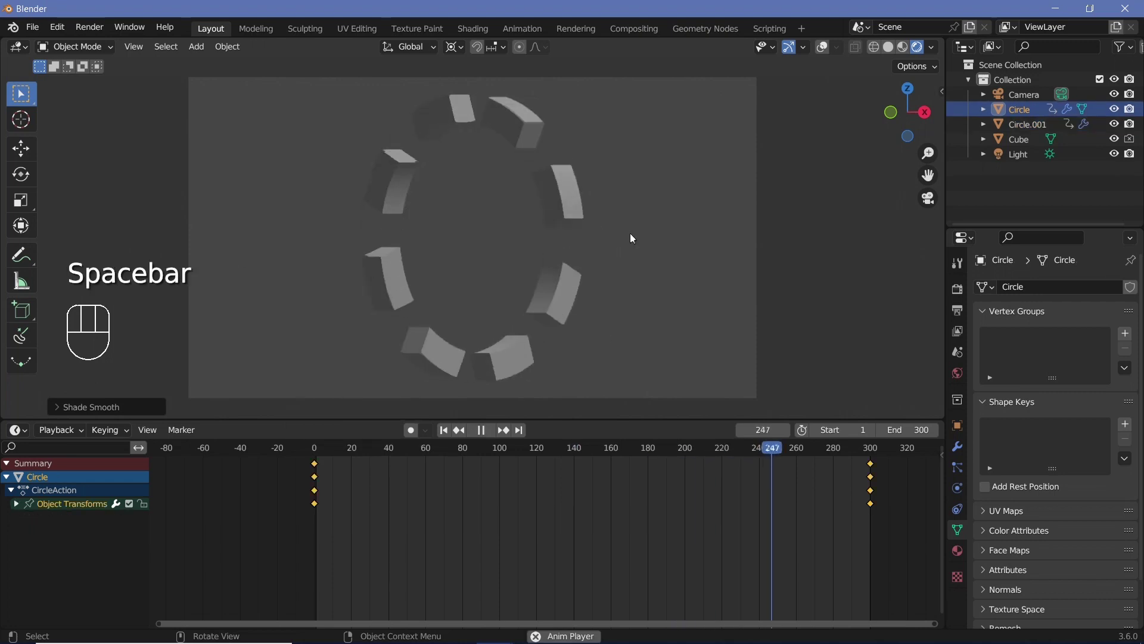
key(space)
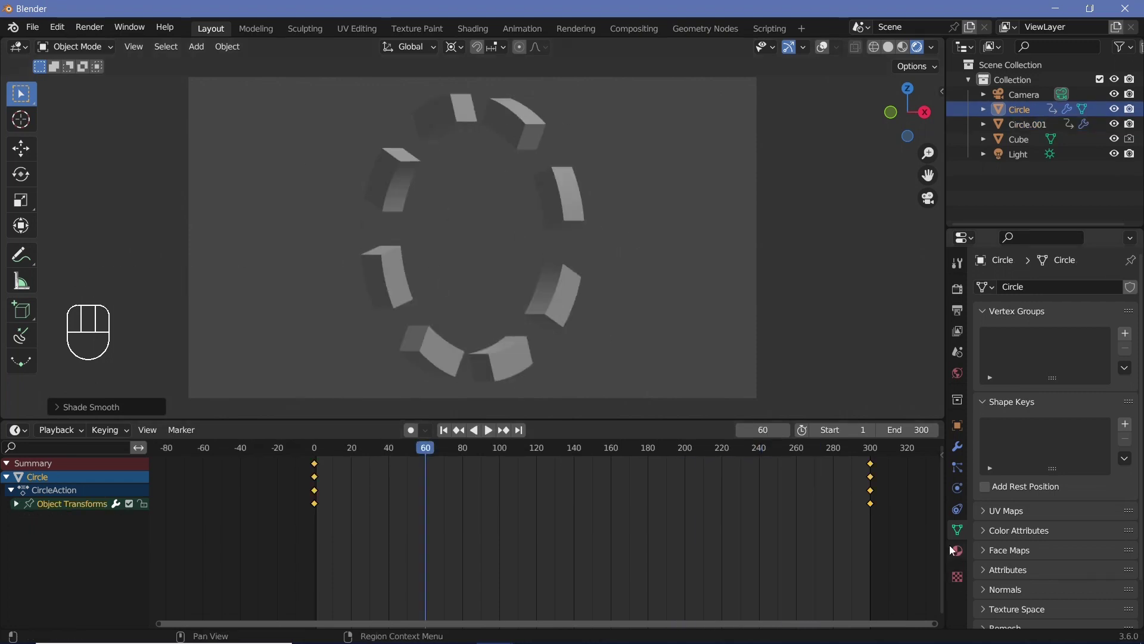
Give Circle a new material with Metallic 1 and assign Material.001 to Circle.001
click(957, 551)
click(1039, 351)
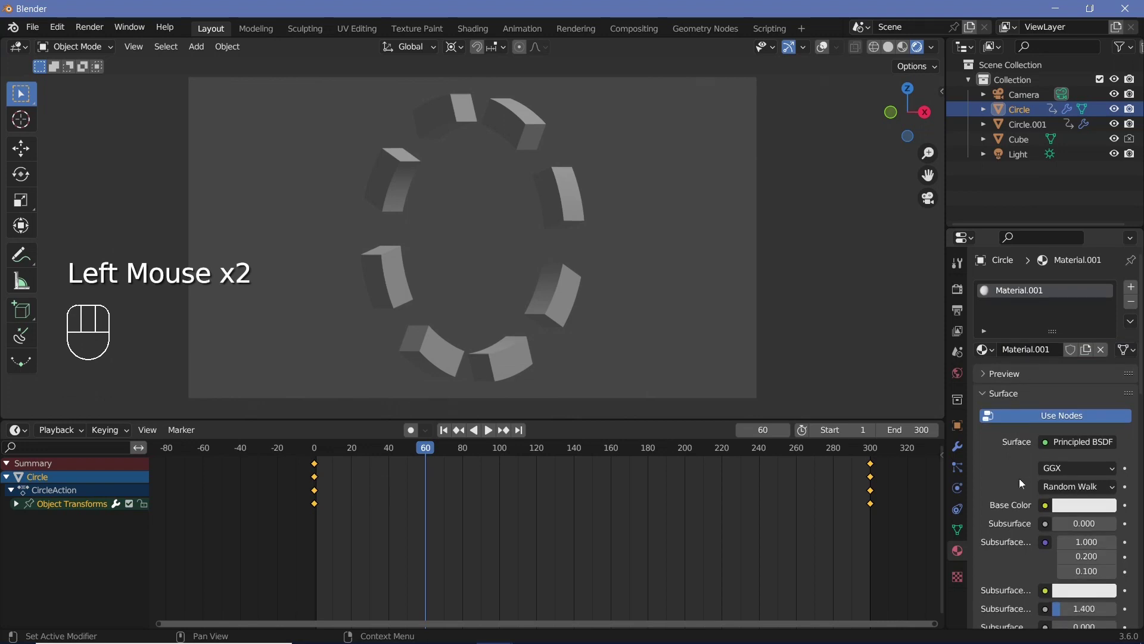
scroll(1018, 511, down, 2)
drag(1073, 527, 1134, 531)
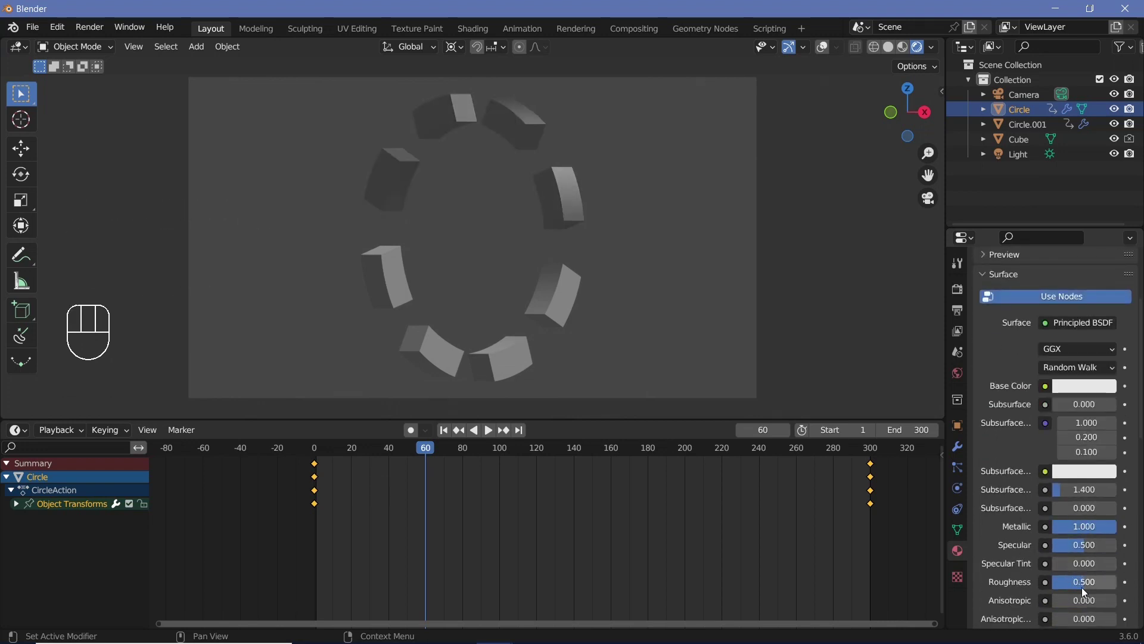
click(542, 312)
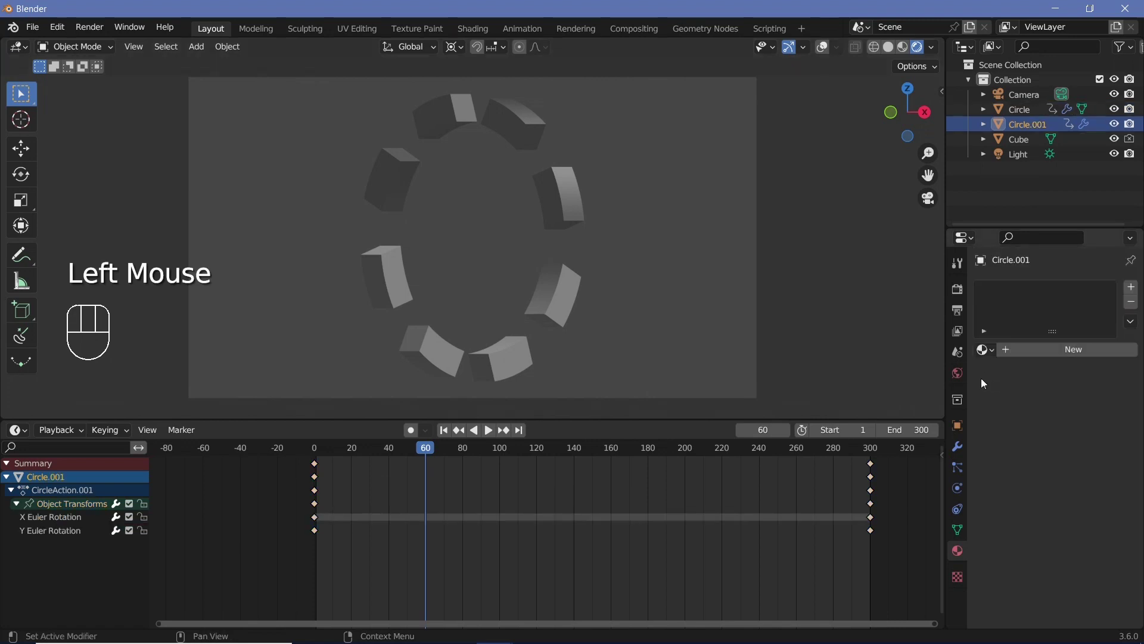
click(986, 356)
click(882, 388)
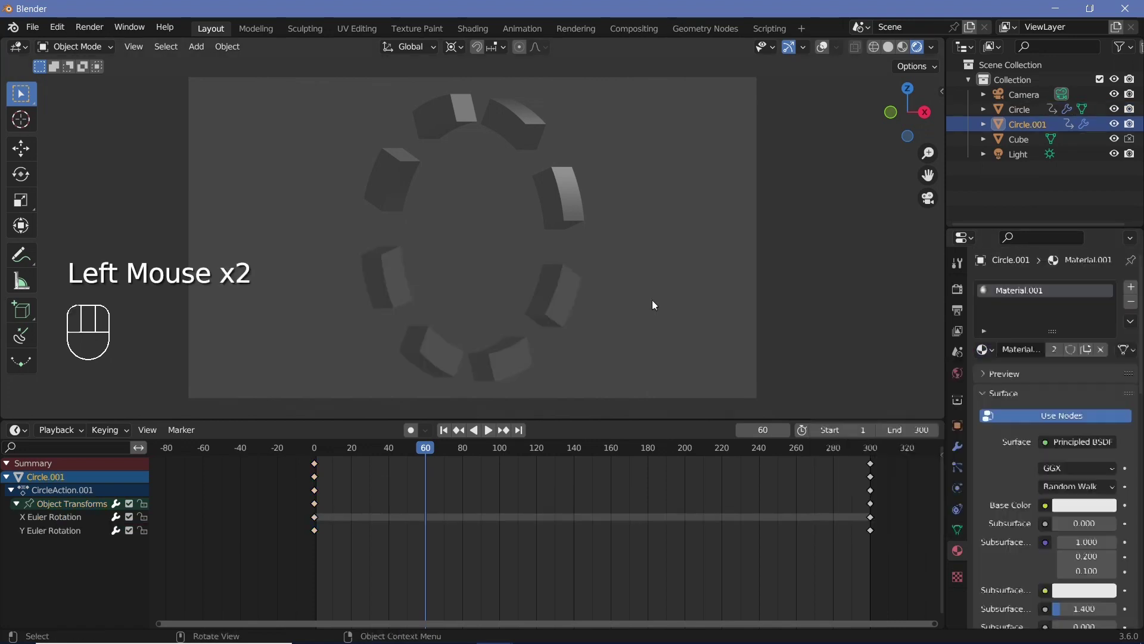
Brighten the world background colour to a light cyan
click(957, 373)
click(1062, 387)
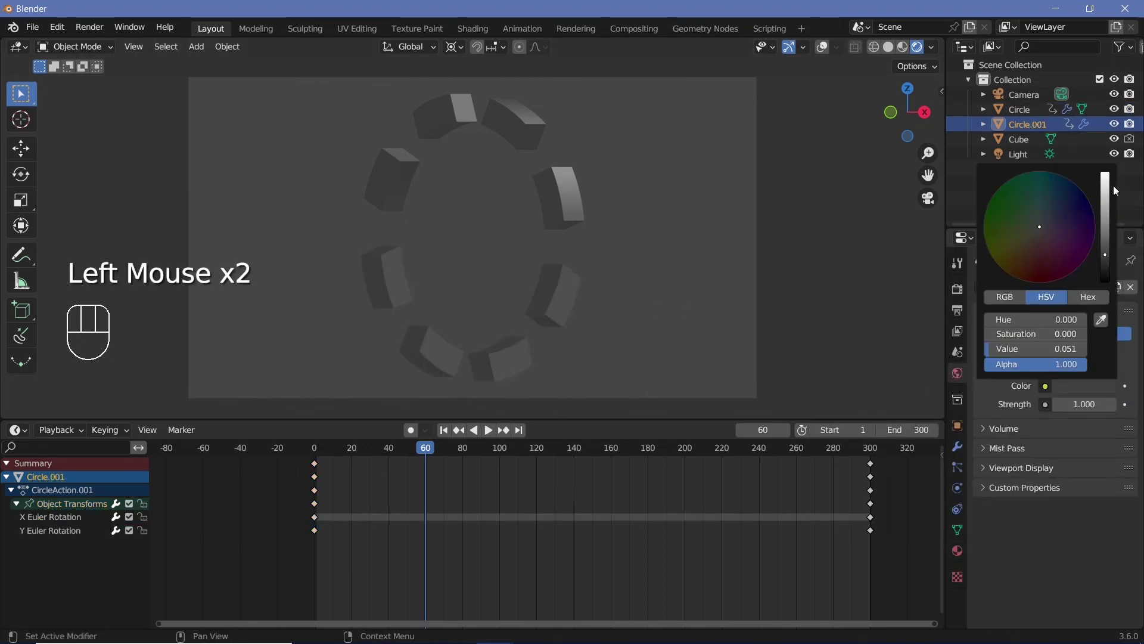
click(1105, 174)
ctrl+click(1040, 210)
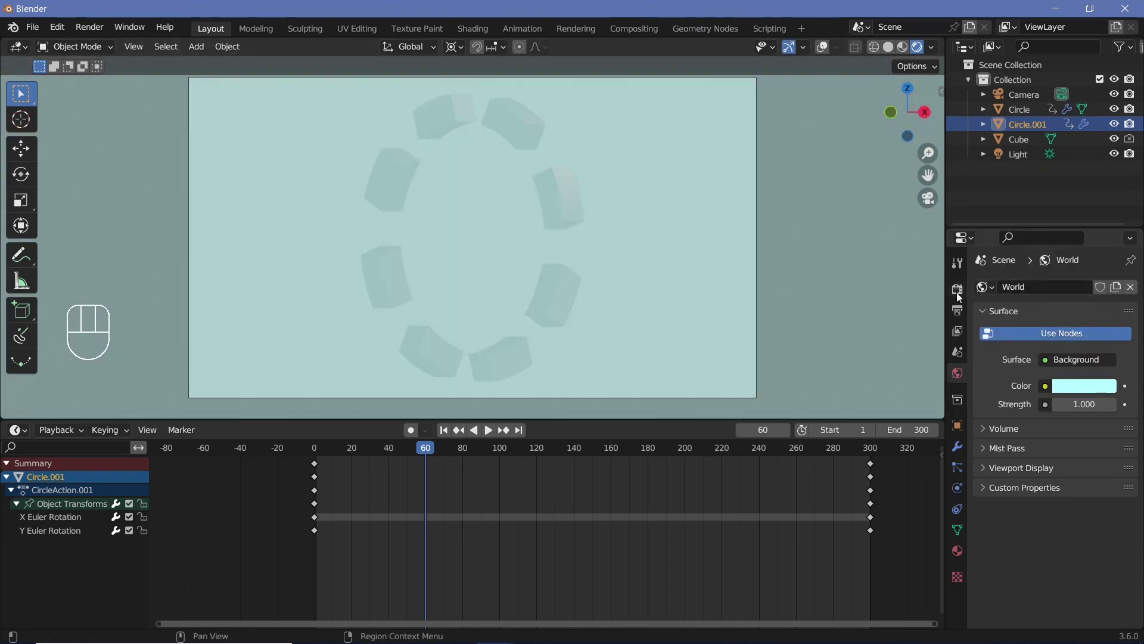
Set the Color Management Exposure to 2.5 and review the animation
click(956, 290)
scroll(1034, 587, down, 5)
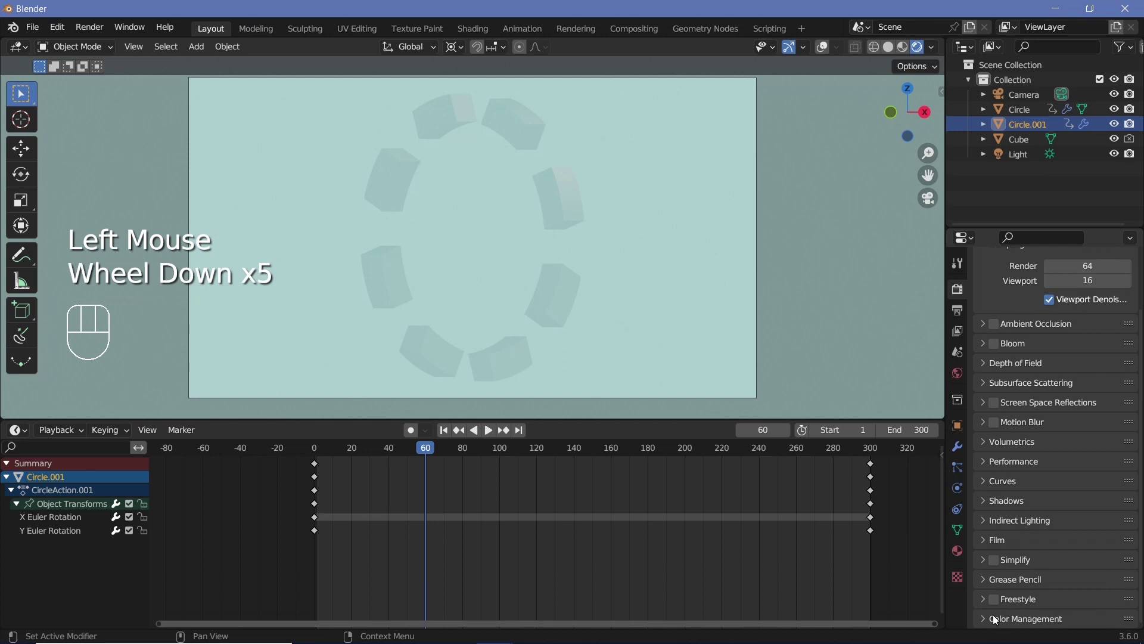
click(1016, 580)
scroll(1016, 580, down, 2)
drag(1079, 557, 1048, 573)
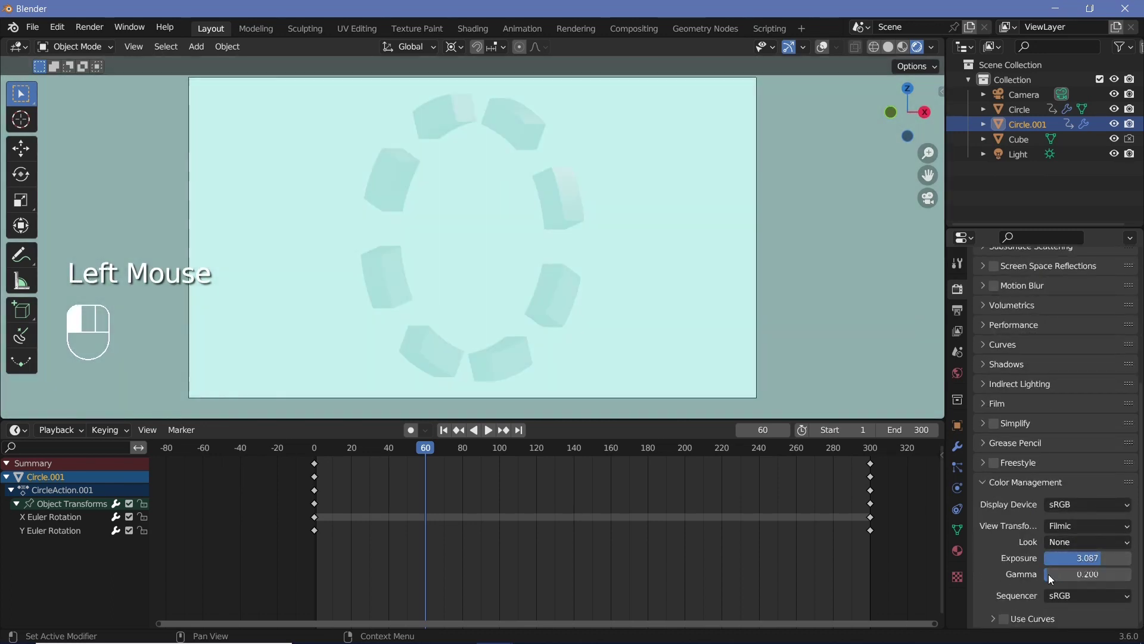
click(1071, 560)
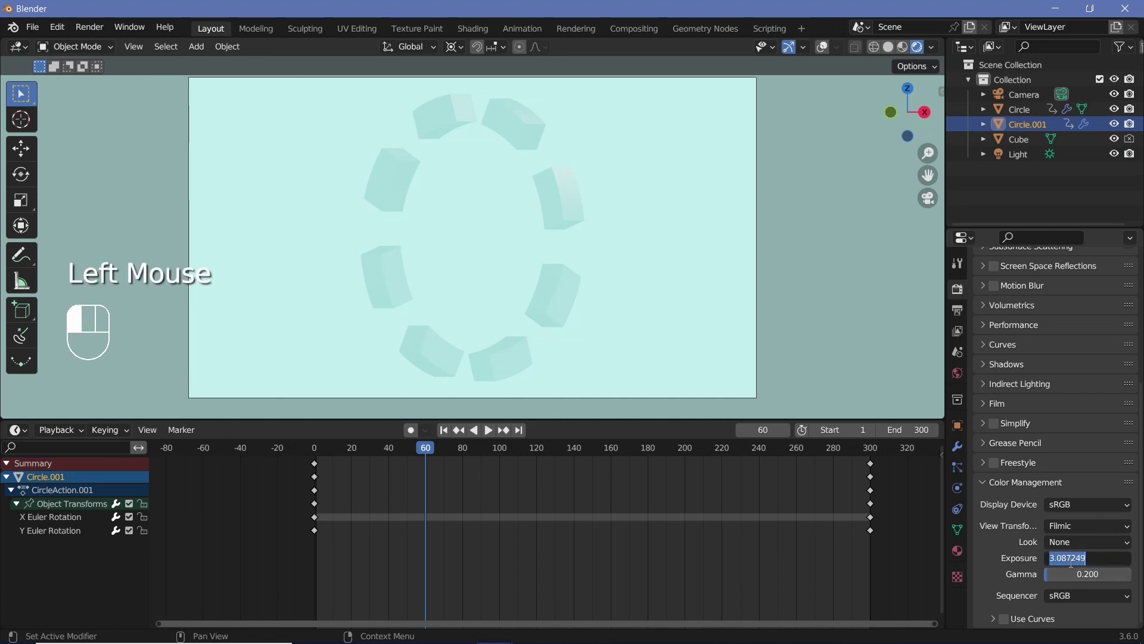
text(0)
text(2.5)
key(Return)
key(space)
key(space)
key(space)
key(space)
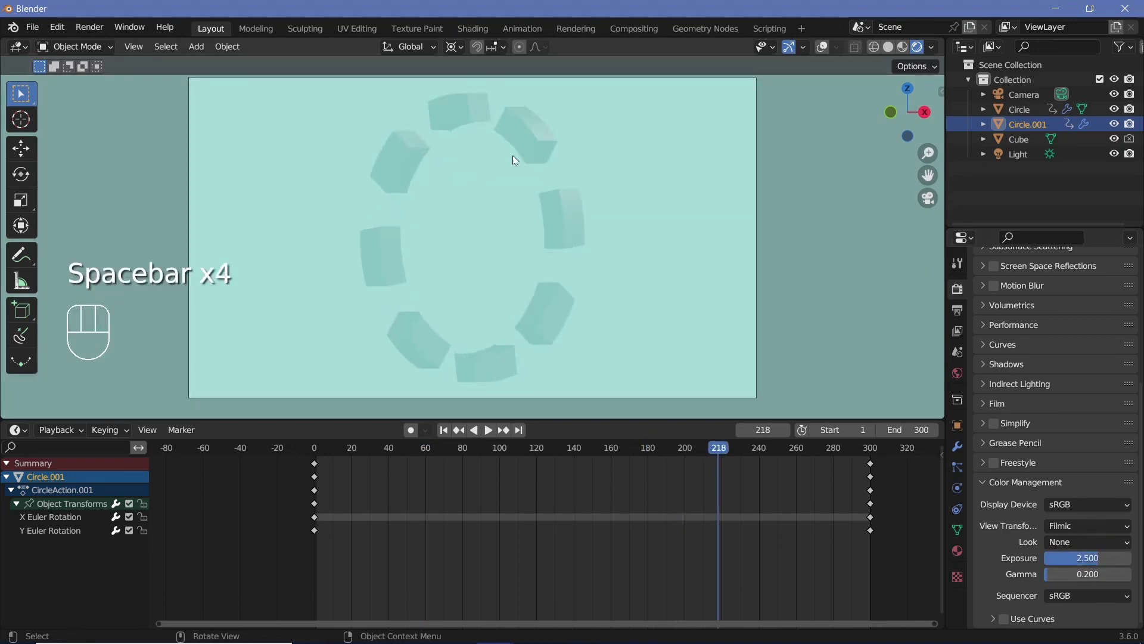
click(931, 48)
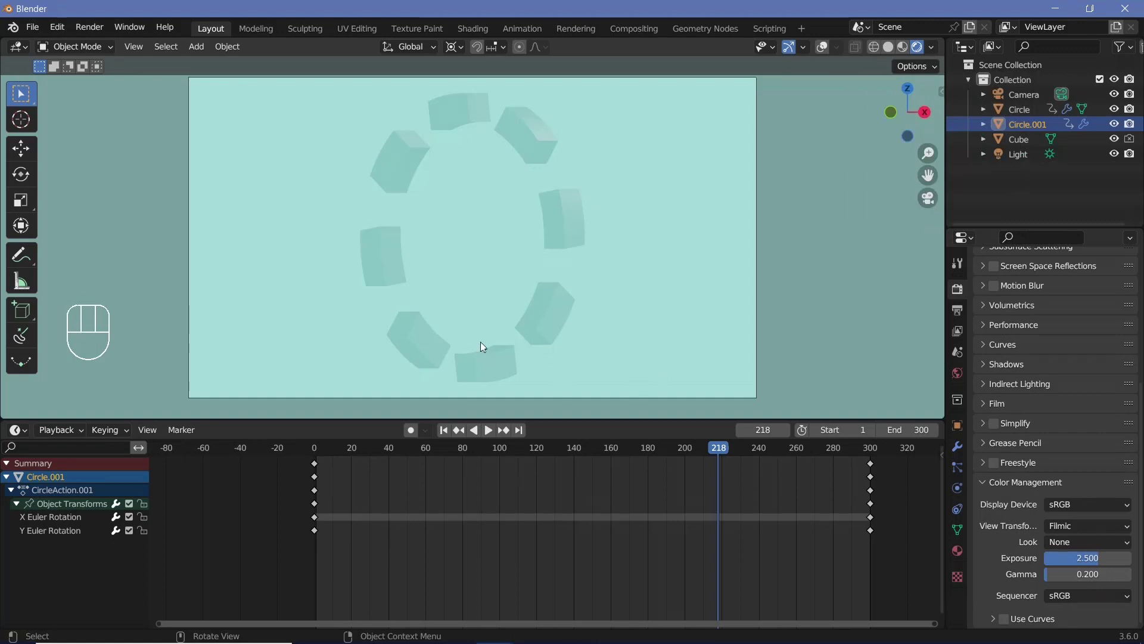
Turn the bottom area into the Compositor with Use Nodes on, moving Composite to the right
click(17, 430)
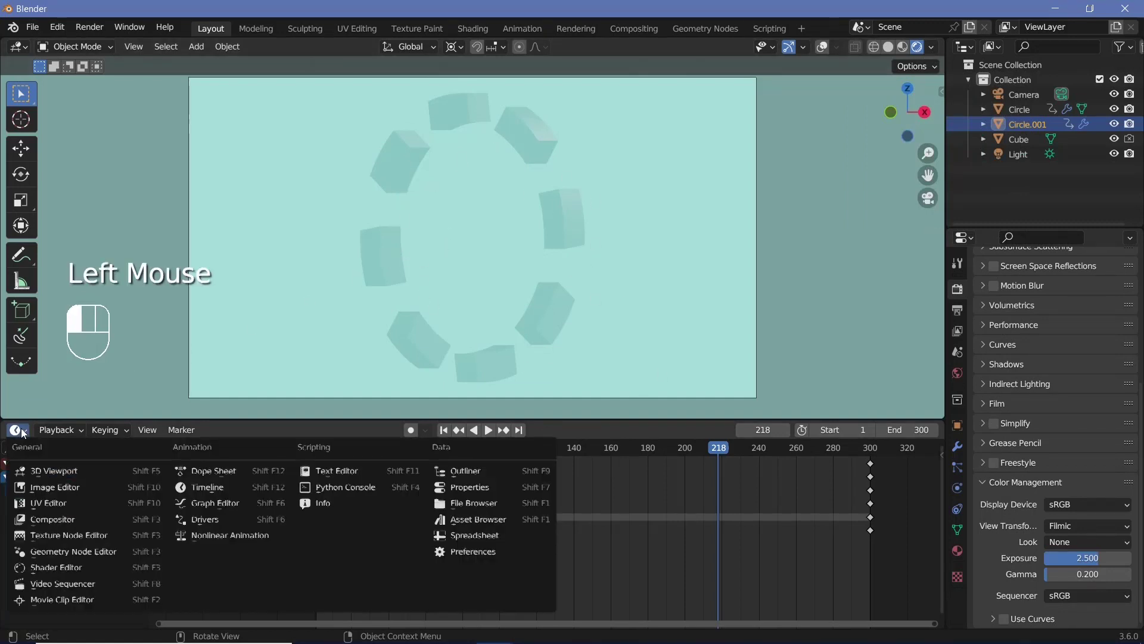
click(52, 519)
click(165, 429)
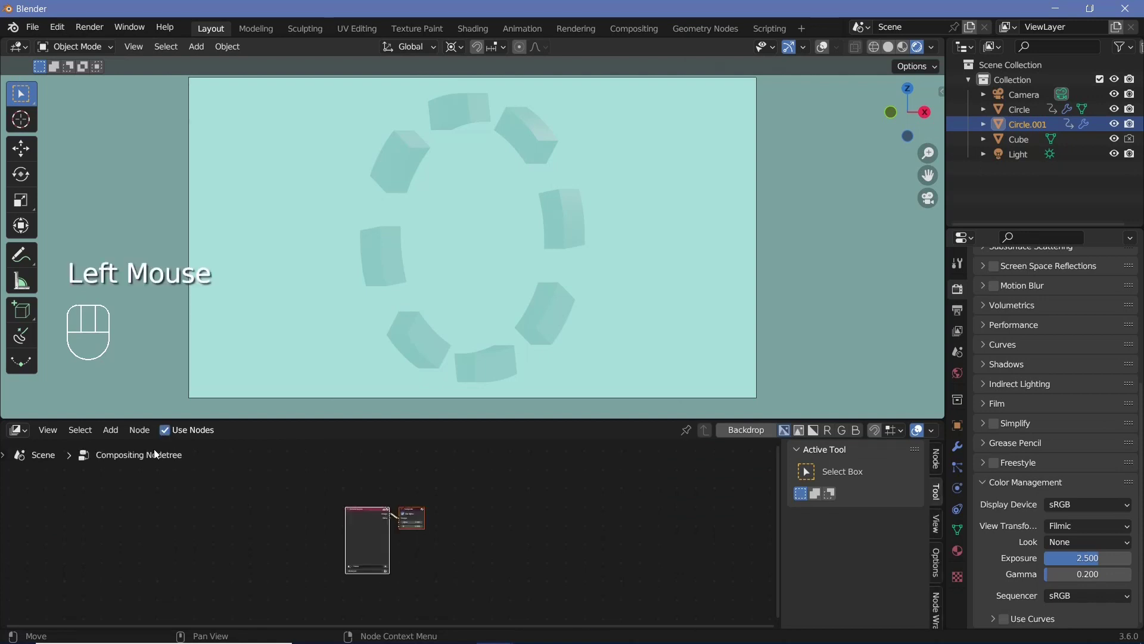
scroll(356, 506, up, 6)
middle_drag(395, 505, 328, 537)
scroll(328, 537, up, 2)
click(452, 463)
drag(452, 464, 745, 484)
Insert a Brightness/Contrast node between Render Layers and Composite with Bright 2, Contrast 20
key(shift+a)
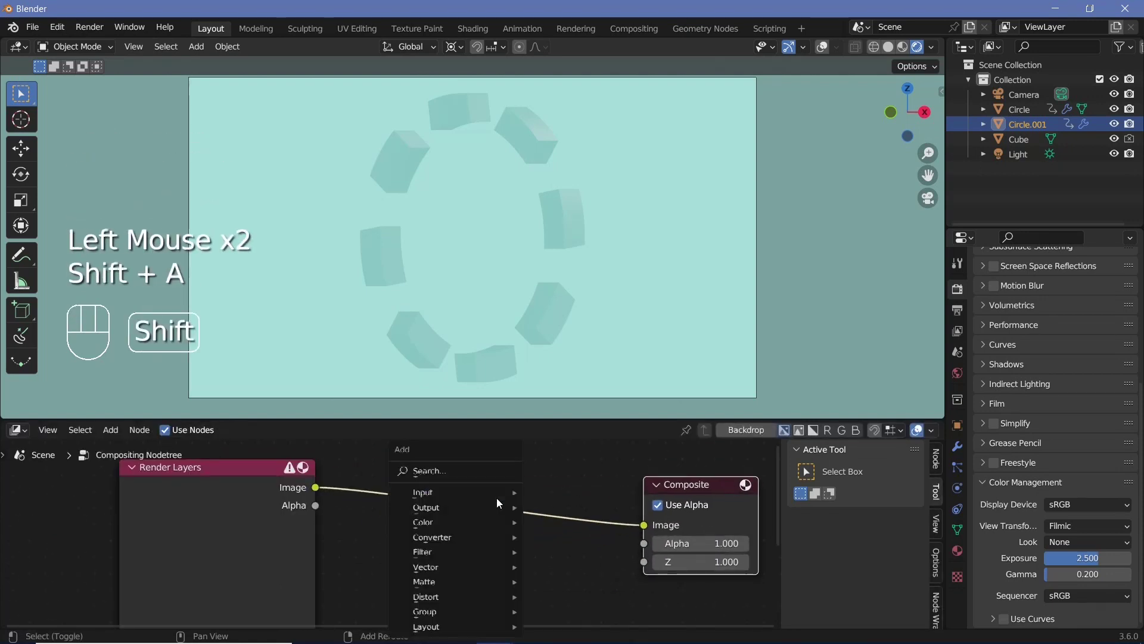
mouse_move(475, 481)
text(b)
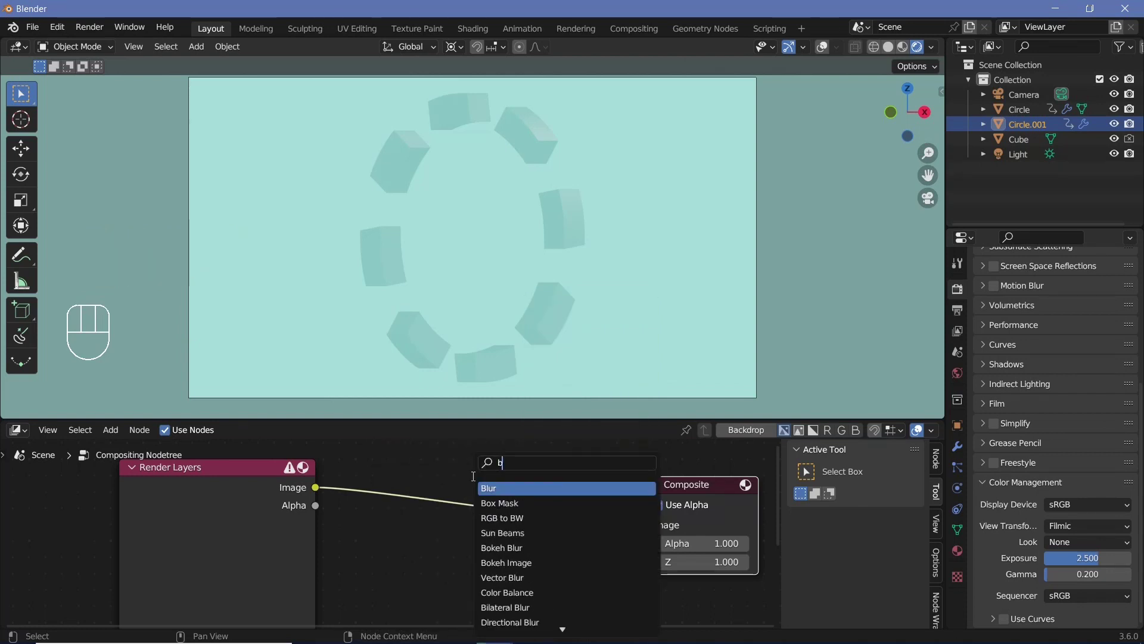
text(r)
key(Return)
click(432, 496)
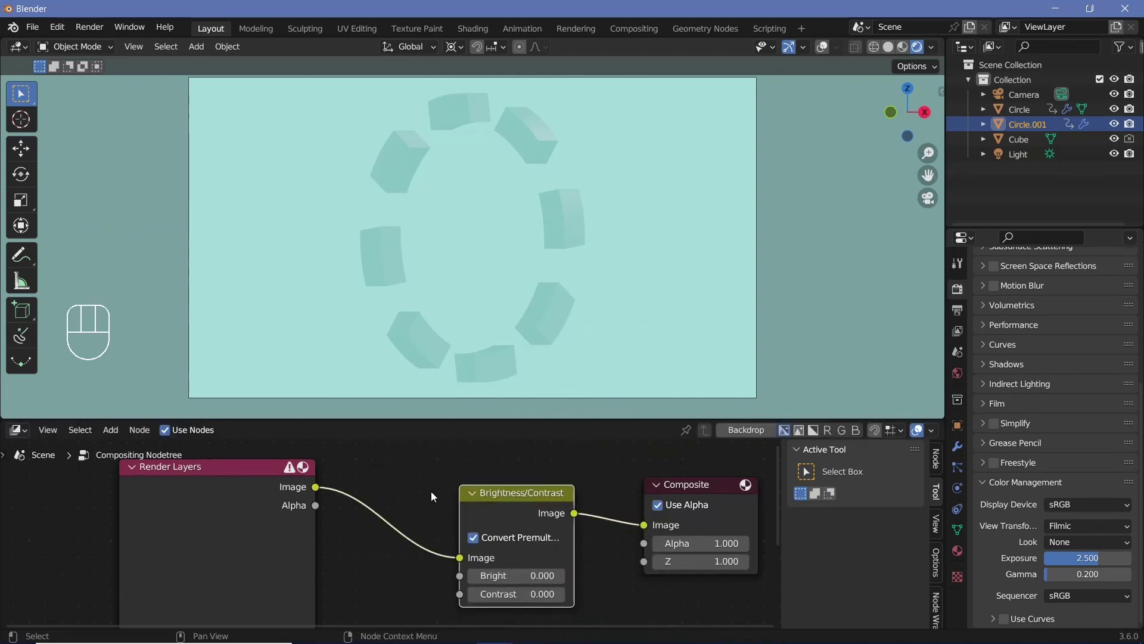
click(518, 575)
text(5)
key(Return)
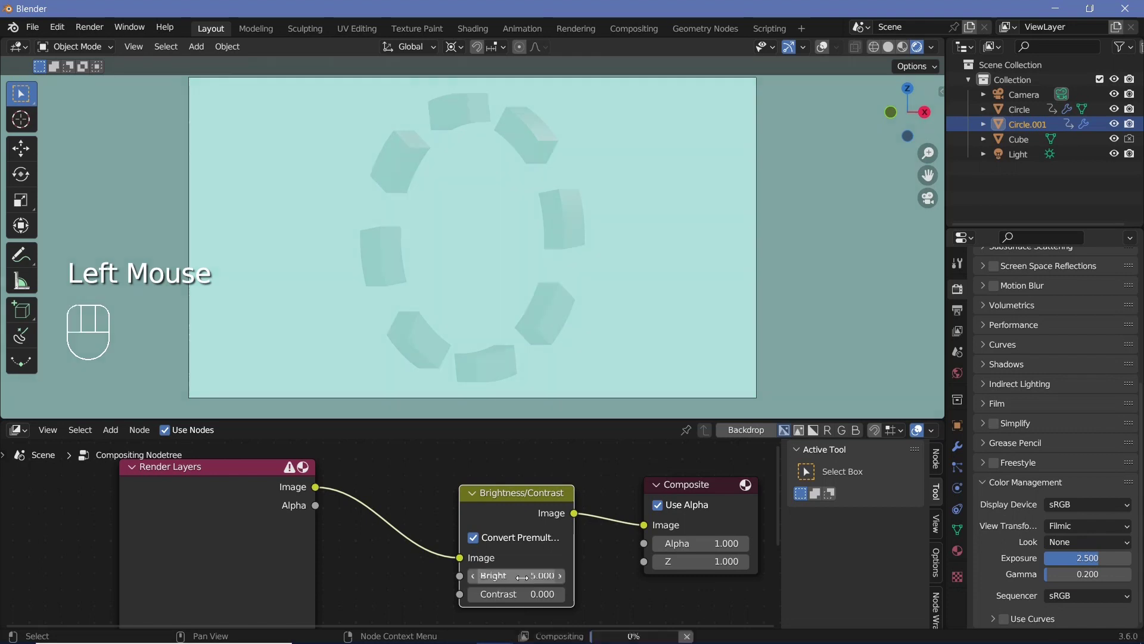
click(535, 591)
text(20)
key(Return)
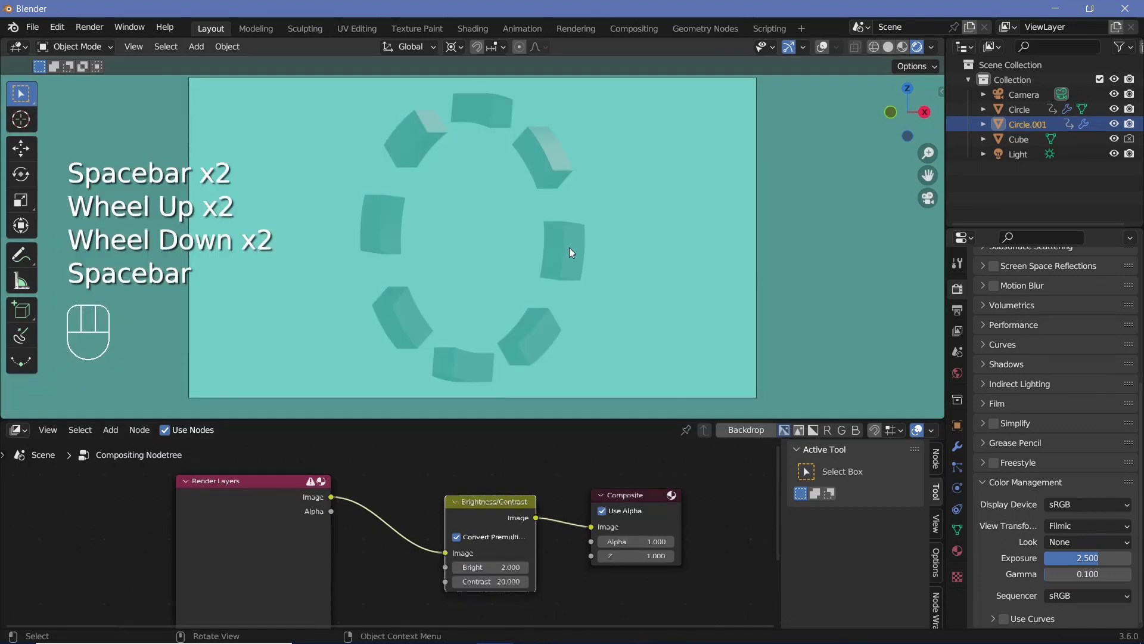
Raise the sun light's Strength to 7.87 and widen its Angle to 62.2°
click(1013, 156)
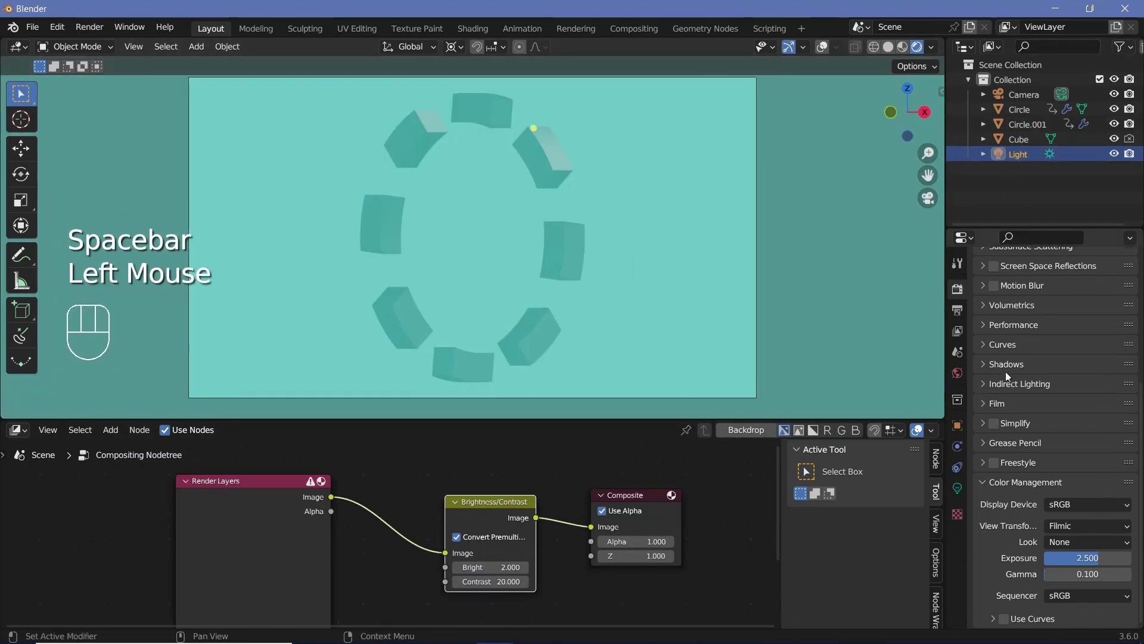
scroll(1010, 367, up, 1)
scroll(1009, 367, up, 3)
click(957, 488)
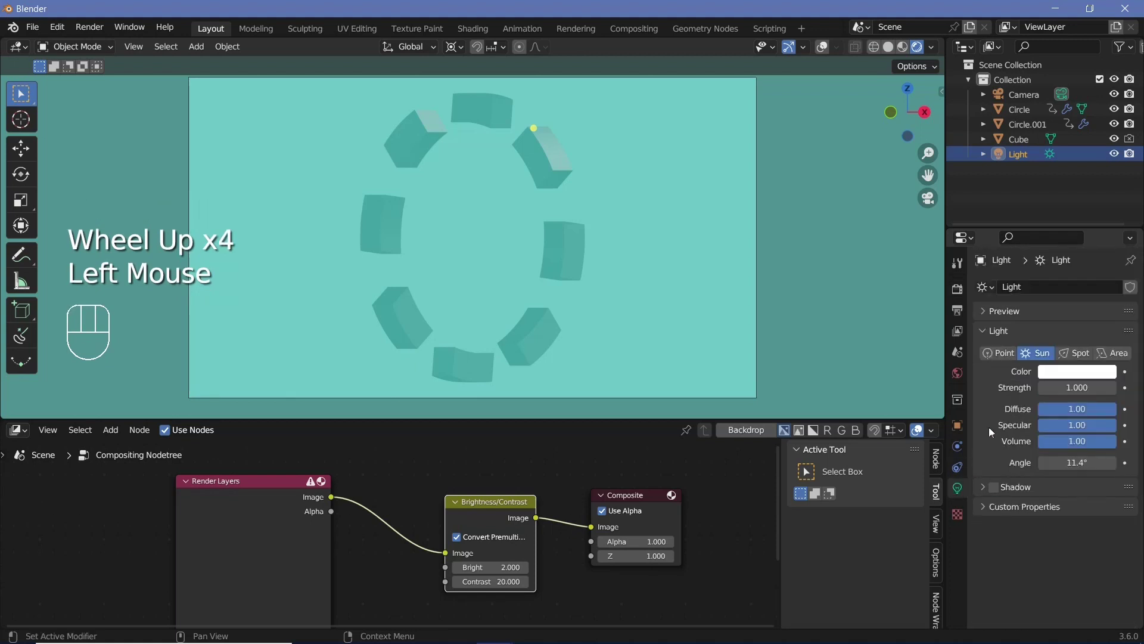
drag(1077, 389, 1078, 388)
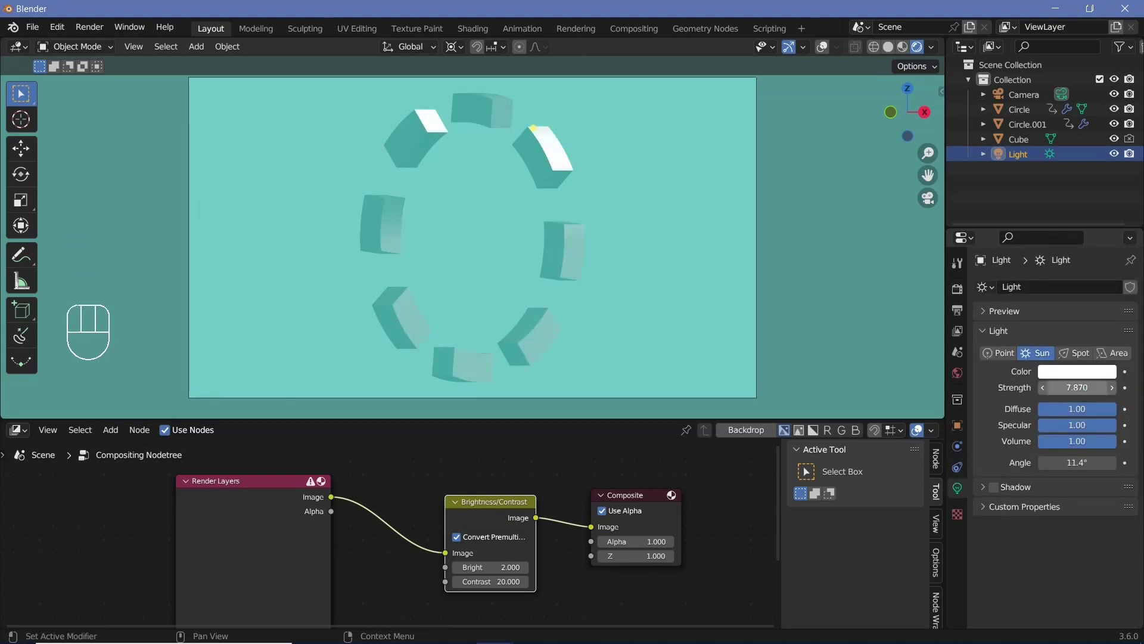
click(1076, 389)
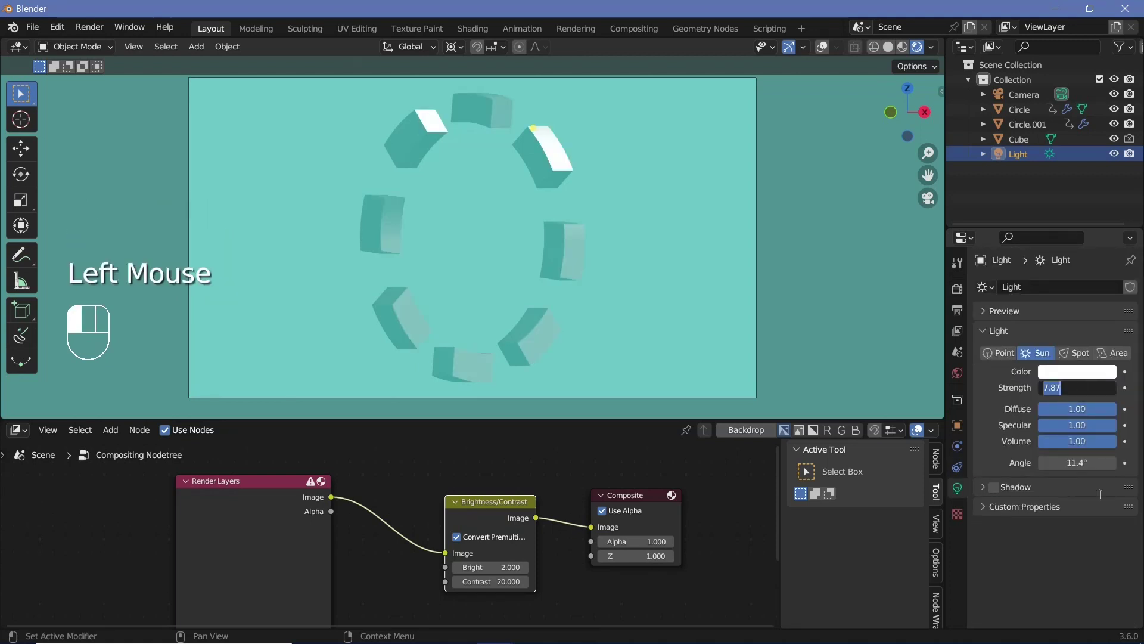
mouse_move(1090, 462)
mouse_down()
mouse_move(1132, 463)
mouse_move(1091, 462)
mouse_up()
scroll(546, 295, up, 2)
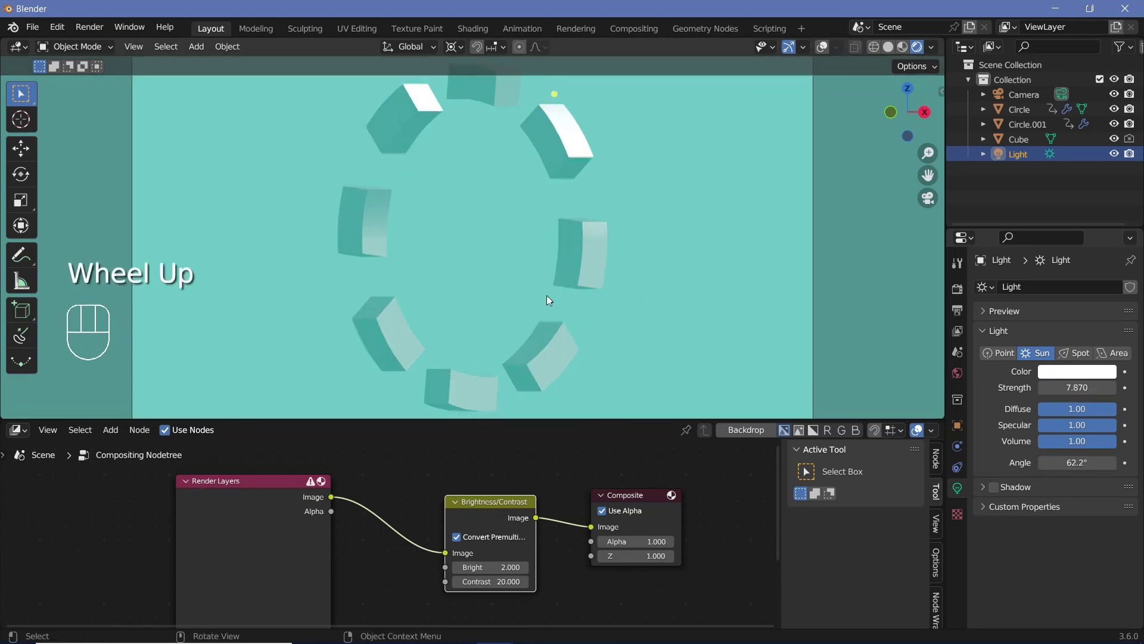
Add a Bevel modifier to Circle, move it above the Boolean, and set 4 segments
scroll(563, 276, down, 2)
click(571, 149)
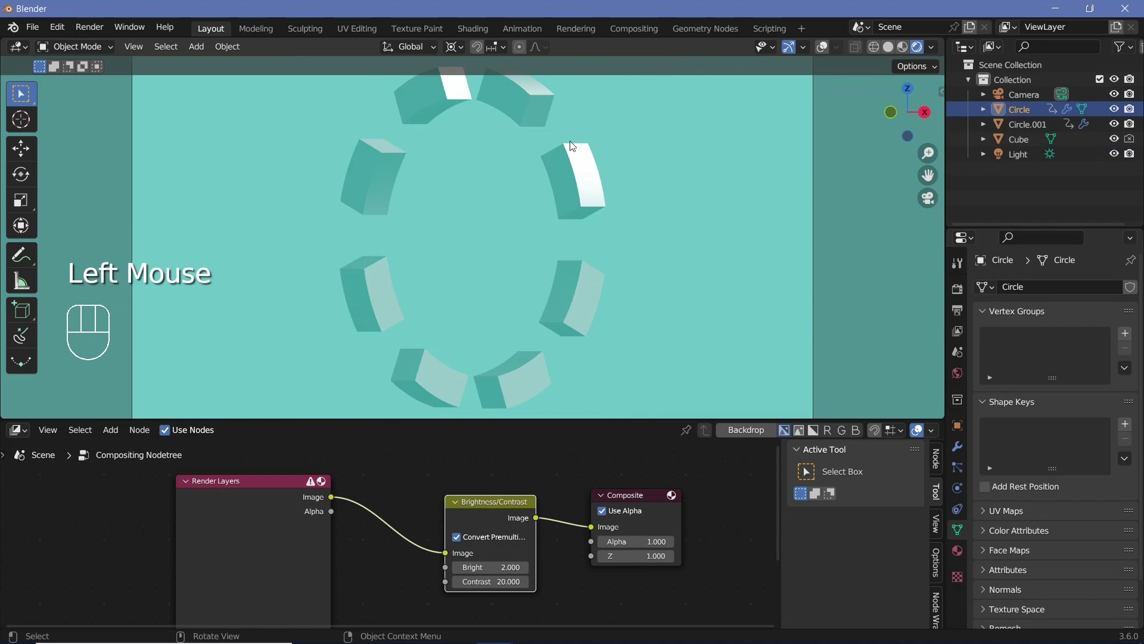
click(957, 444)
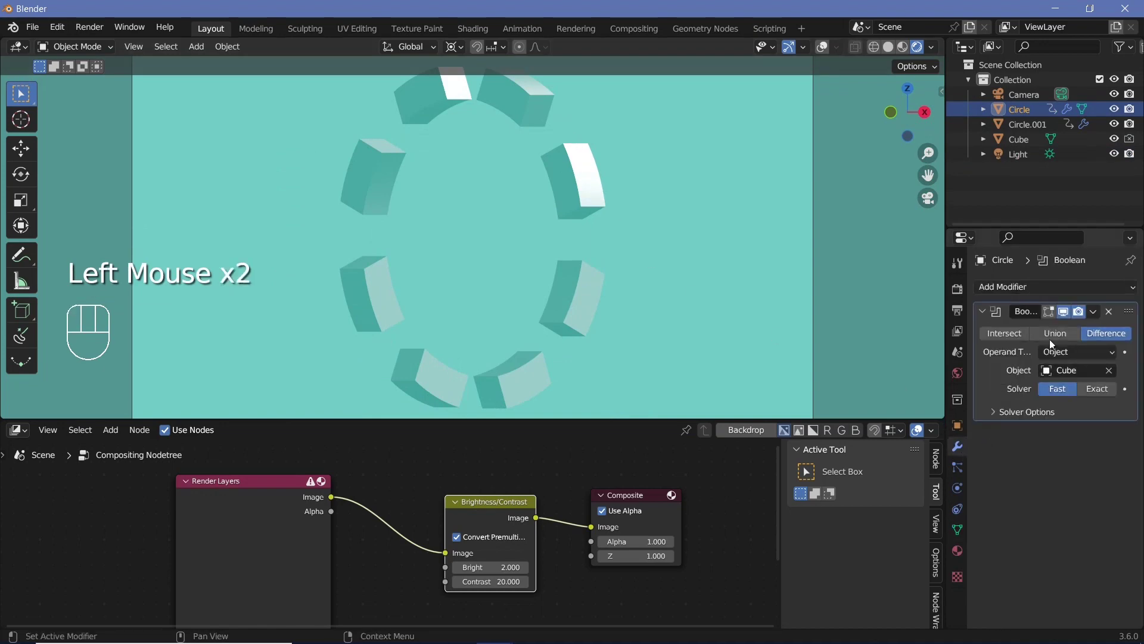
click(1025, 285)
click(831, 344)
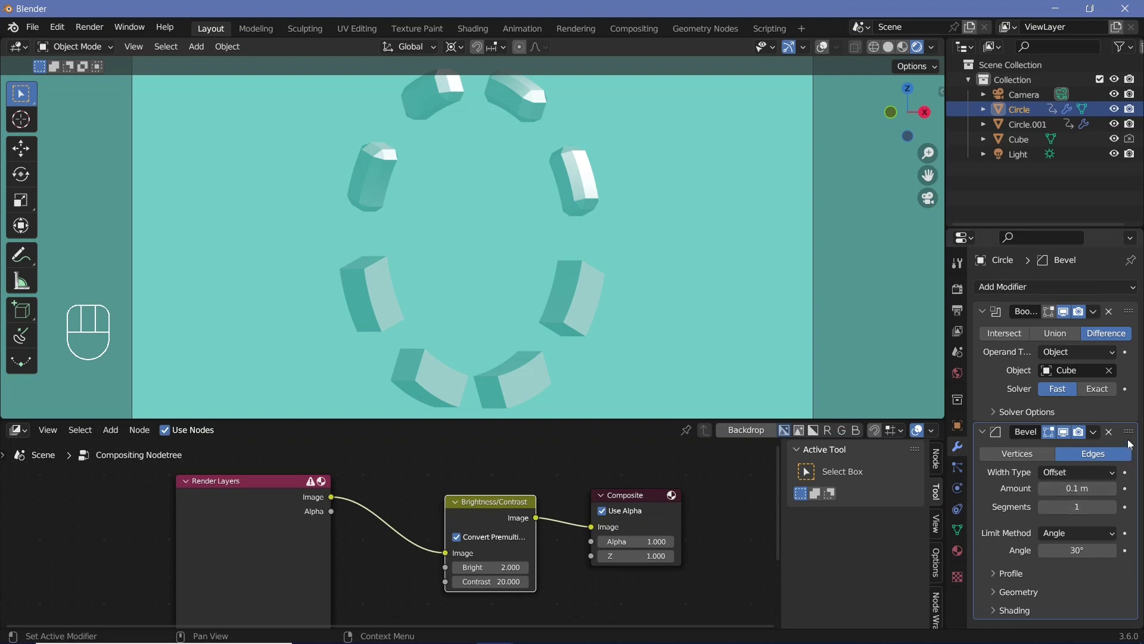
drag(1128, 431, 1121, 309)
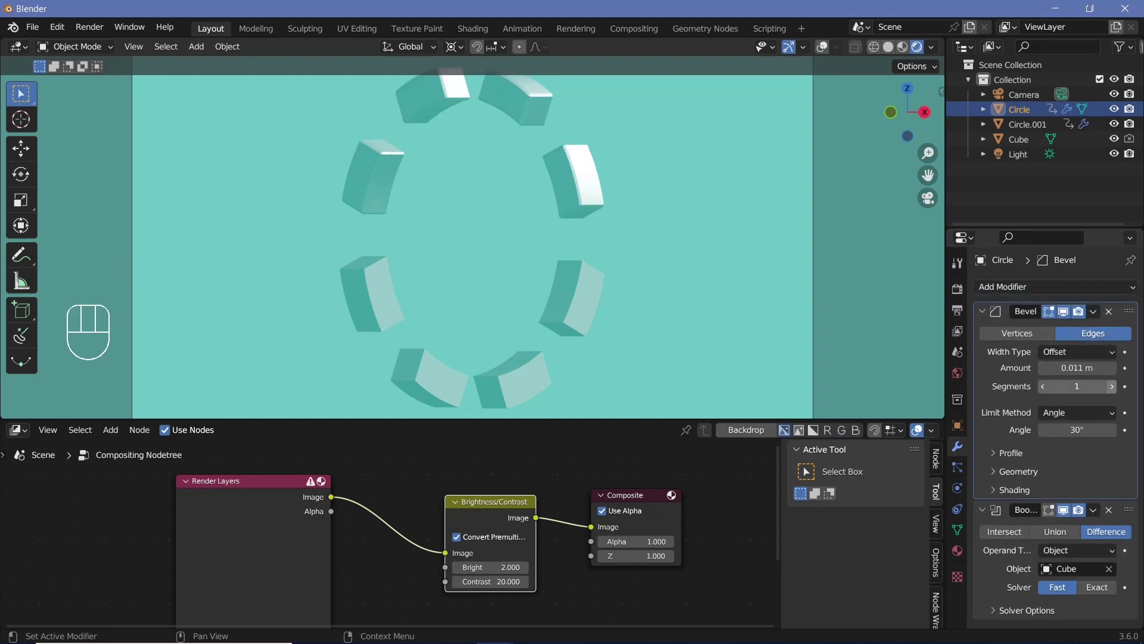
click(1111, 386)
click(1112, 386)
click(1112, 386)
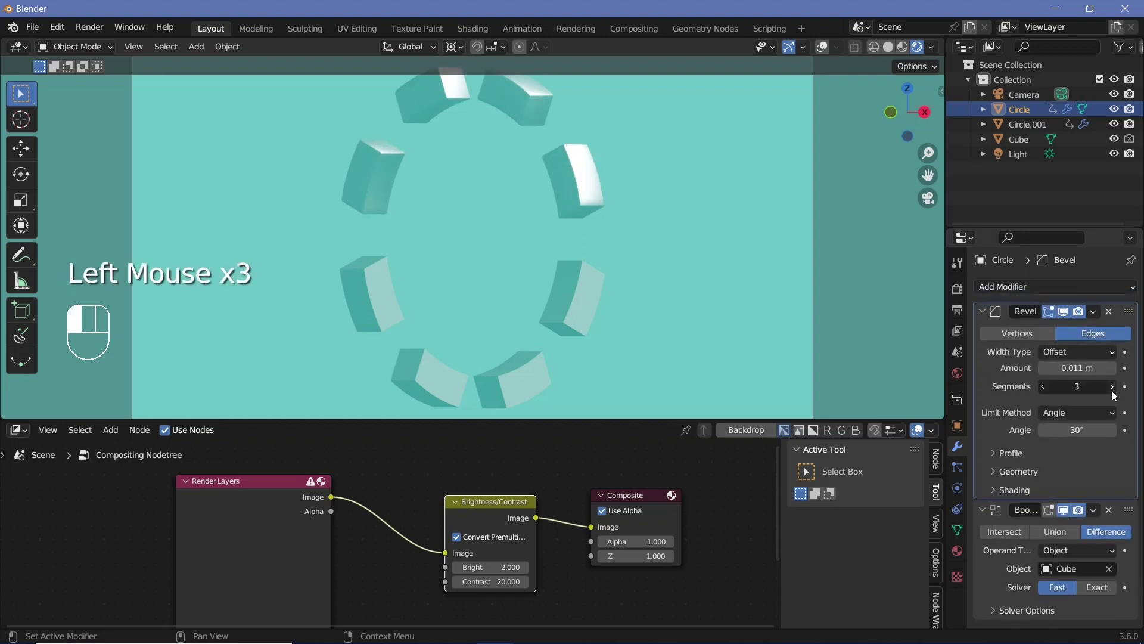
scroll(640, 215, up, 3)
key(space)
key(space)
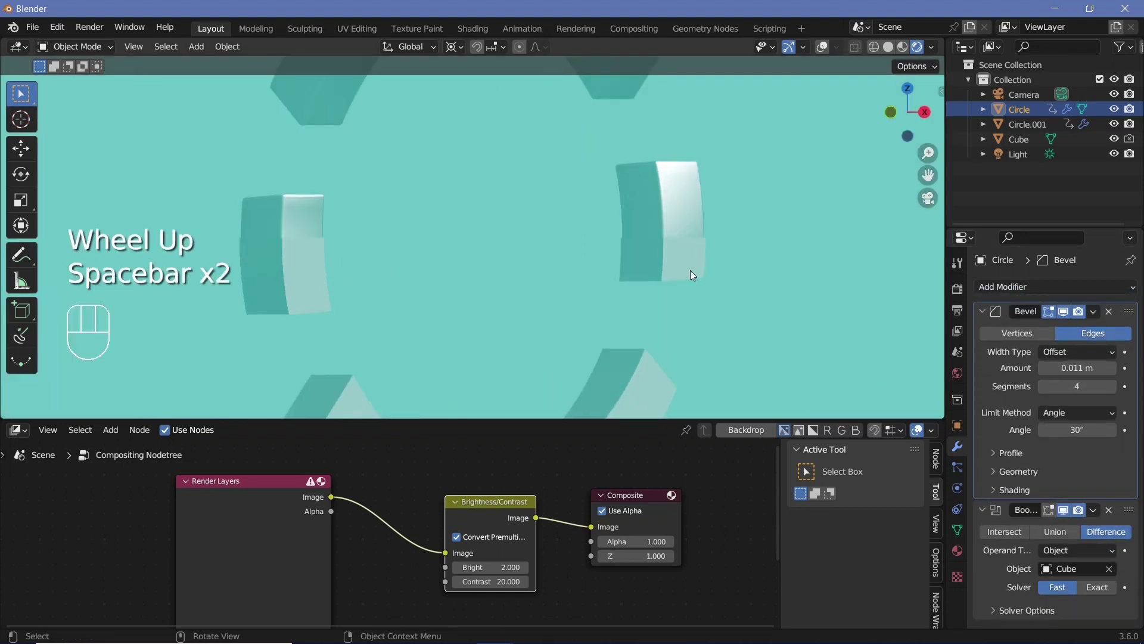
Add a Bevel modifier to Circle.001 with a 0.011 m amount and 4 segments
click(630, 258)
click(1002, 287)
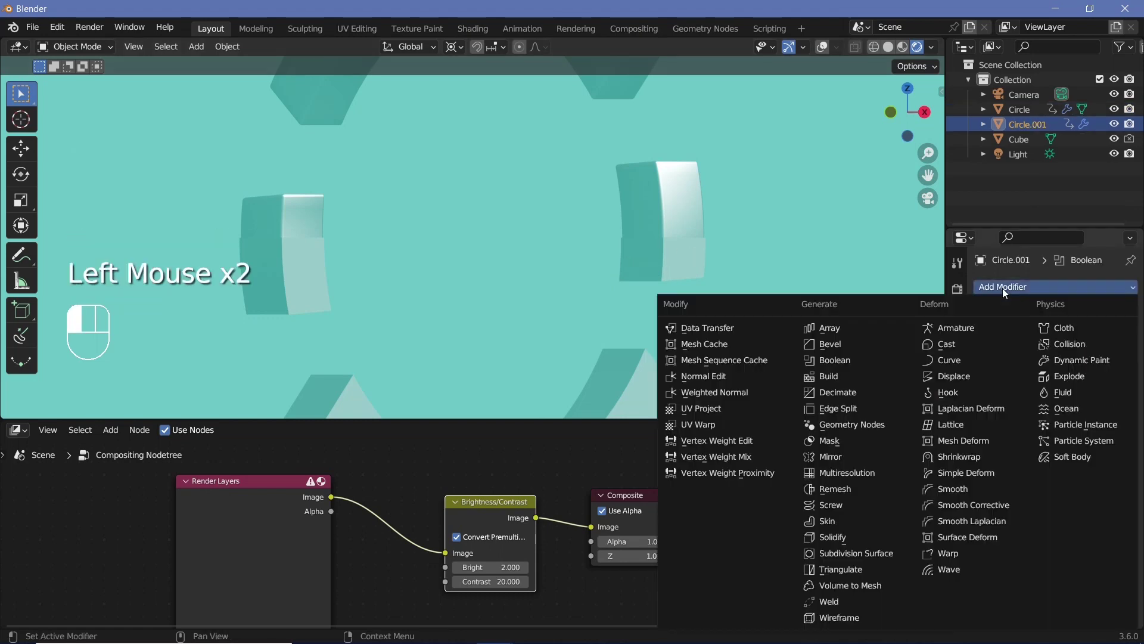
click(825, 345)
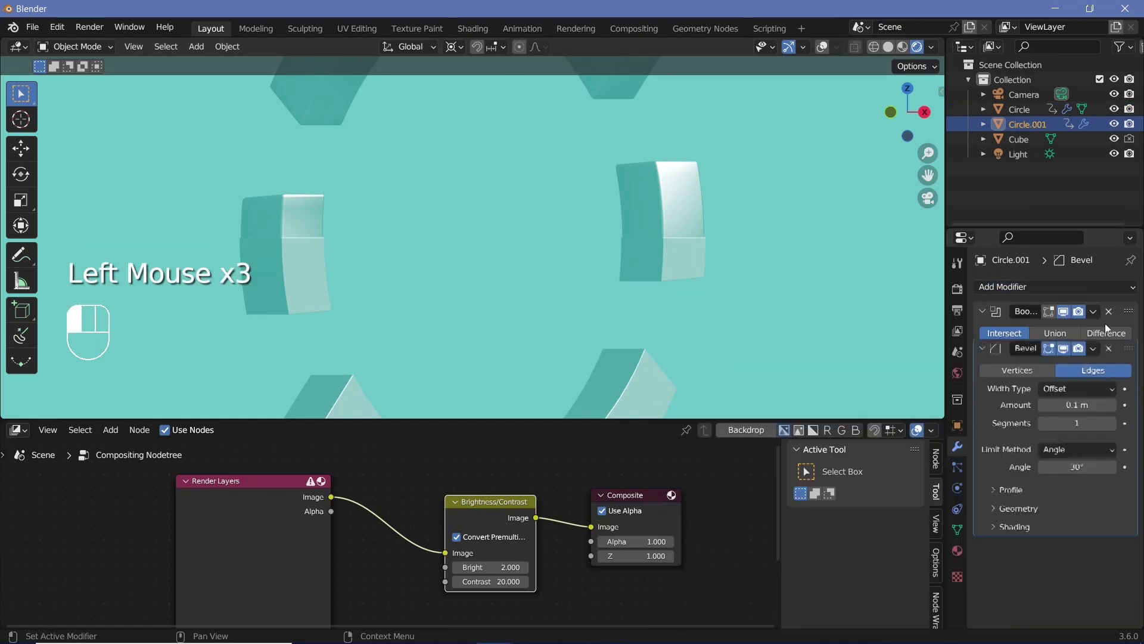
click(1061, 368)
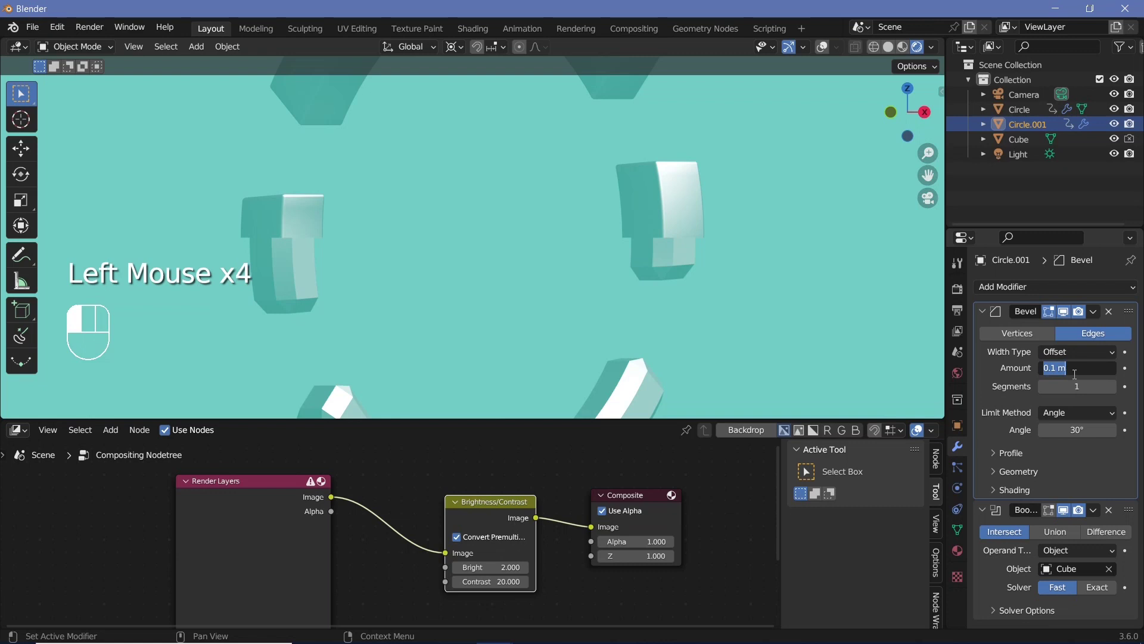
text(0.011)
key(Return)
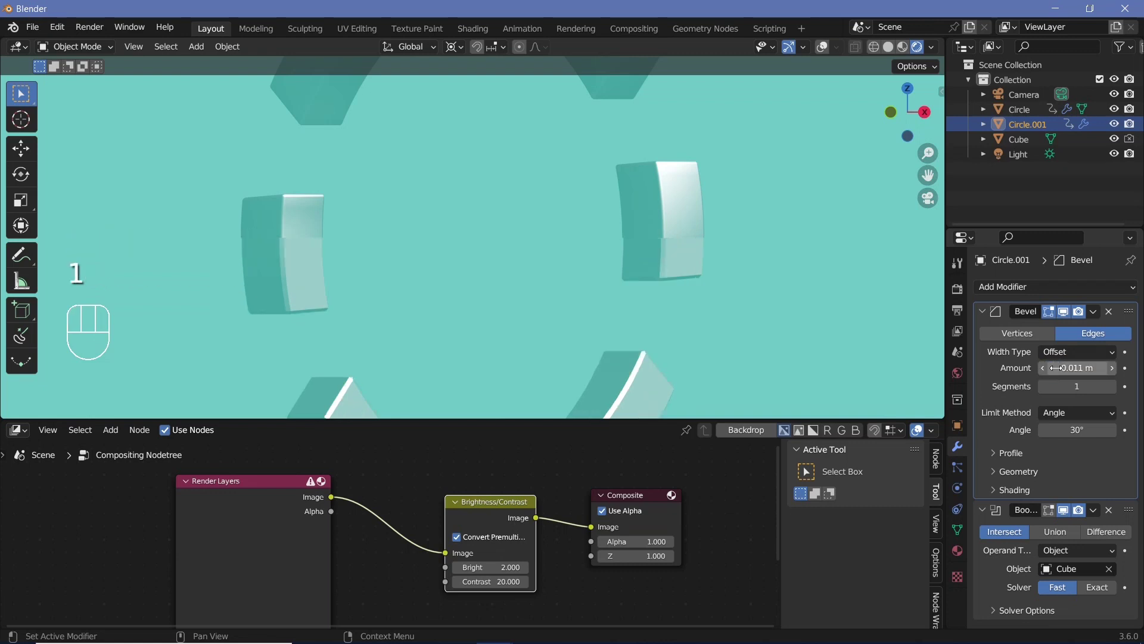
double_click(1112, 386)
click(1111, 387)
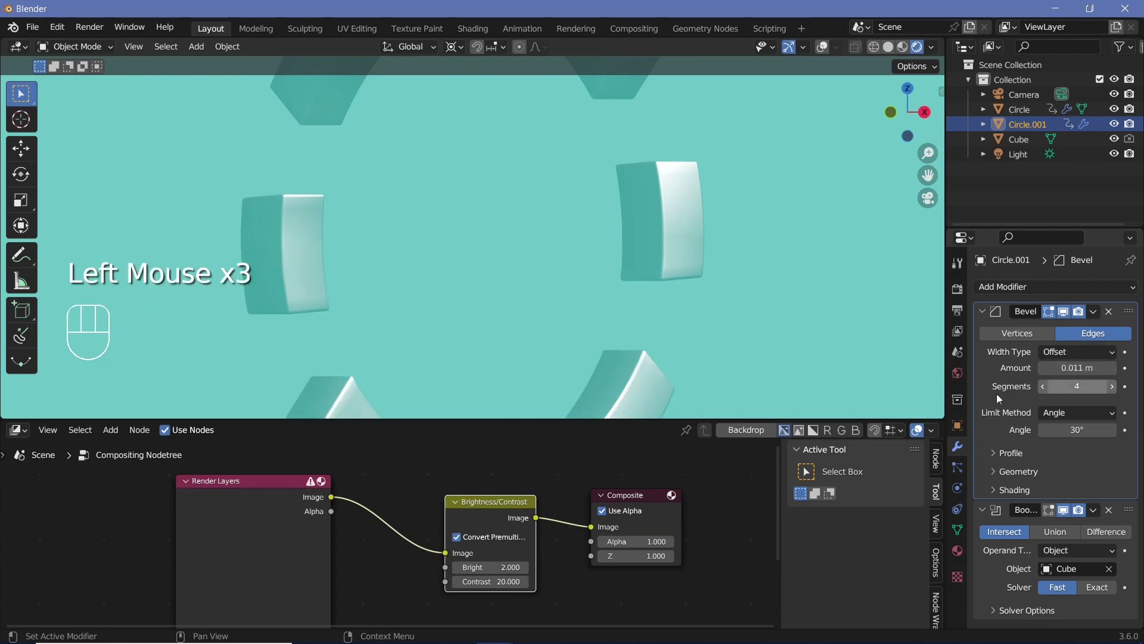
scroll(653, 266, down, 4)
key(space)
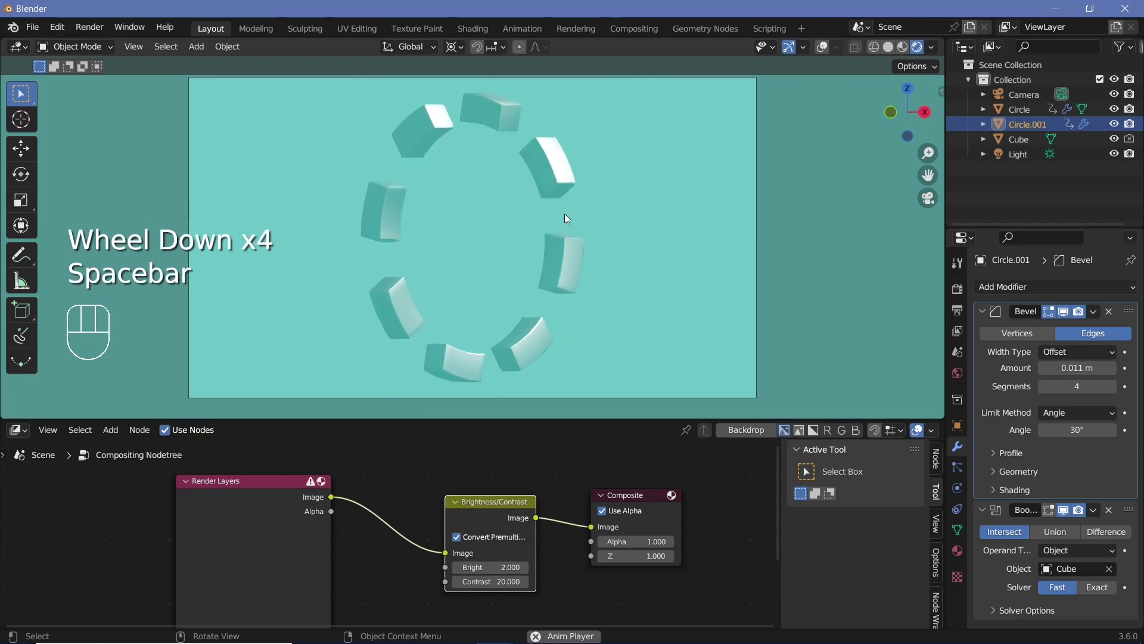
key(space)
key(space)
key(space)
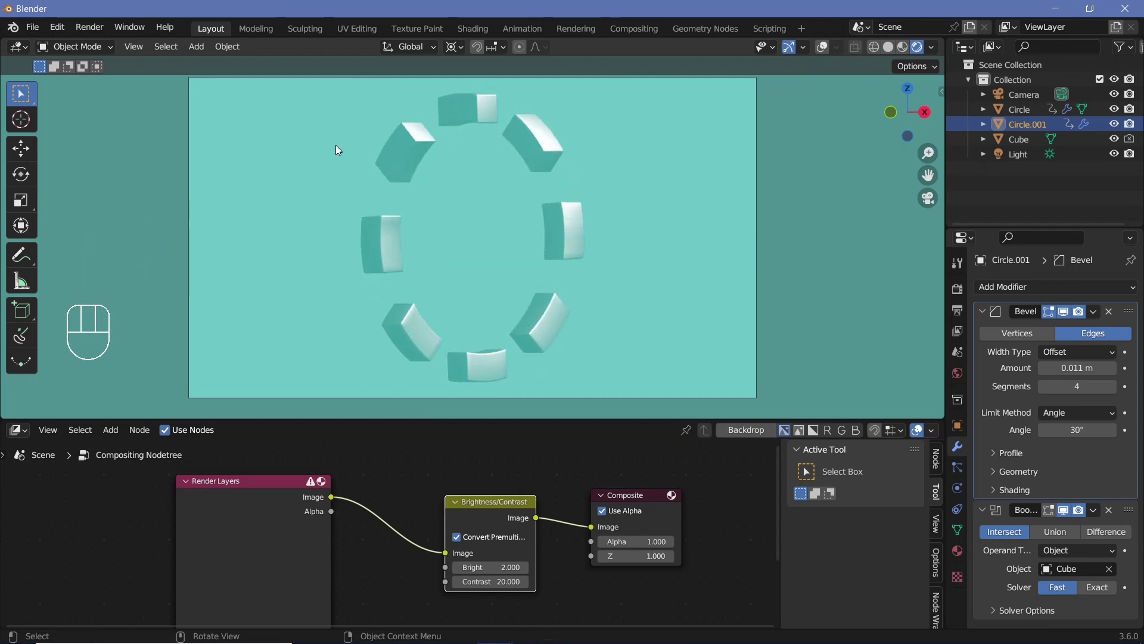
key(space)
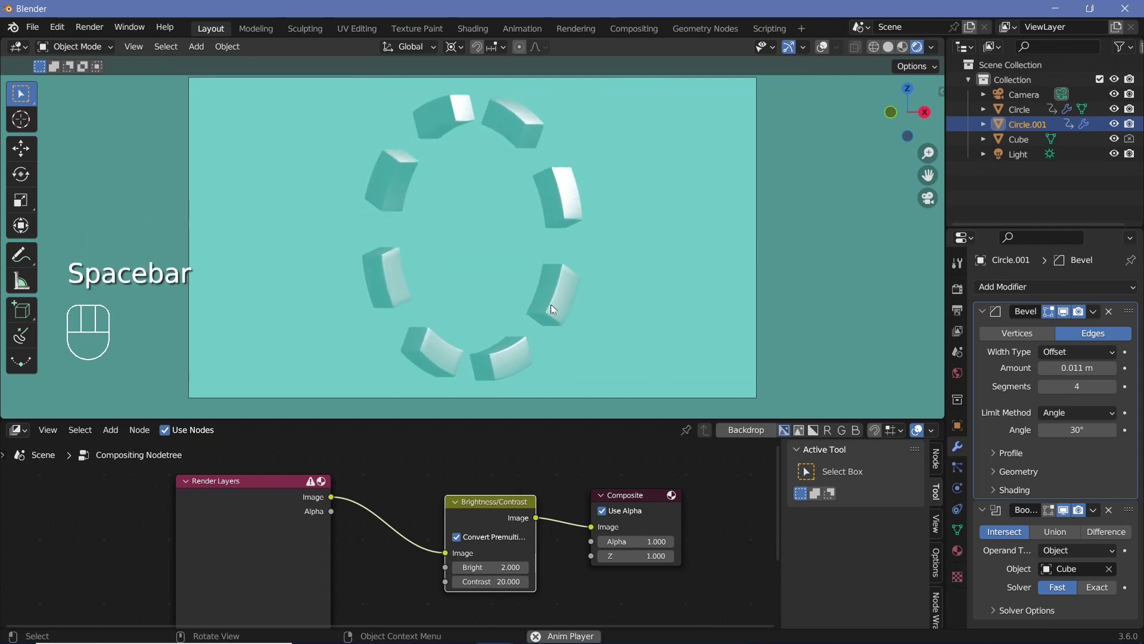